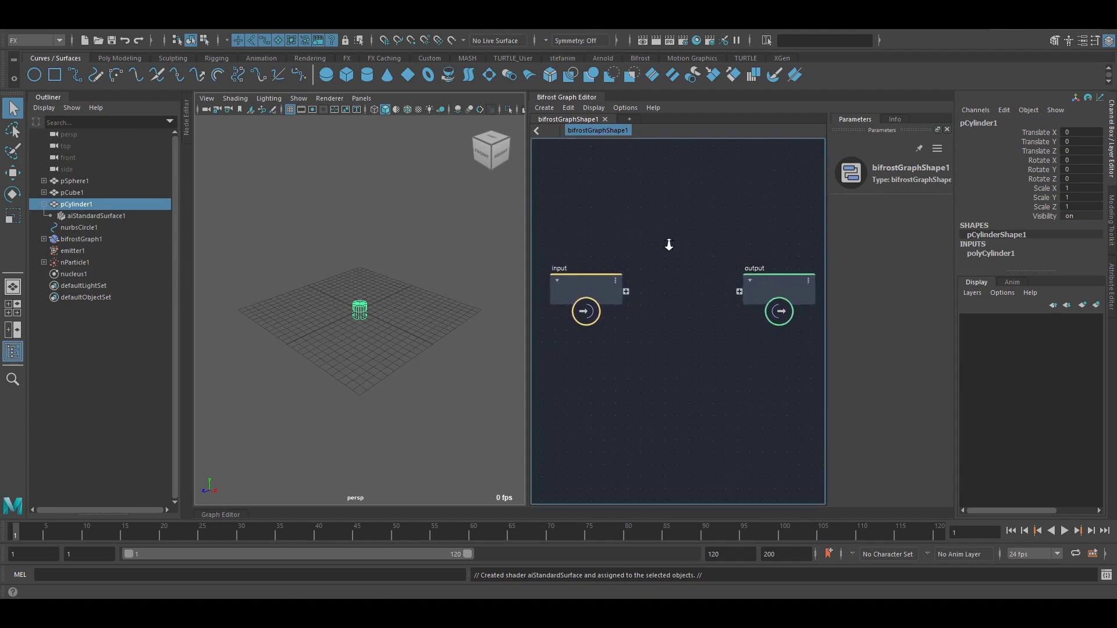
Widen the Bifrost Graph Editor by narrowing the perspective viewport
alt+middle_drag(683, 244, 687, 230)
alt+right_drag(687, 230, 664, 227)
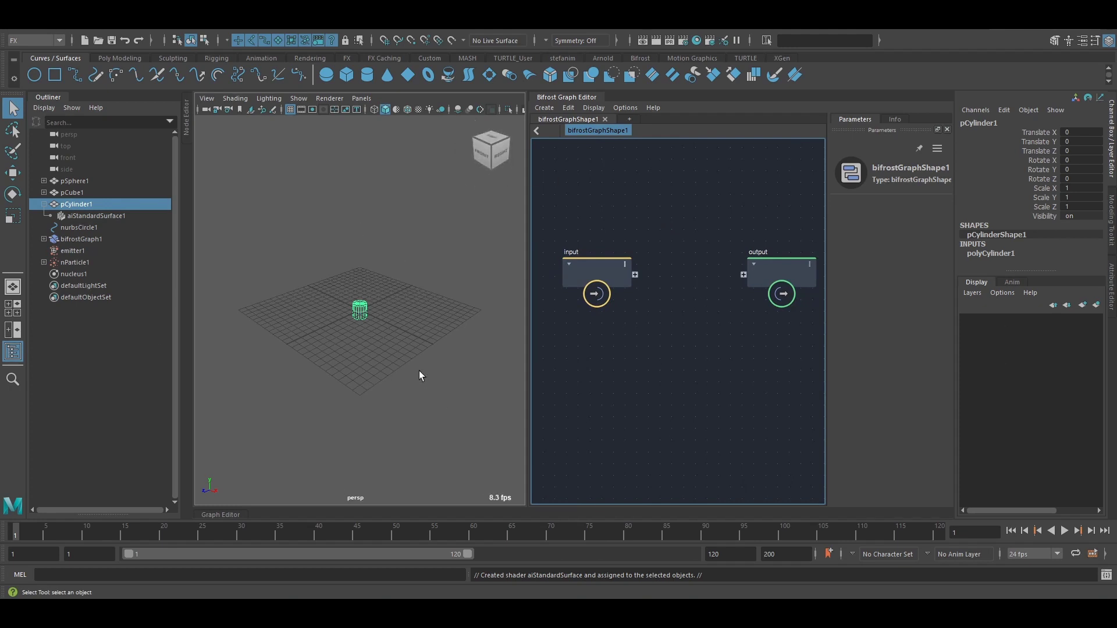
alt+middle_drag(651, 214, 633, 221)
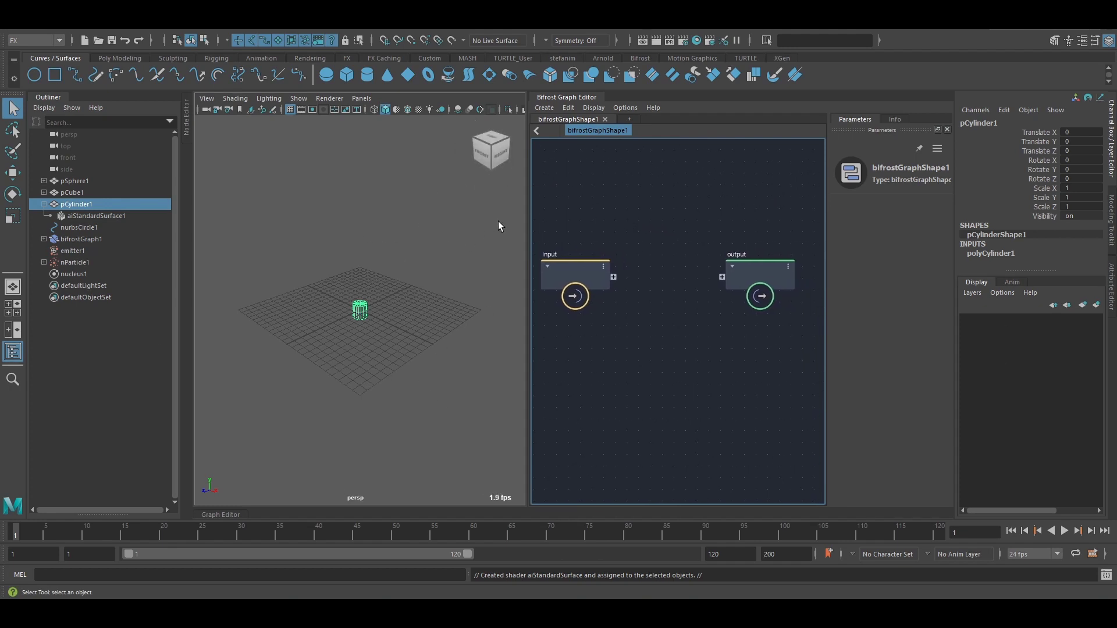
drag(527, 214, 472, 228)
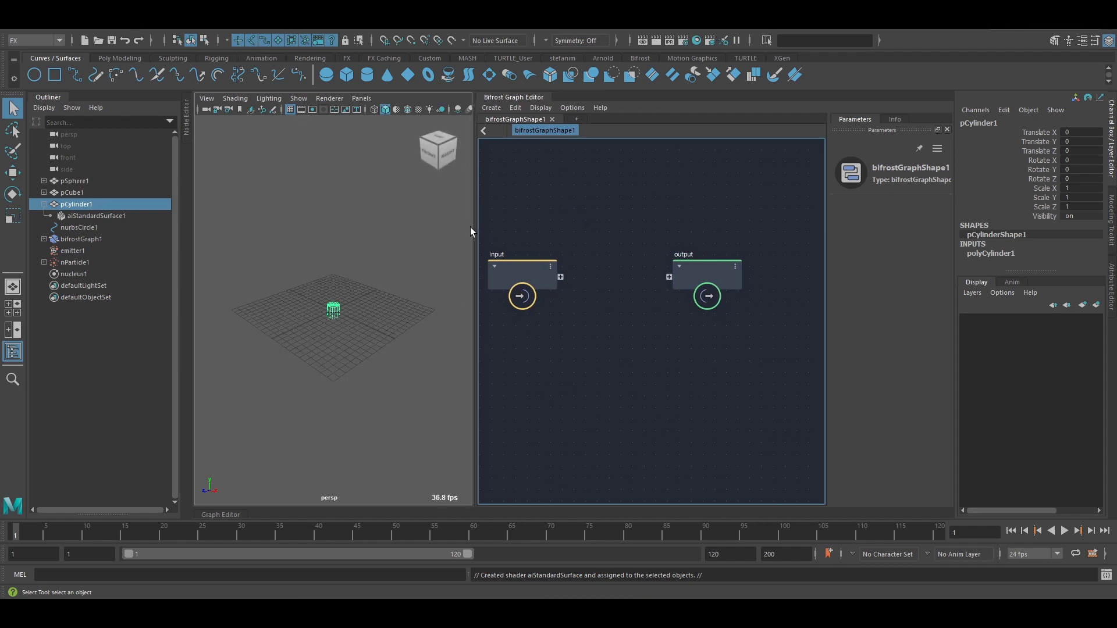
alt+middle_drag(539, 225, 567, 229)
alt+right_drag(566, 229, 601, 232)
alt+middle_drag(601, 233, 583, 231)
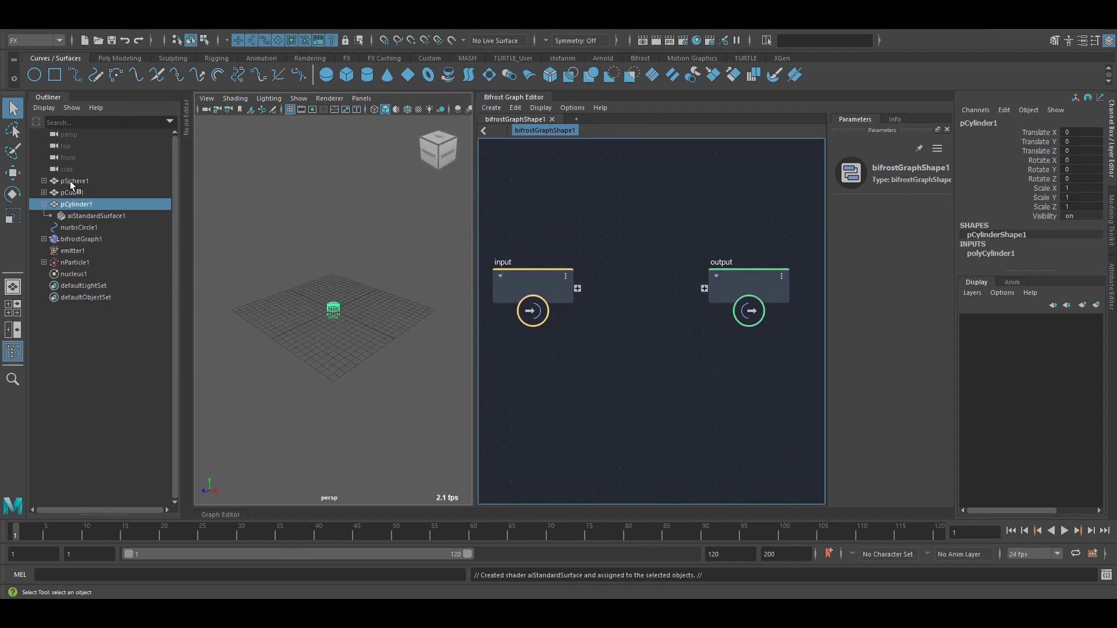
Bring pSphere1 into bifrostGraphShape1 as an input node, placed above the existing input node
middle_drag(70, 181, 159, 229)
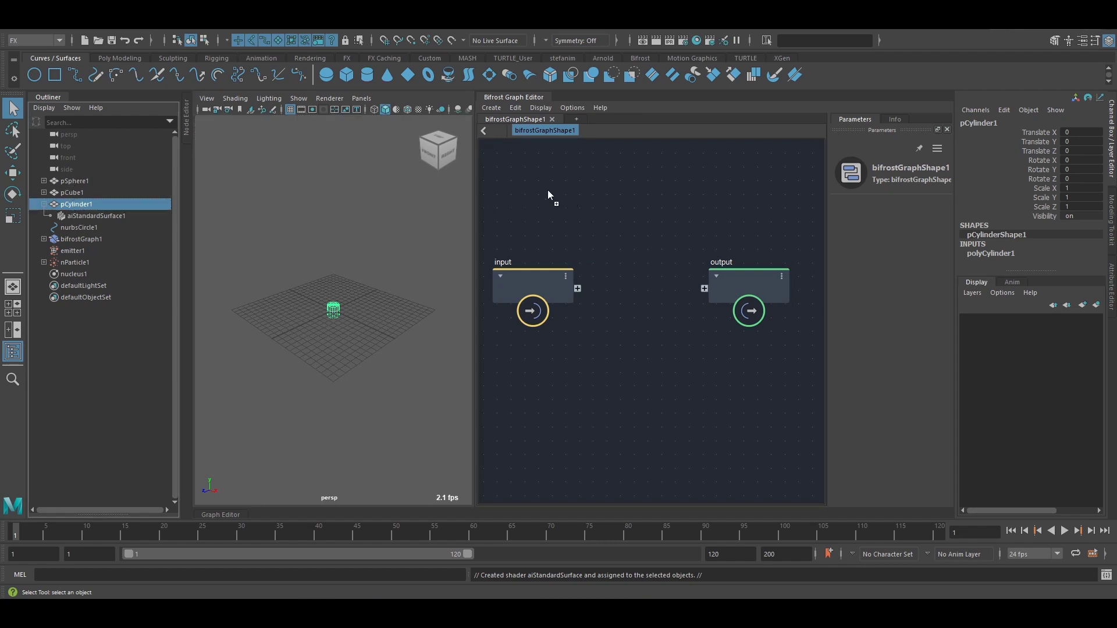
middle_drag(548, 195, 548, 194)
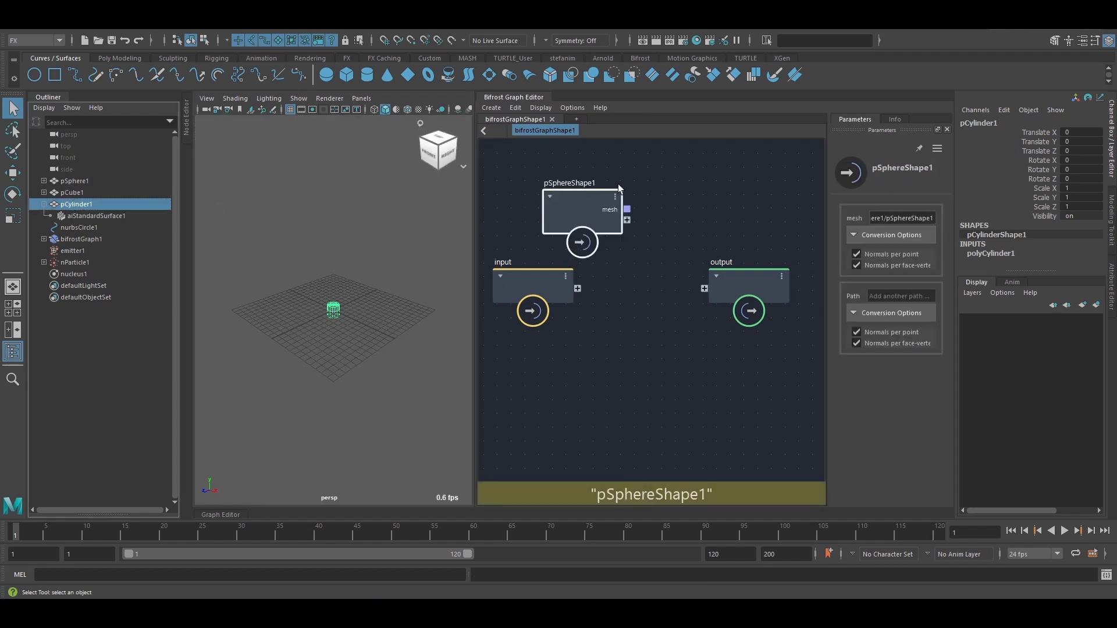
drag(580, 217, 586, 204)
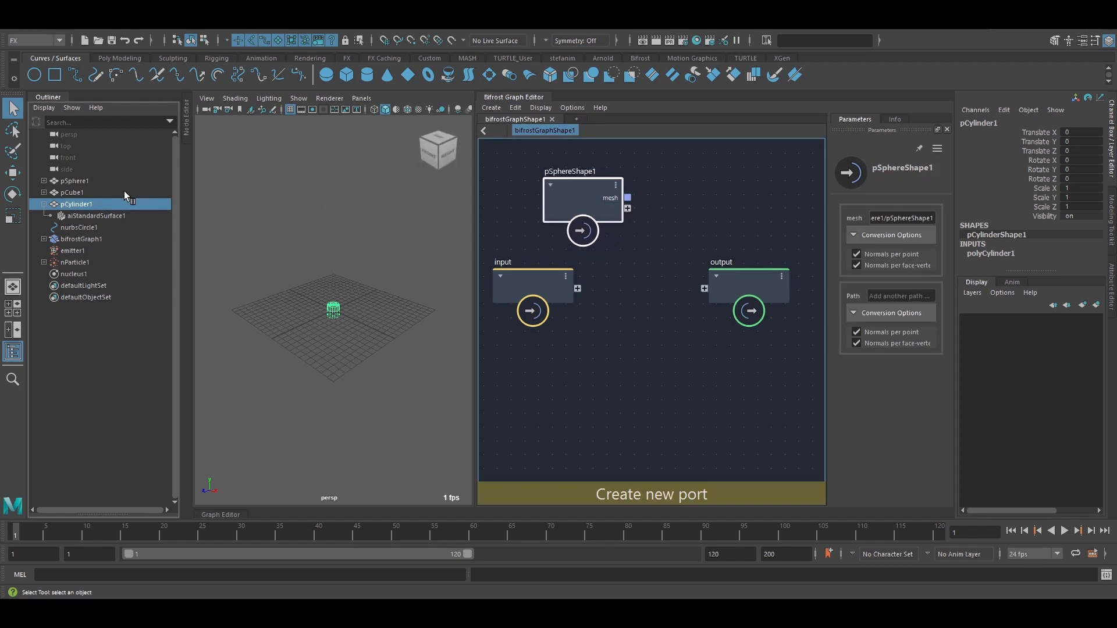
Select pSphere1, pCube1 and pCylinder1 together and bring them into the graph beside the pSphereShape1 node
click(44, 204)
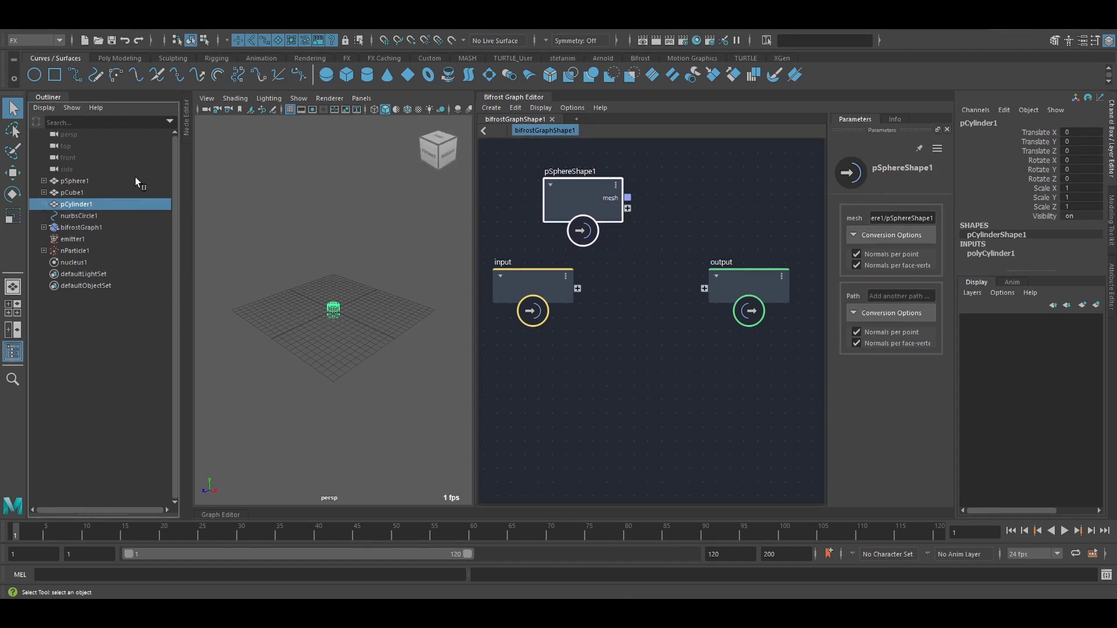
click(86, 182)
drag(91, 183, 89, 204)
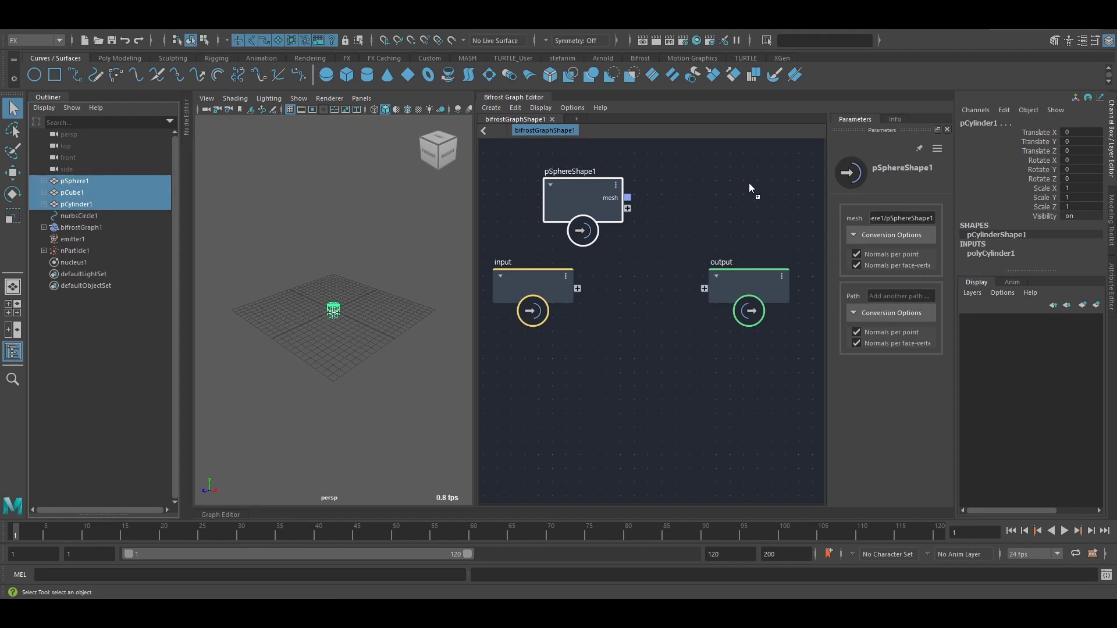
drag(718, 177, 724, 185)
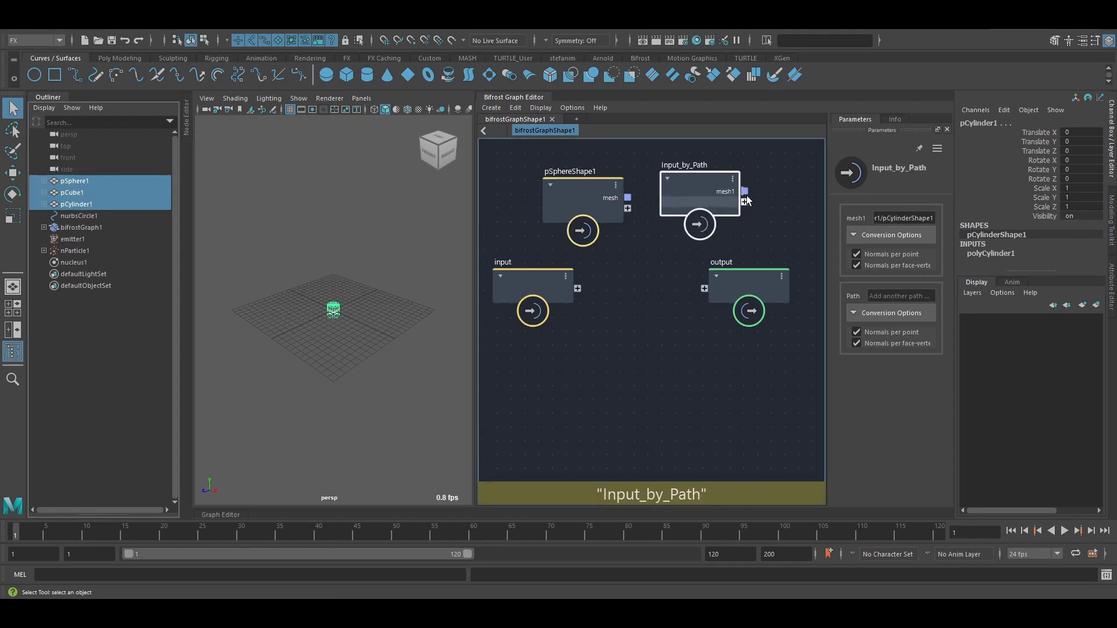
scroll(753, 187, up, 5)
scroll(729, 208, down, 5)
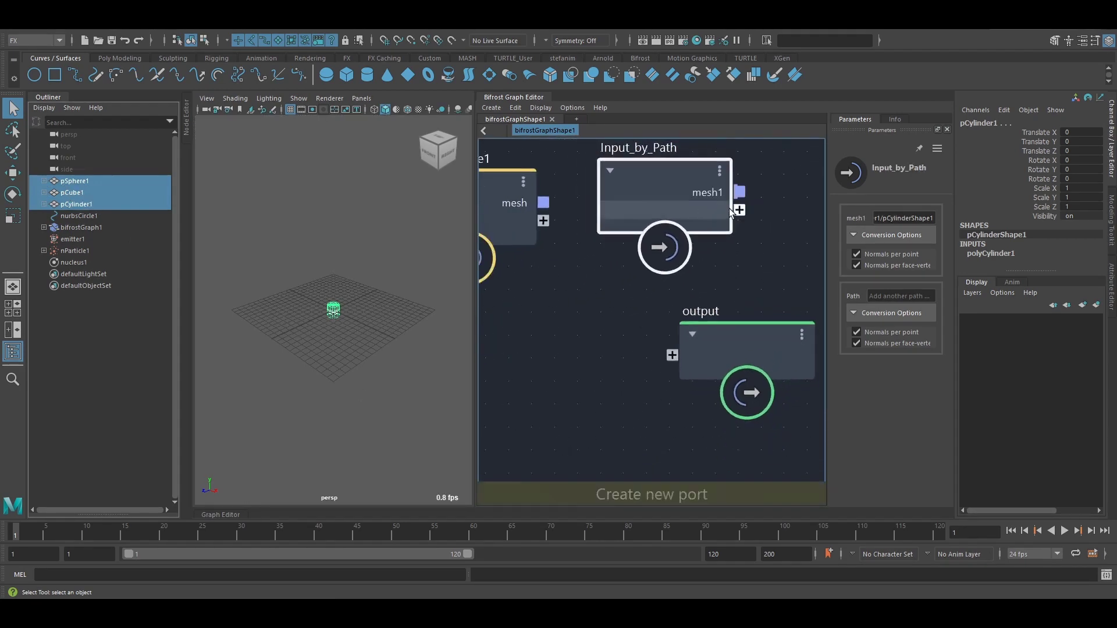
scroll(667, 307, down, 2)
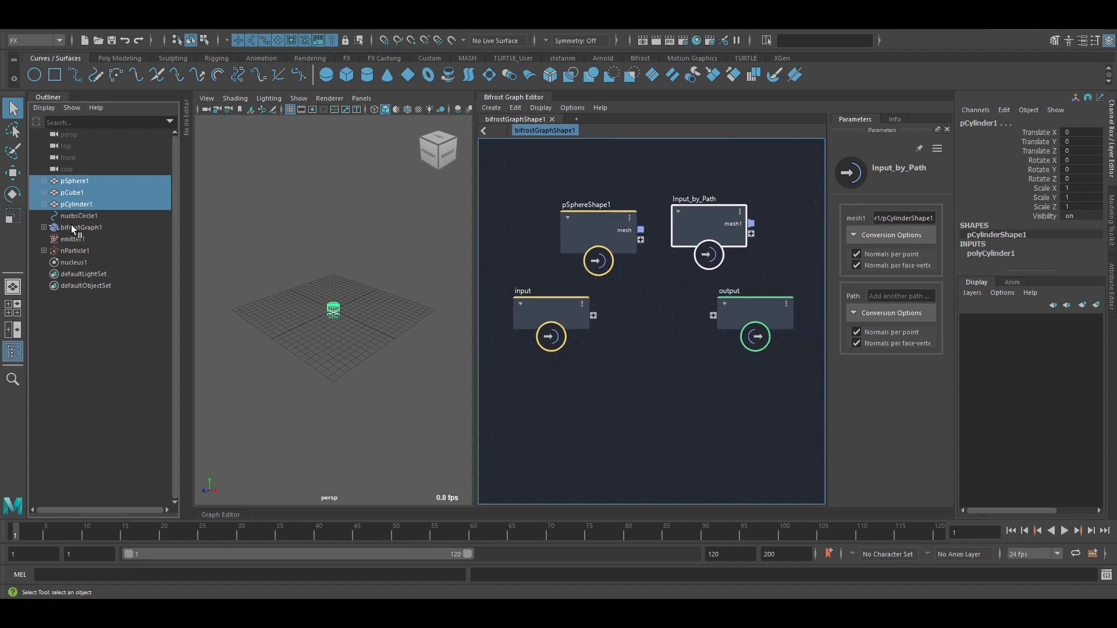
Add nurbsCircle1 and nParticle1 to bifrostGraphShape1 as separate input nodes, placed below the input and output nodes
drag(547, 400, 546, 407)
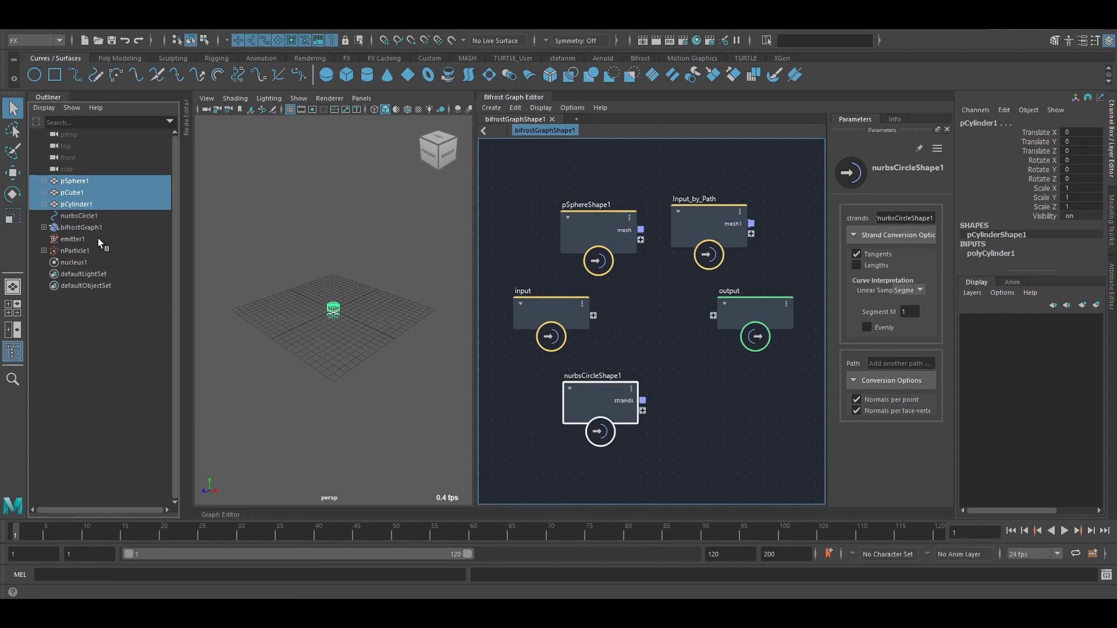
middle_drag(66, 251, 556, 352)
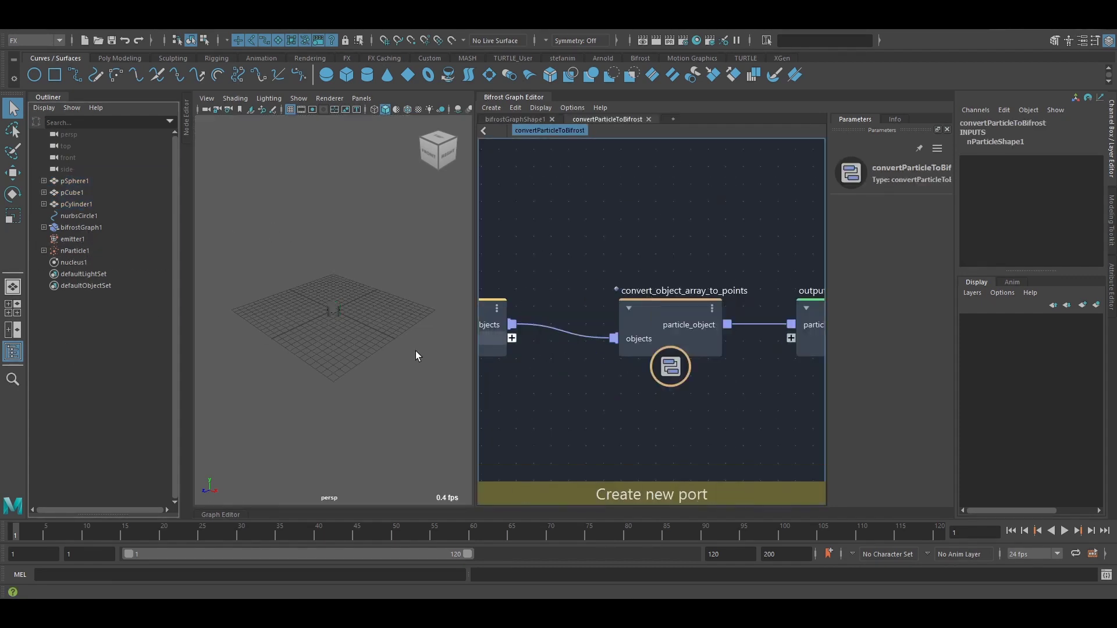
click(517, 119)
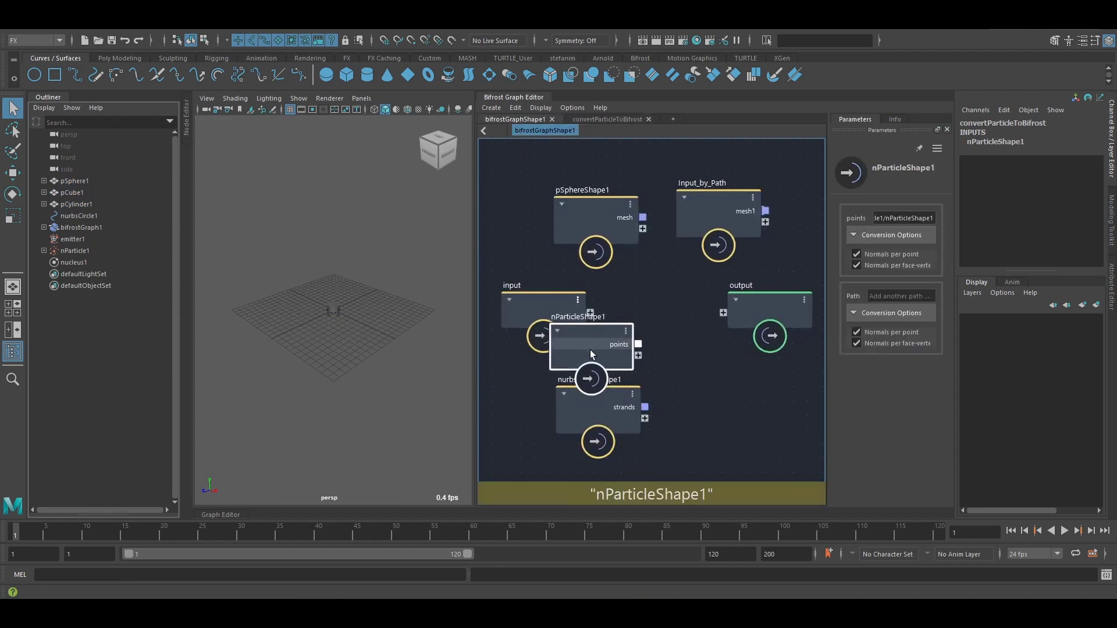
scroll(691, 374, down, 2)
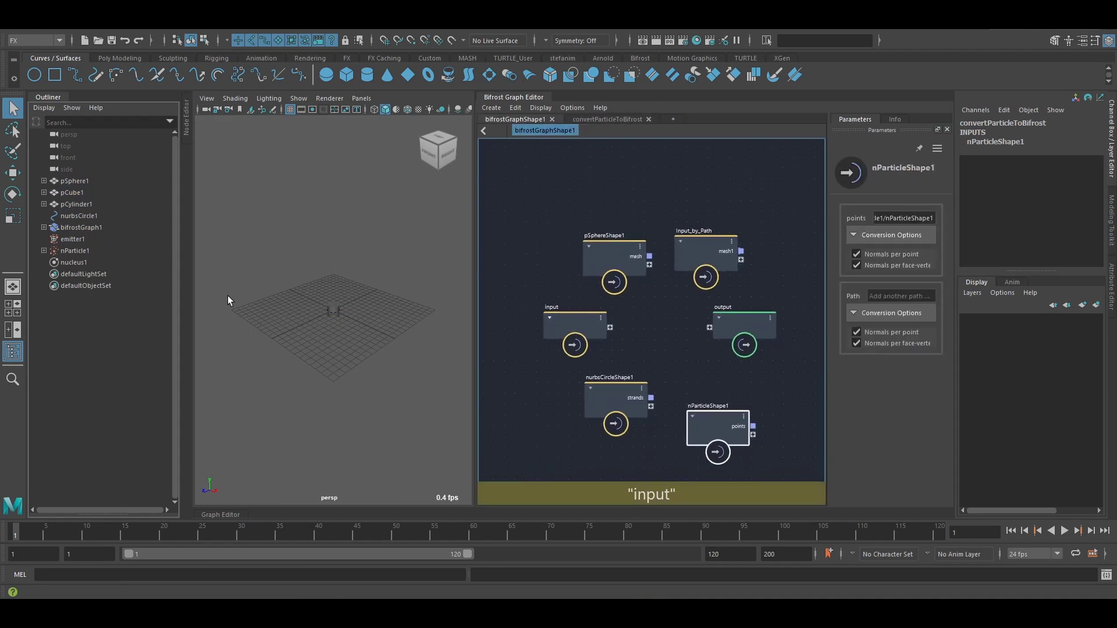
Expand pCylinder1 in the scene hierarchy and add its aiStandardSurface1 material to the graph above the other nodes
click(44, 204)
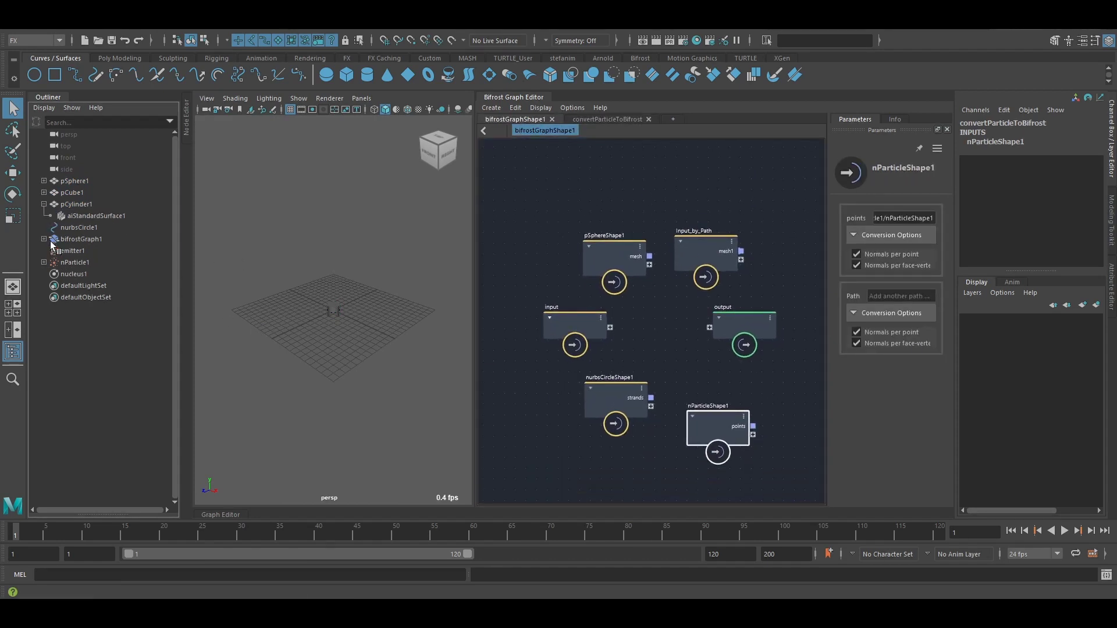
drag(611, 239, 605, 233)
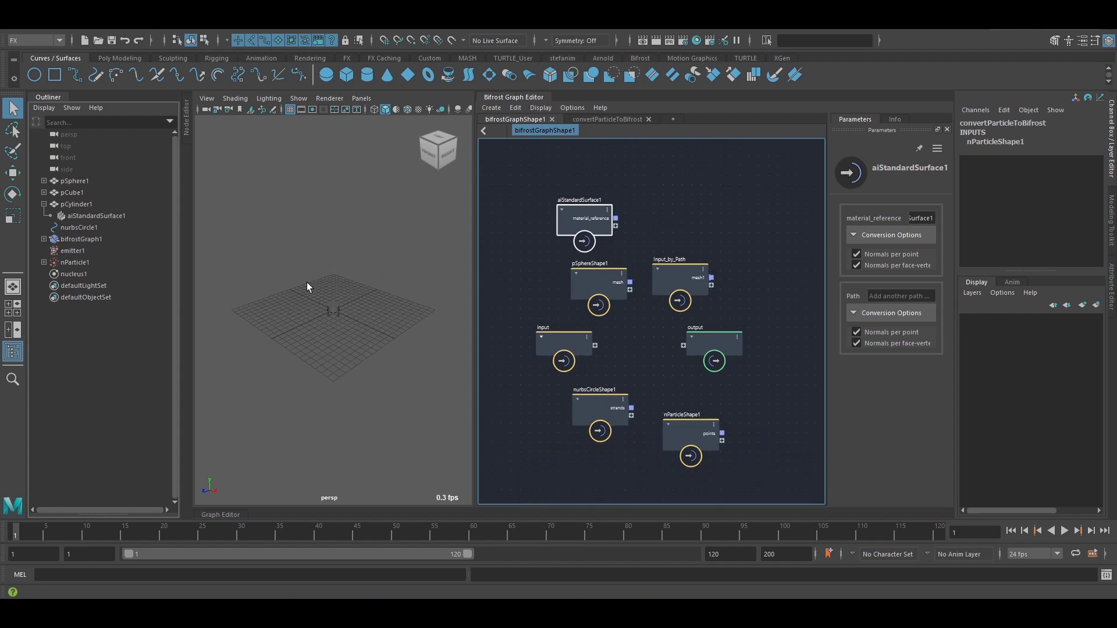
scroll(307, 283, up, 5)
Widen the graph editor further and spread out the aiStandardSurface1, Input_by_Path, output and input nodes
drag(475, 284, 438, 283)
mouse_move(566, 265)
alt+middle_down()
mouse_move(605, 271)
mouse_move(599, 263)
mouse_move(587, 310)
mouse_move(608, 272)
mouse_move(582, 255)
alt+middle_up()
drag(568, 224, 588, 199)
click(644, 267)
drag(644, 267, 658, 191)
mouse_move(646, 291)
middle_down()
mouse_move(621, 269)
mouse_move(635, 289)
middle_up()
drag(672, 319, 692, 319)
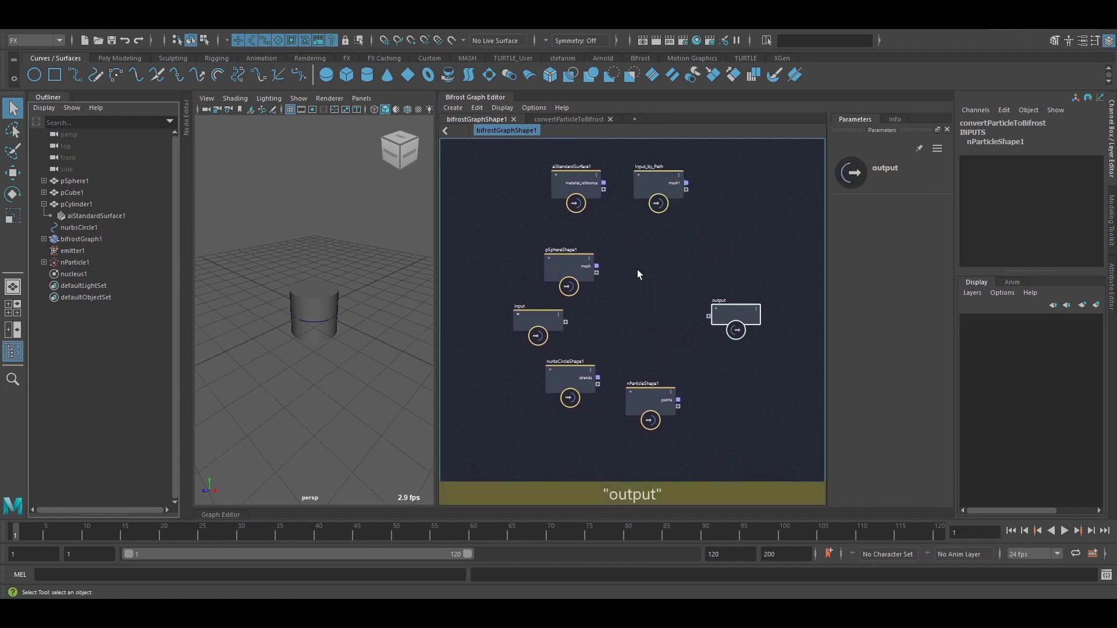
middle_drag(637, 270, 671, 270)
drag(574, 323, 509, 268)
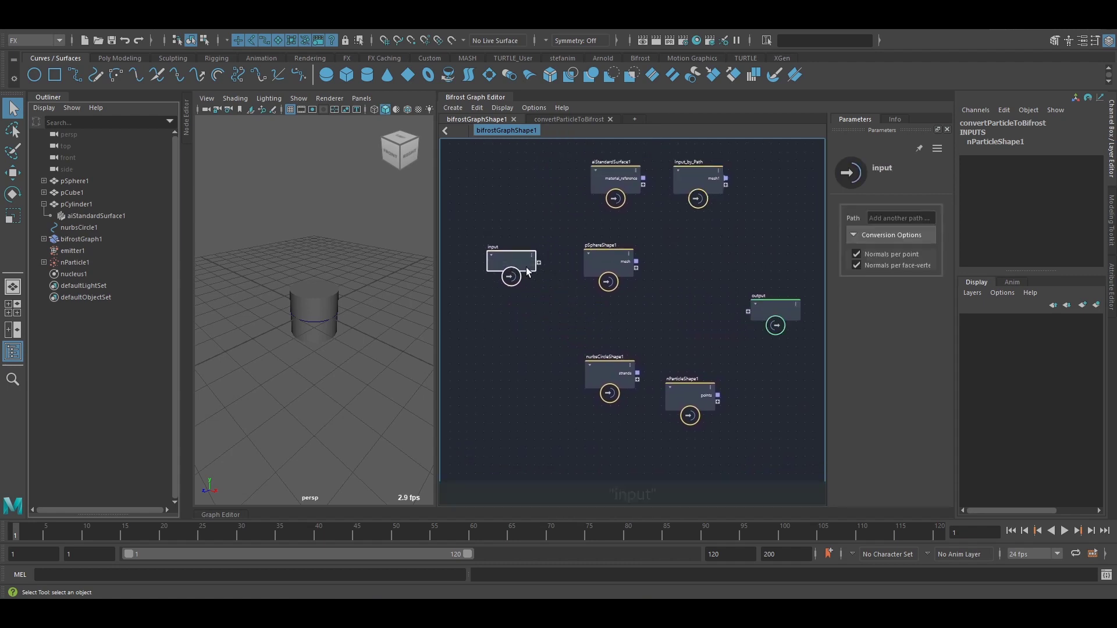
Inspect the parameters of the input, pSphereShape1, aiStandardSurface1 and Input_by_Path nodes one after another
middle_drag(576, 281, 608, 275)
scroll(609, 276, up, 1)
scroll(608, 275, up, 1)
click(599, 246)
click(487, 273)
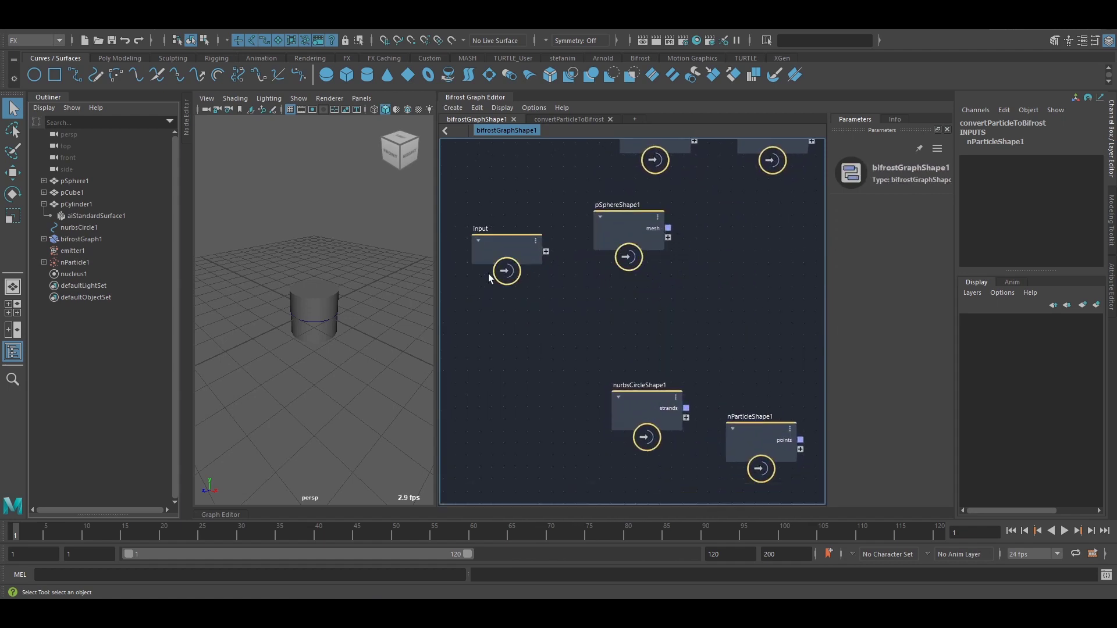
click(511, 272)
click(636, 260)
middle_drag(671, 182, 611, 244)
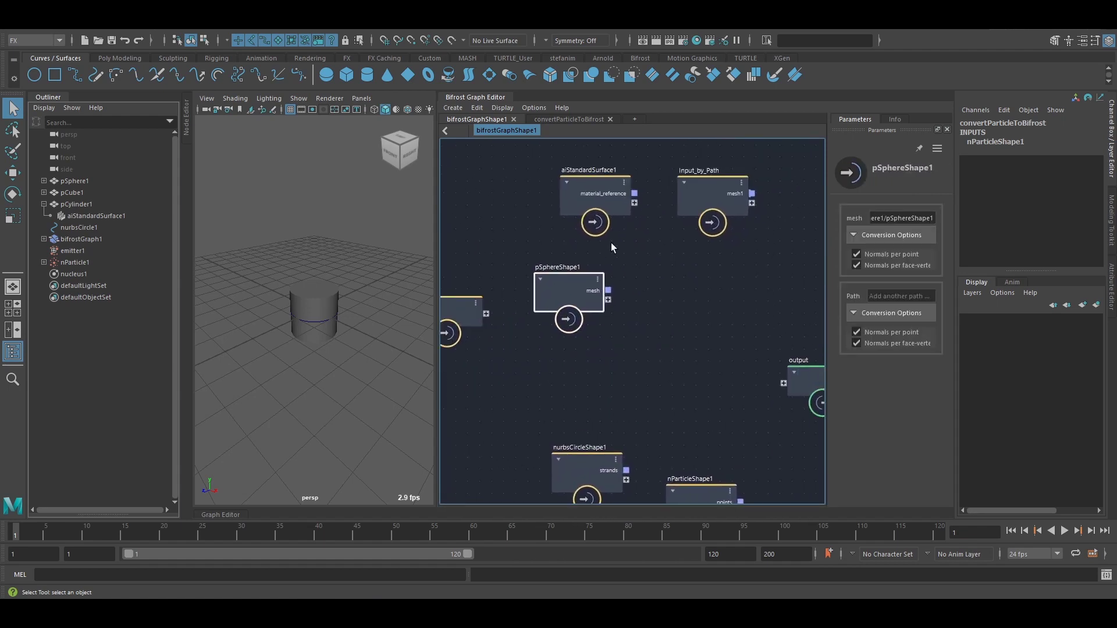
click(603, 226)
click(713, 227)
scroll(606, 302, down, 2)
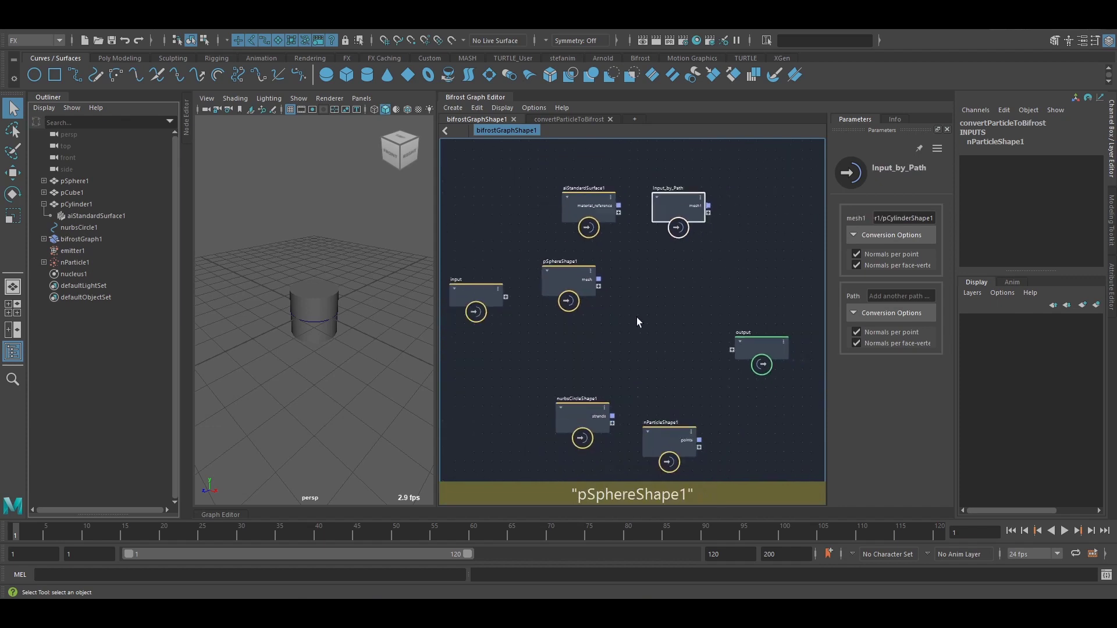
Move the input node closer to the other input nodes and add another input node to the graph
scroll(514, 328, up, 3)
drag(490, 301, 539, 329)
scroll(653, 327, down, 2)
alt+middle_drag(653, 327, 540, 304)
drag(524, 265, 668, 261)
scroll(628, 282, down, 1)
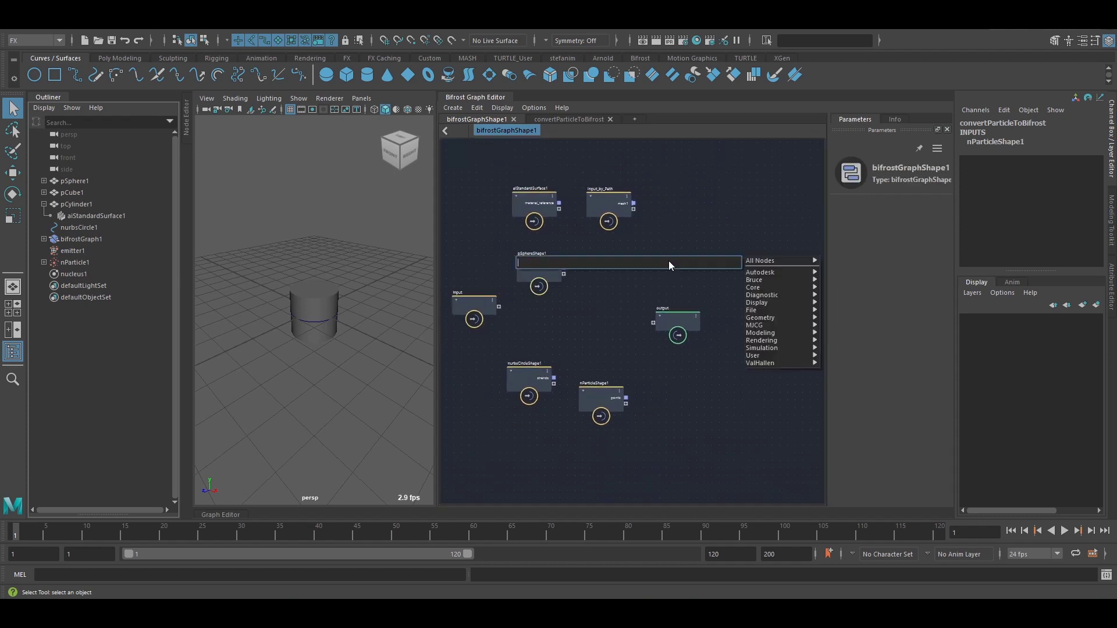
text(inp)
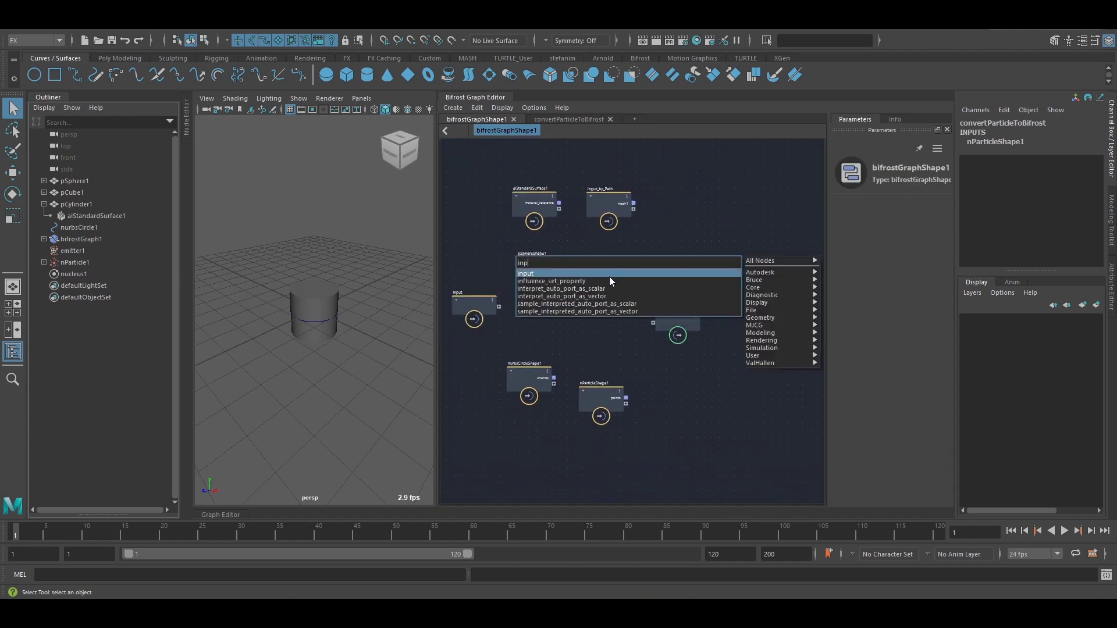
click(609, 276)
Move the new input node into empty graph space far to the lower right of the other nodes
drag(661, 270, 767, 279)
alt+middle_drag(767, 278, 654, 269)
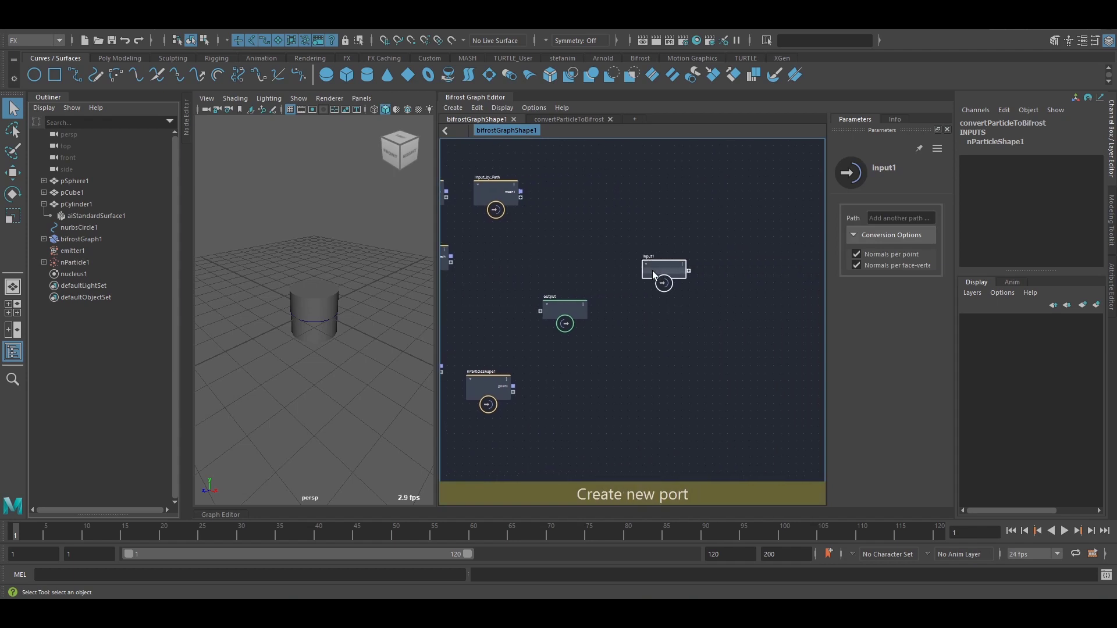
drag(655, 271, 728, 294)
alt+middle_drag(728, 297, 539, 260)
drag(552, 266, 669, 403)
alt+middle_drag(664, 348, 681, 317)
scroll(684, 316, down, 3)
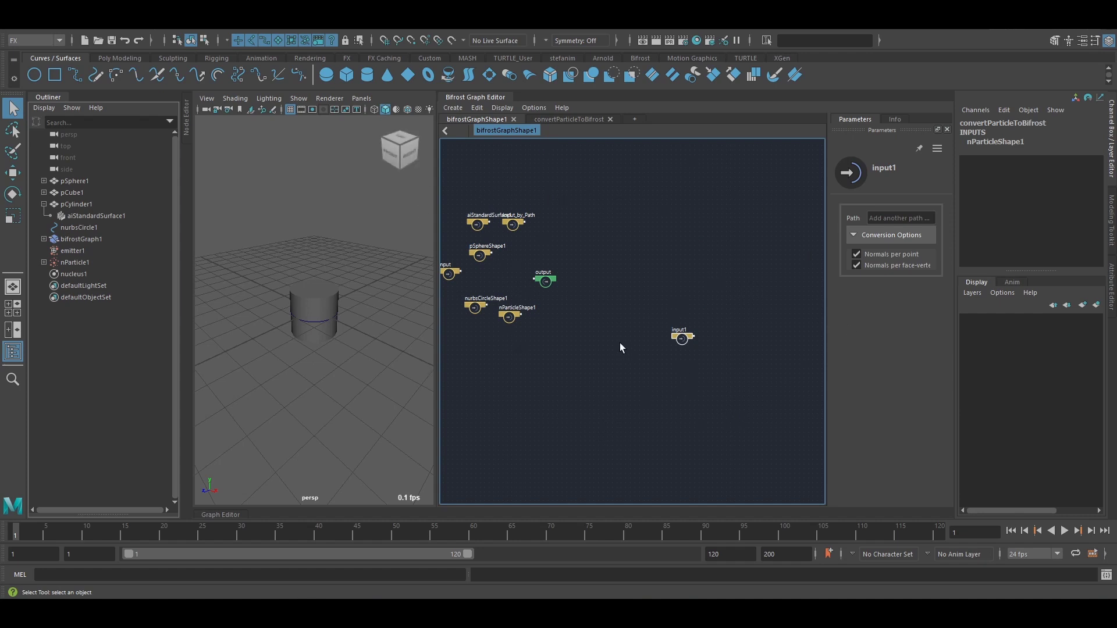
key(f)
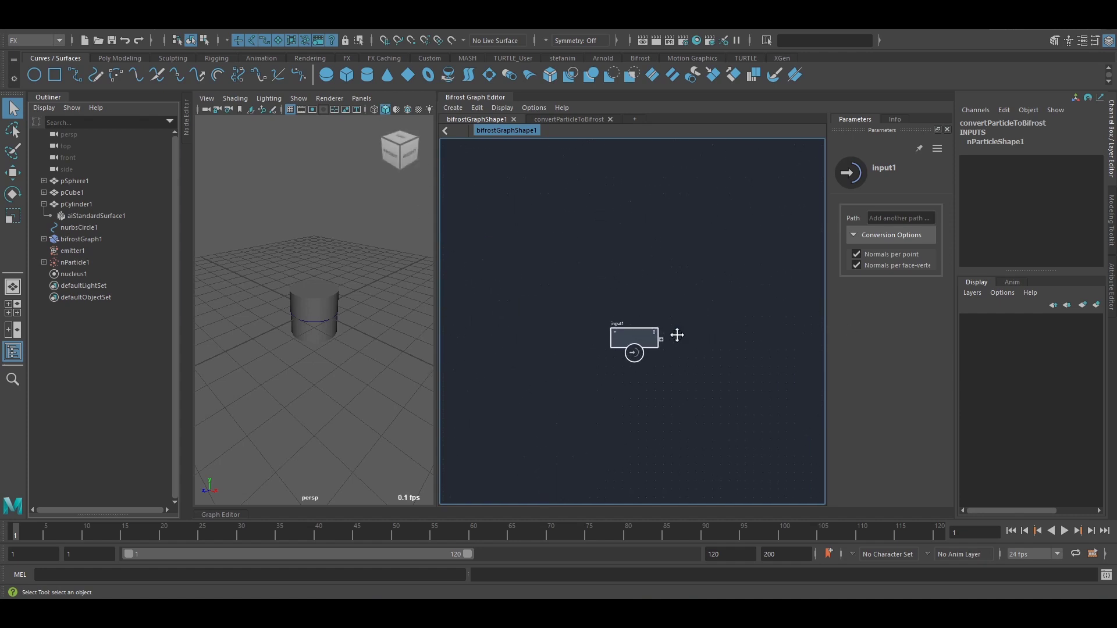
drag(616, 336, 624, 329)
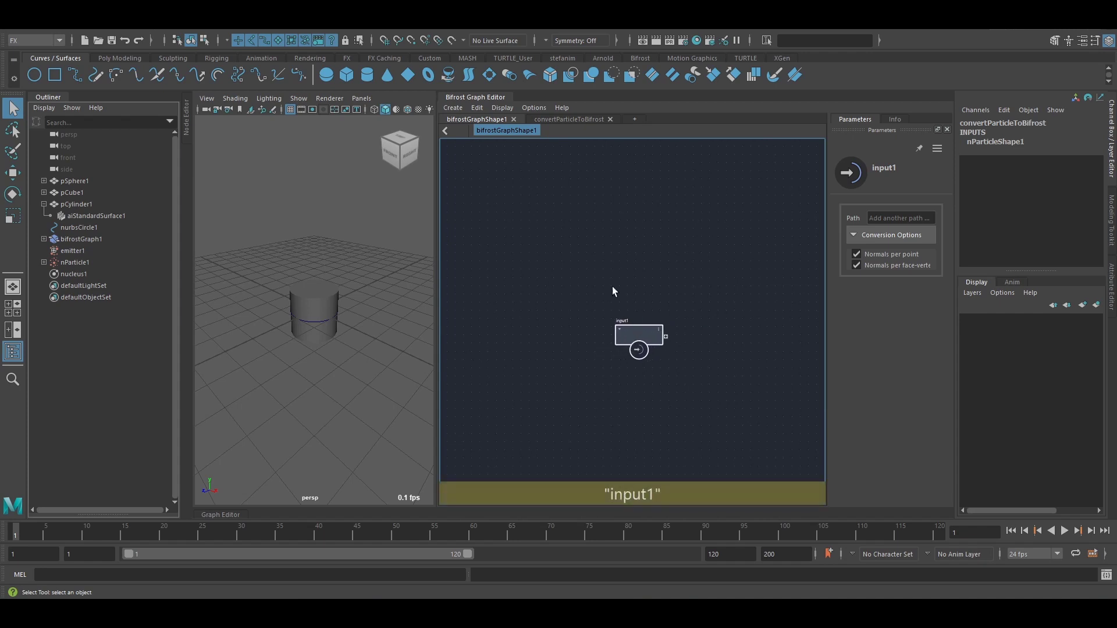
Move the material_reference port from aiStandardSurface1 to the input1 node, and undo that port move
alt+middle_drag(575, 262, 641, 309)
alt+right_drag(640, 308, 524, 282)
alt+middle_drag(550, 283, 684, 278)
scroll(672, 262, up, 3)
alt+middle_drag(560, 228, 703, 324)
scroll(637, 279, down, 1)
scroll(673, 277, up, 2)
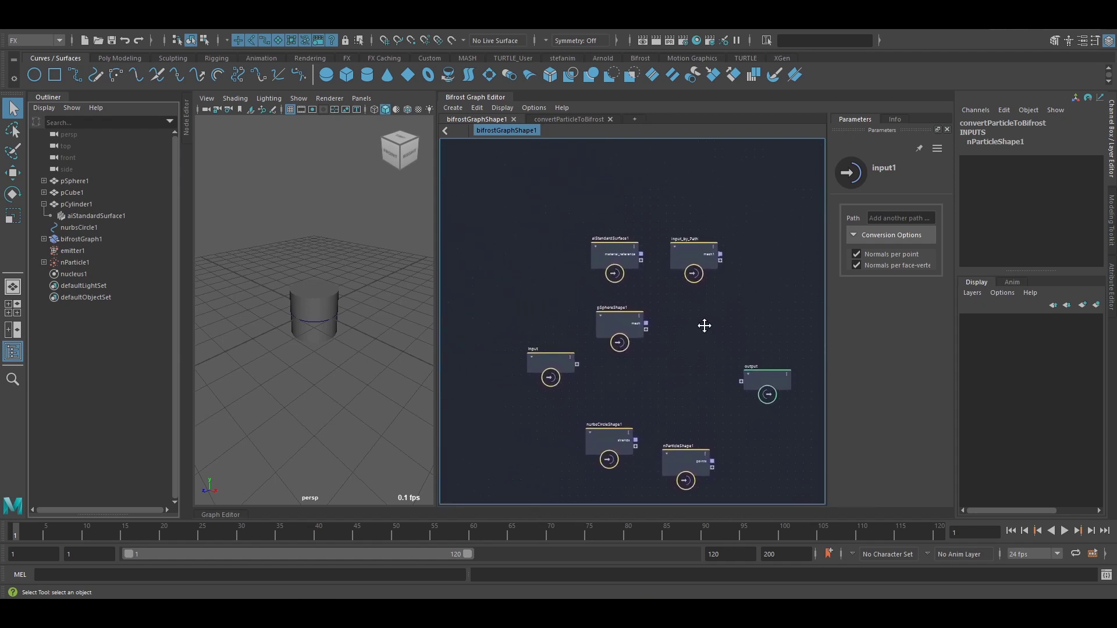
scroll(704, 324, up, 2)
right_click(561, 225)
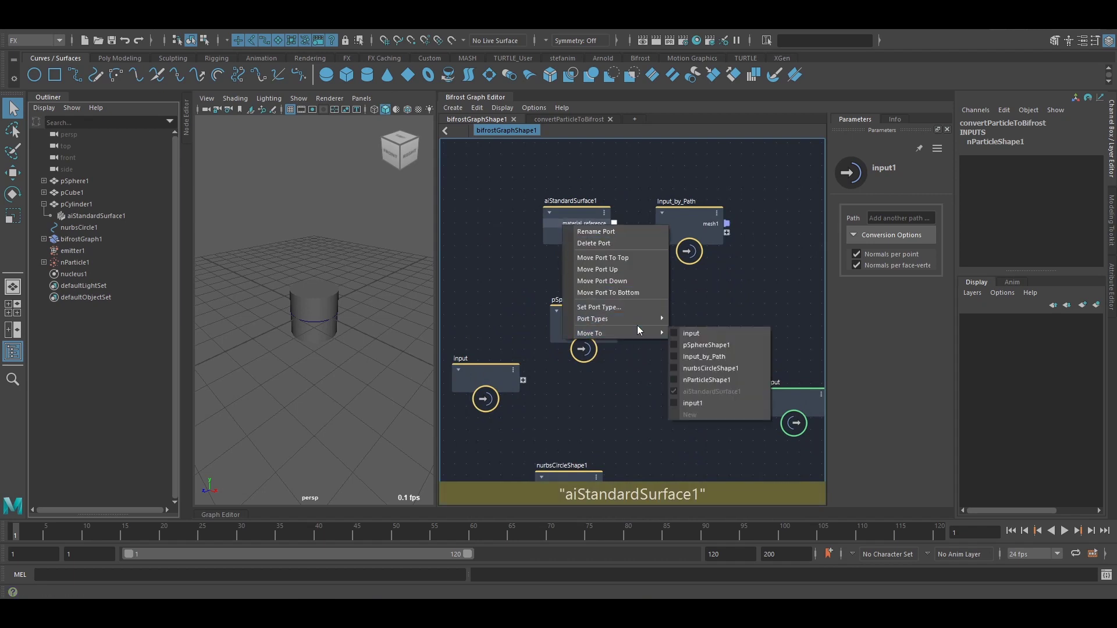
mouse_move(633, 334)
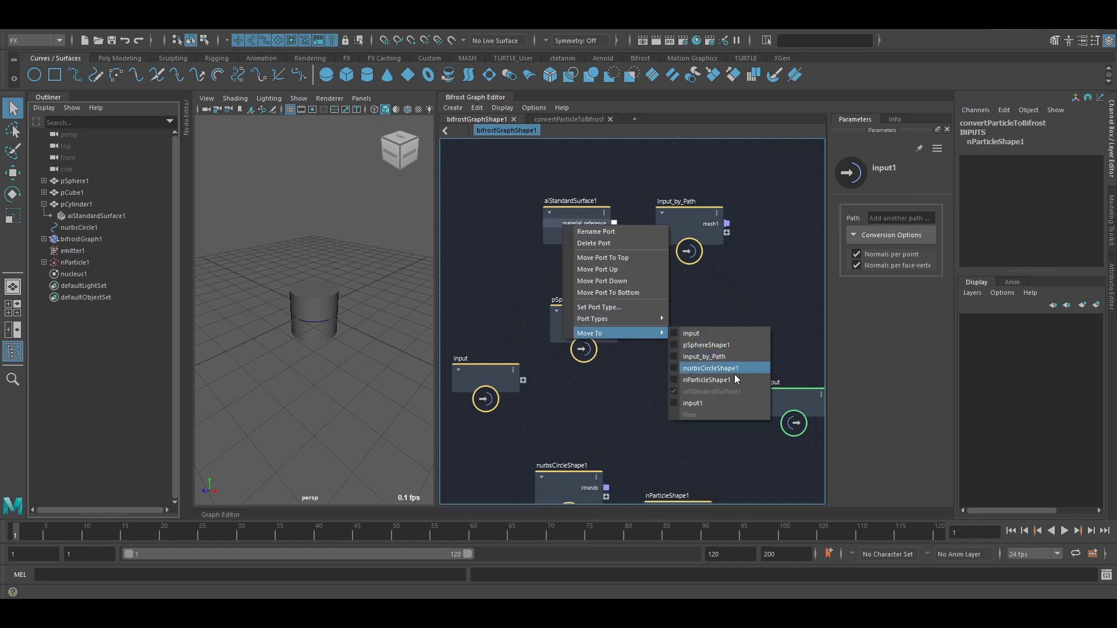
click(710, 404)
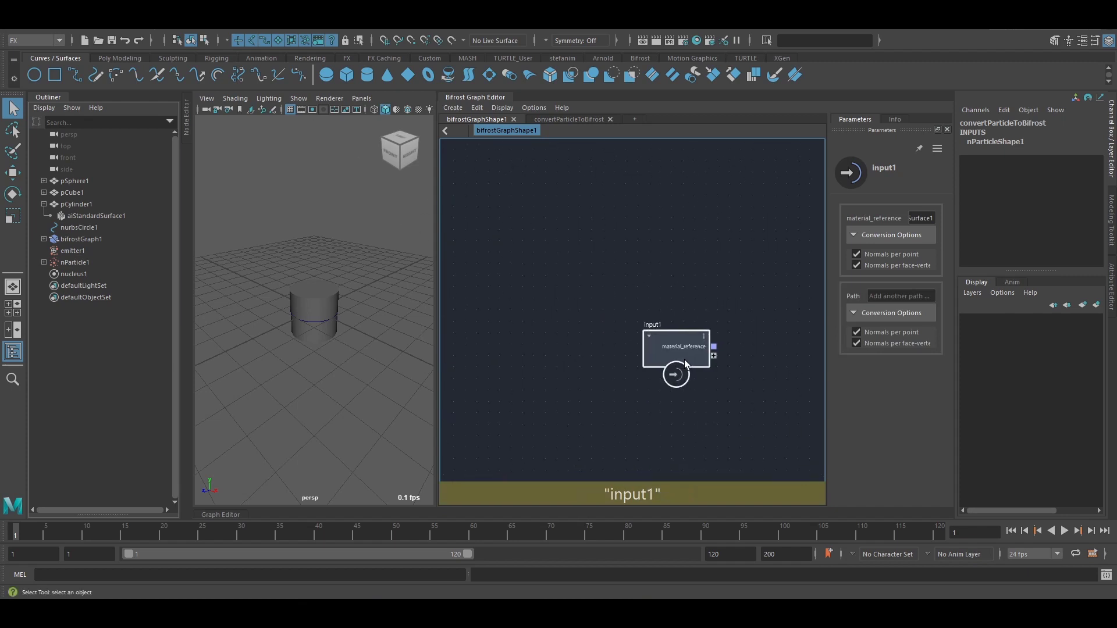
key(ctrl+z)
Move the distant input1 node back among the other input nodes, next to pSphereShape1
key(a)
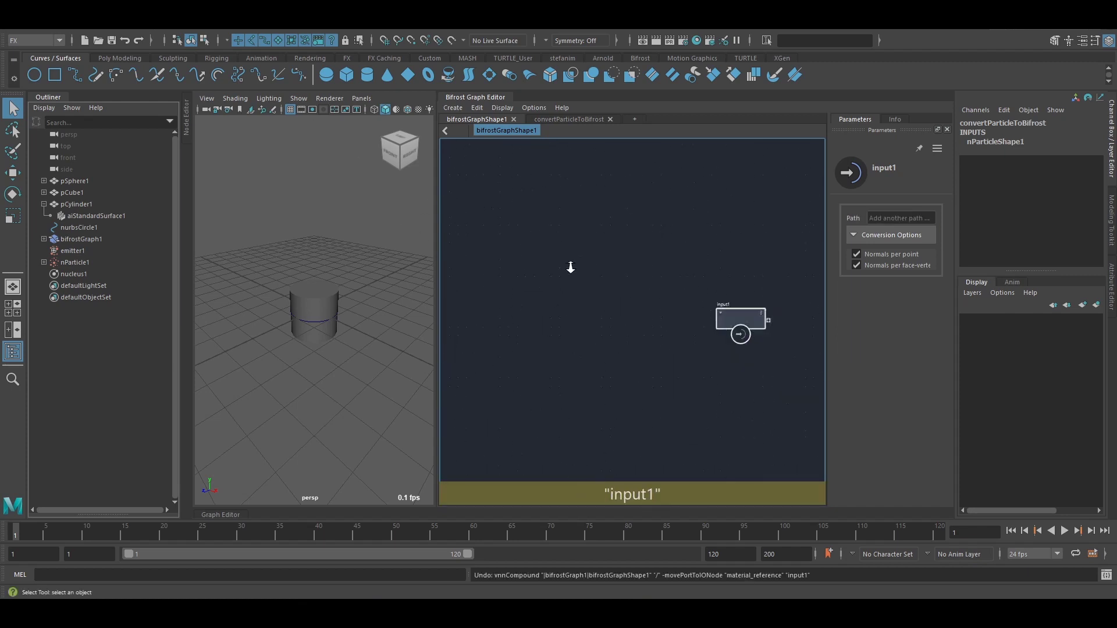
drag(770, 291, 516, 177)
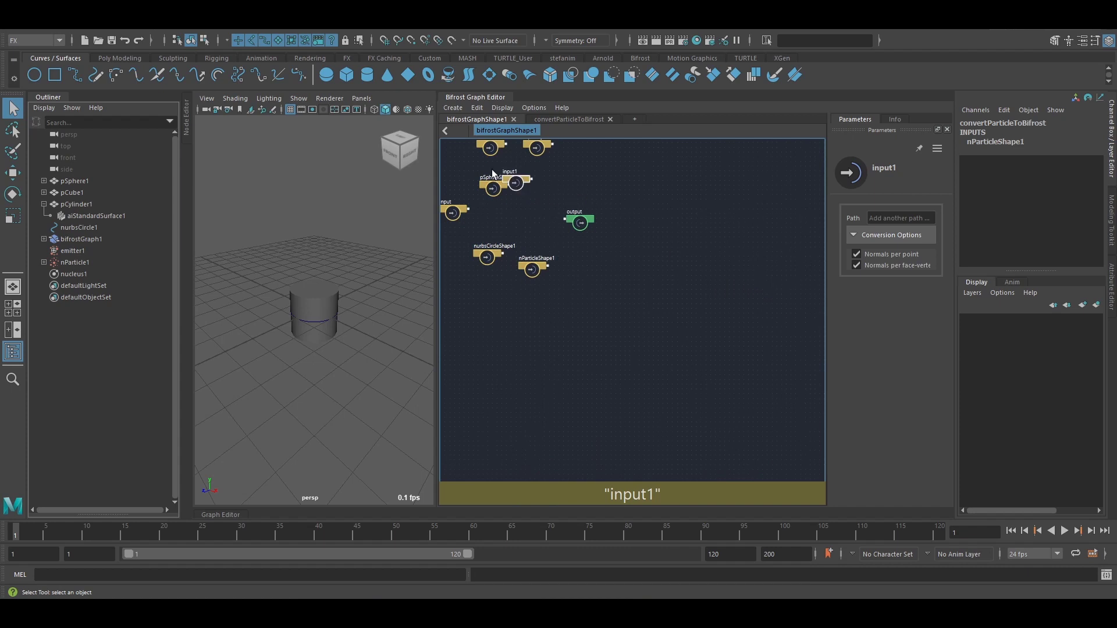
Set the pSphereShape1 node apart and delete every other input node from the Bifrost graph, keeping the output node
scroll(491, 170, up, 3)
alt+middle_drag(533, 200, 620, 235)
scroll(490, 203, up, 2)
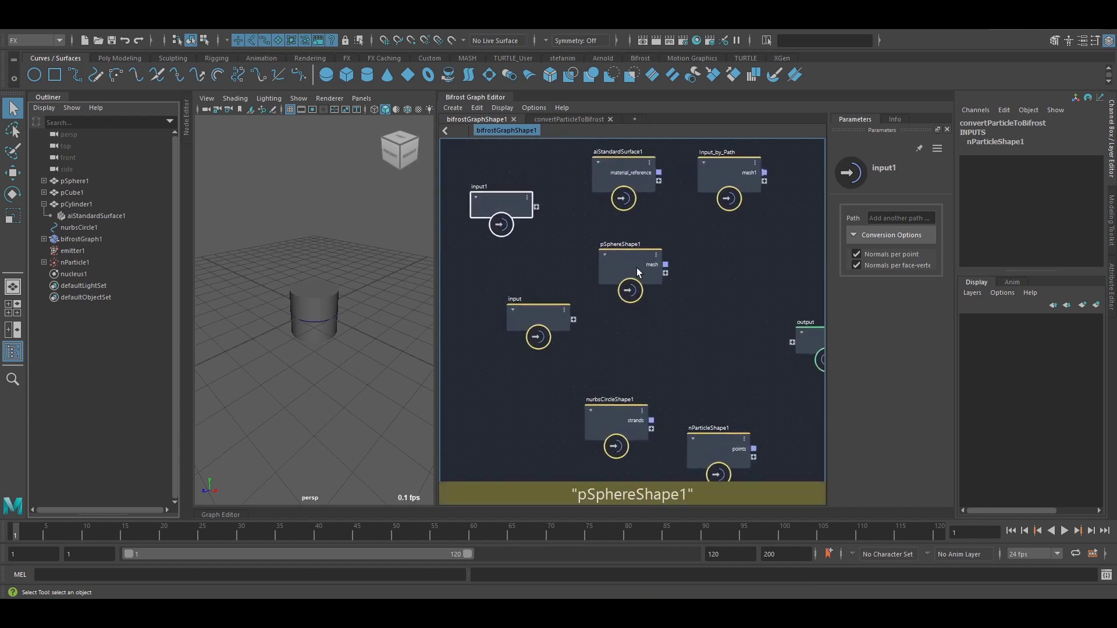
alt+middle_drag(666, 284, 669, 307)
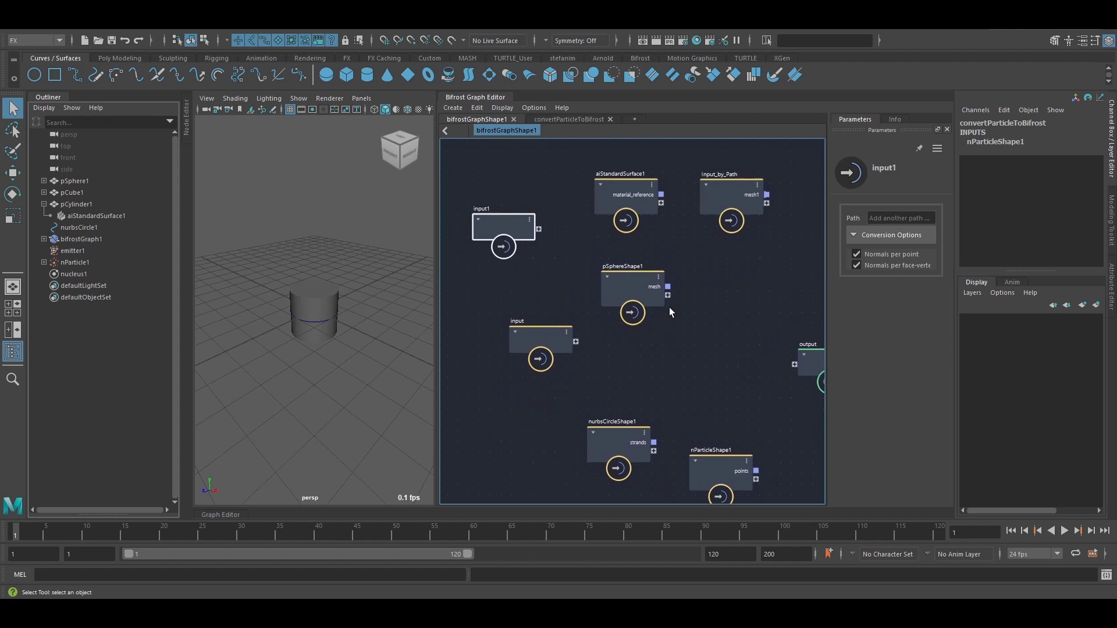
drag(633, 272, 624, 302)
middle_drag(623, 302, 619, 299)
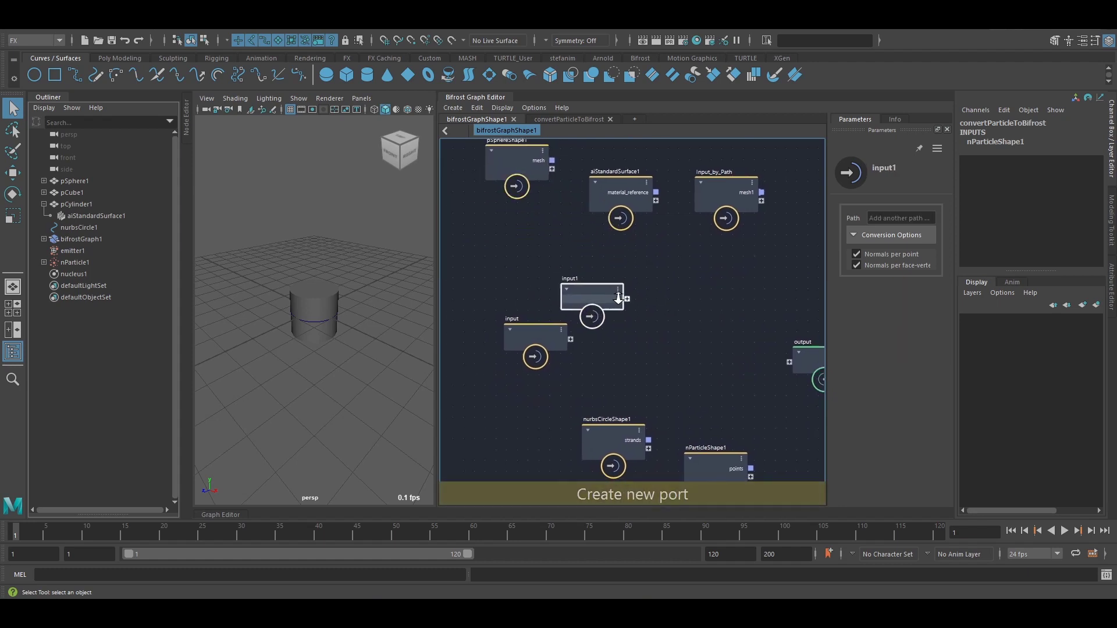
scroll(620, 299, down, 1)
drag(734, 491, 735, 492)
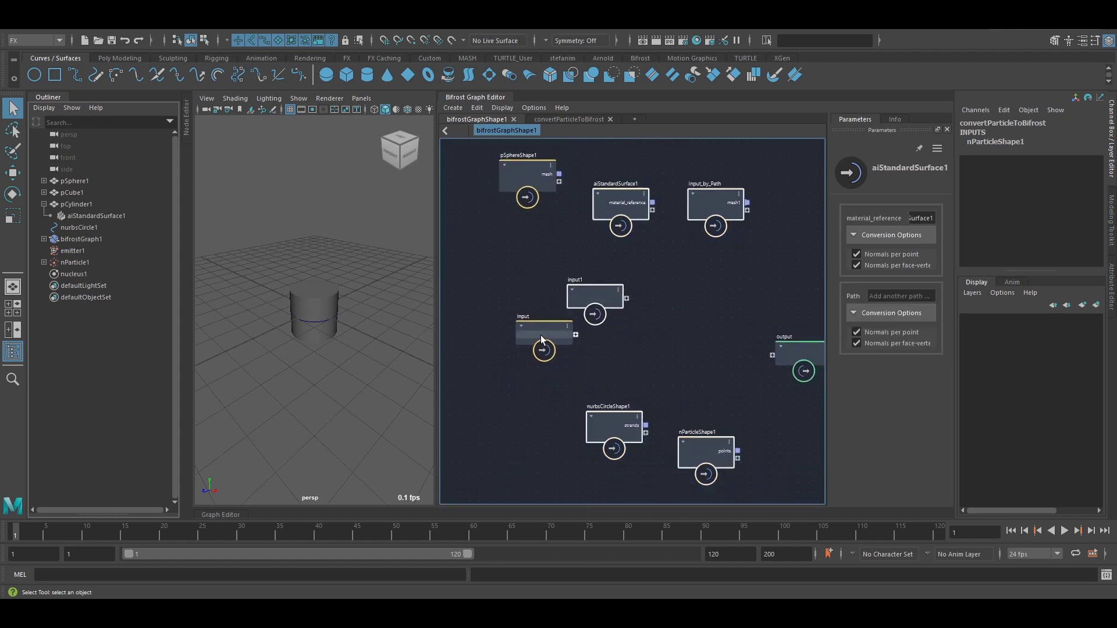
key(Delete)
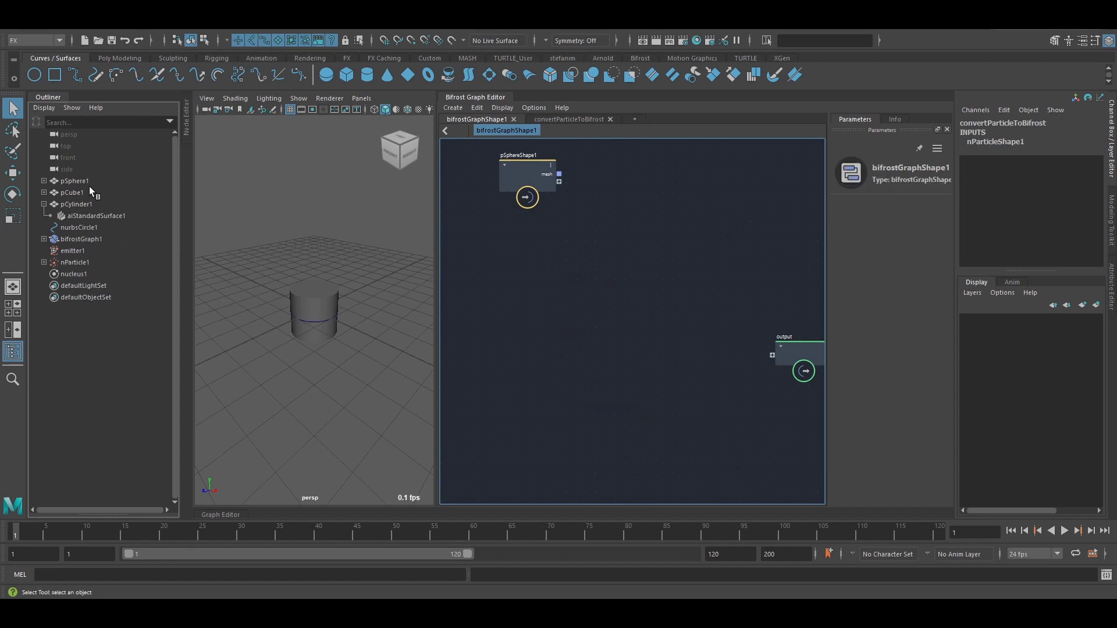
Delete pCube1, pCylinder1, nurbsCircle1, emitter1, nParticle1 and nucleus1 from the scene, keeping pSphere1 and bifrostGraph1
drag(89, 186, 89, 269)
key(Delete)
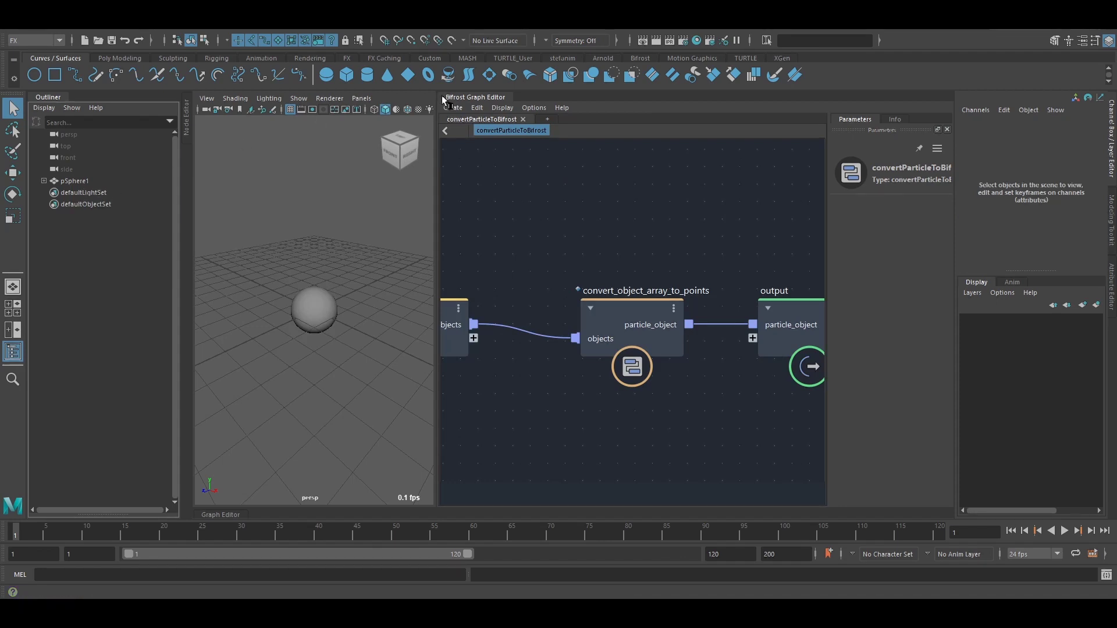
key(ctrl+z)
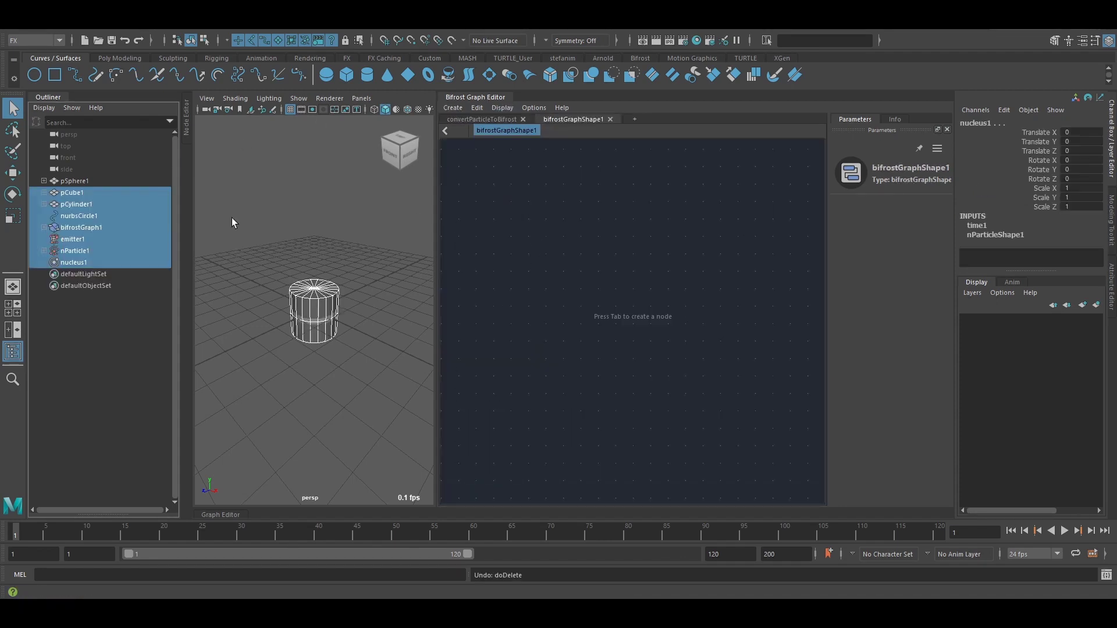
ctrl+click(165, 227)
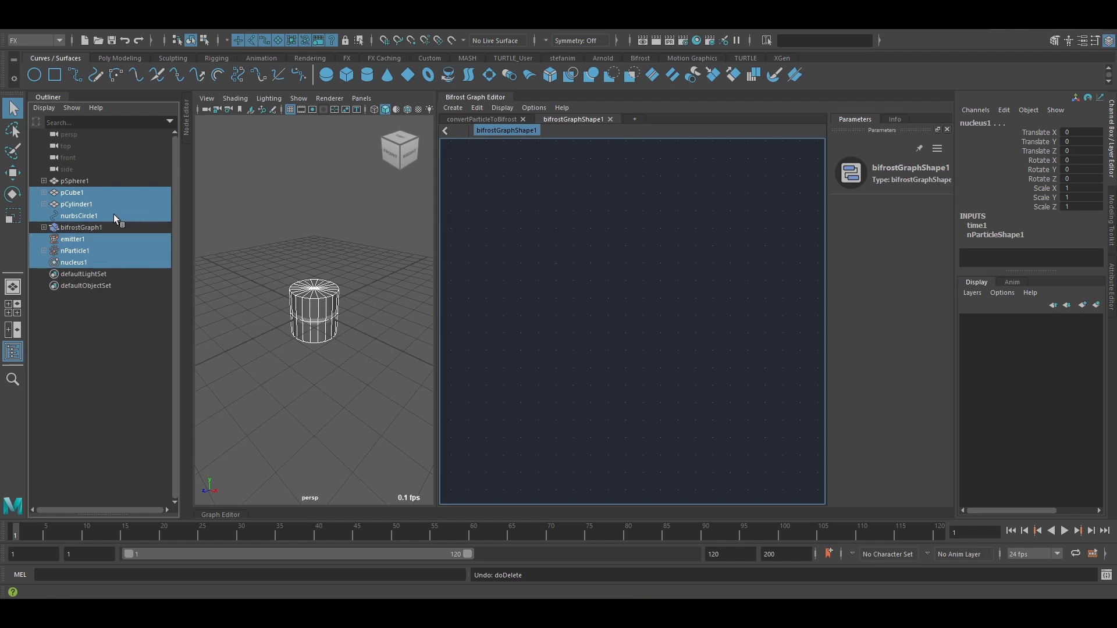
key(Delete)
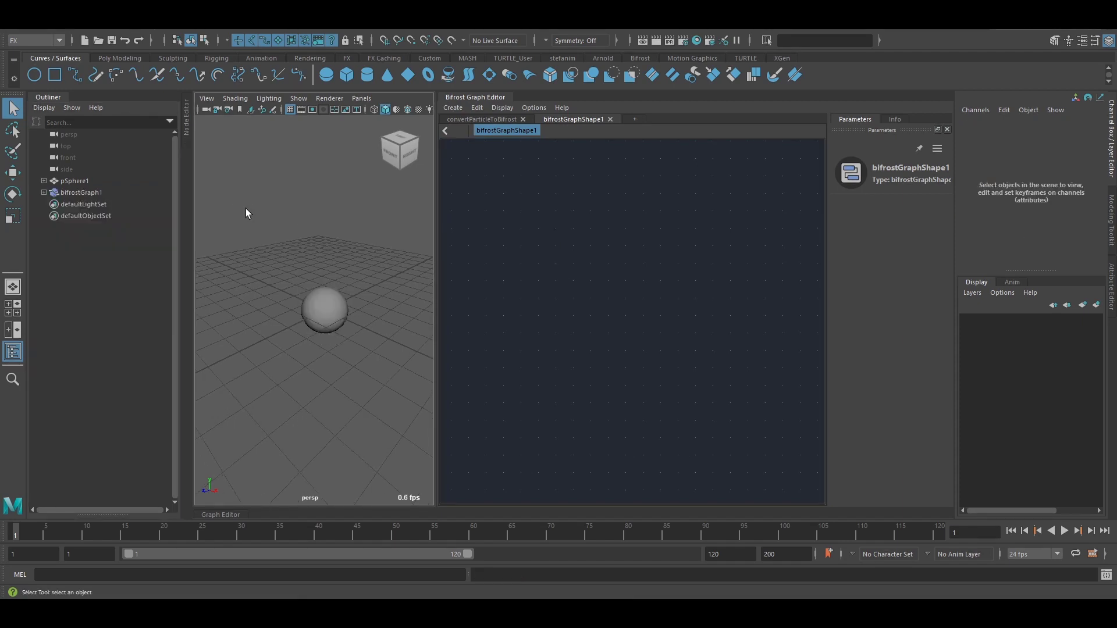
Return to the bifrostGraphShape1 graph and line up the pSphereShape1 and output nodes side by side
click(496, 119)
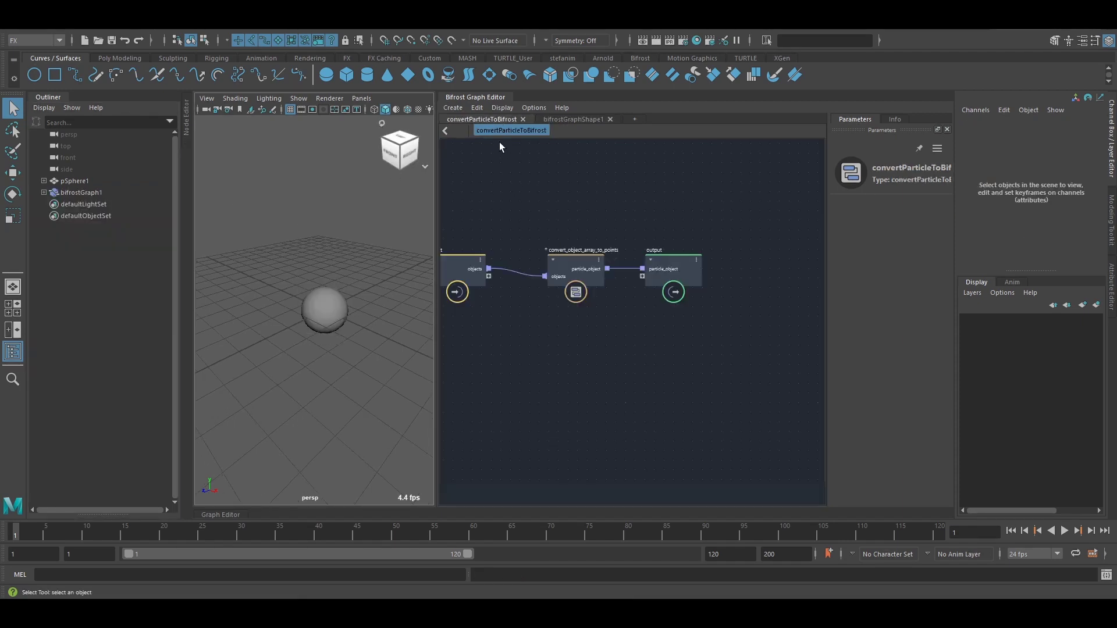
click(550, 119)
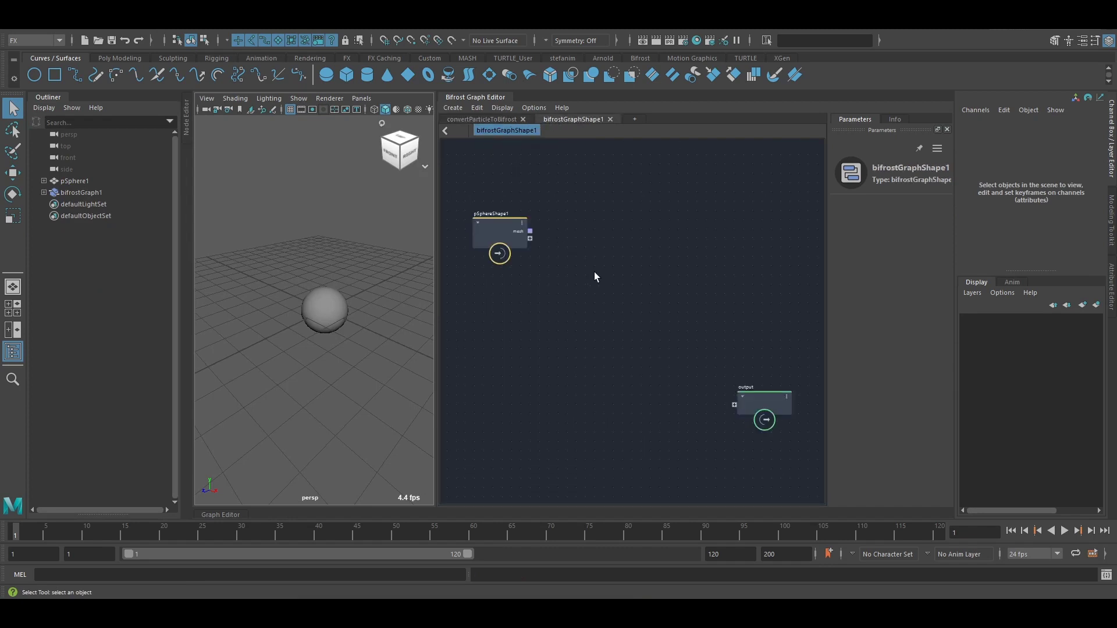
drag(750, 401, 614, 265)
scroll(582, 243, up, 2)
alt+middle_drag(540, 280, 584, 304)
drag(513, 254, 536, 301)
drag(703, 304, 719, 298)
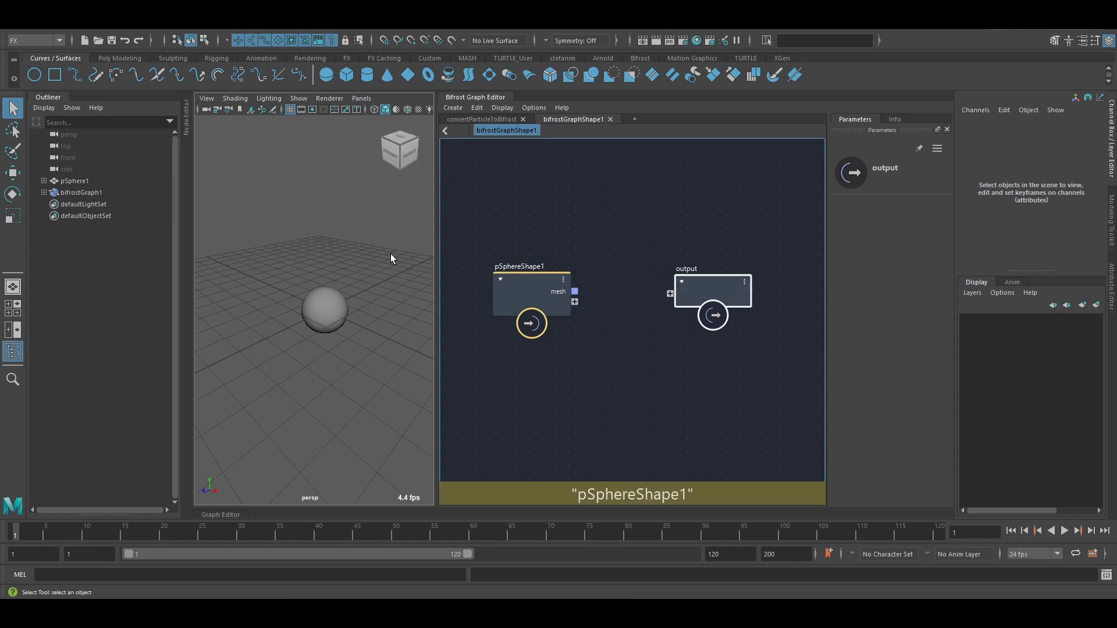
Open the Node Editor and graph the input connections of bifrostGraph1
click(185, 123)
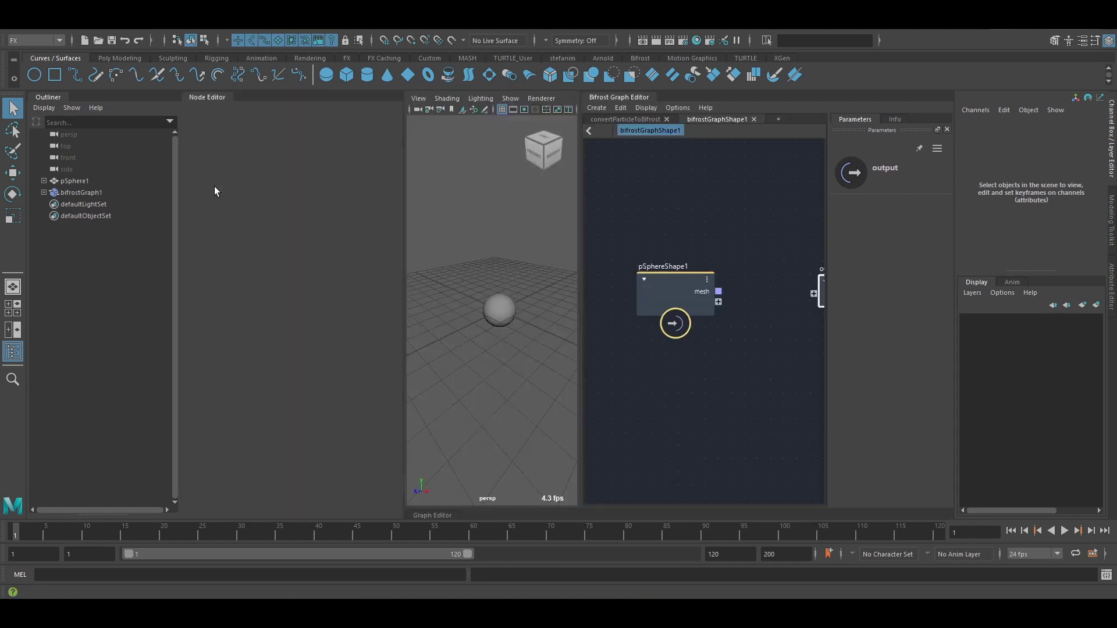
click(111, 192)
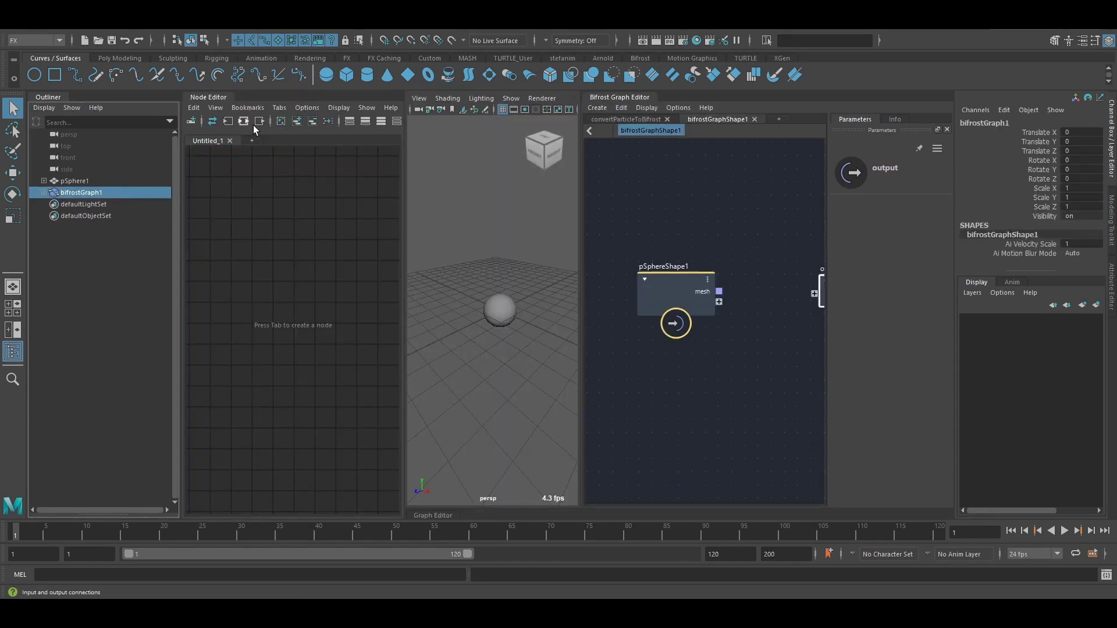
click(229, 121)
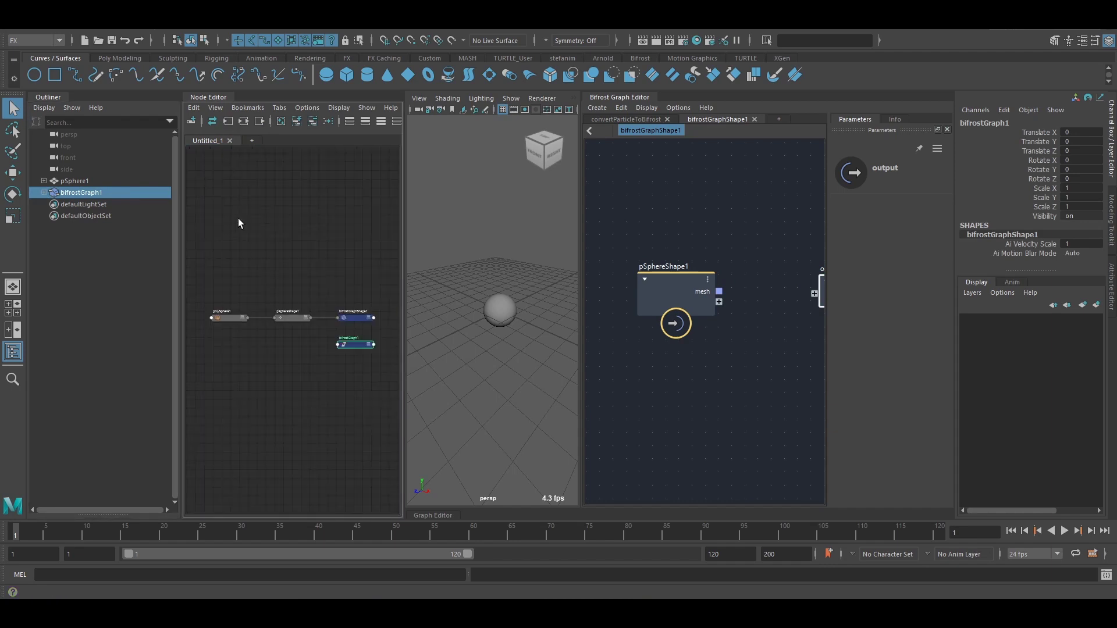
Expand the bifrostGraphShape1 and pSphereShape1 nodes in the Node Editor to show their full attribute lists
scroll(239, 218, up, 5)
alt+middle_drag(309, 236, 379, 198)
click(302, 214)
click(300, 214)
alt+right_drag(379, 198, 259, 203)
click(250, 195)
click(250, 196)
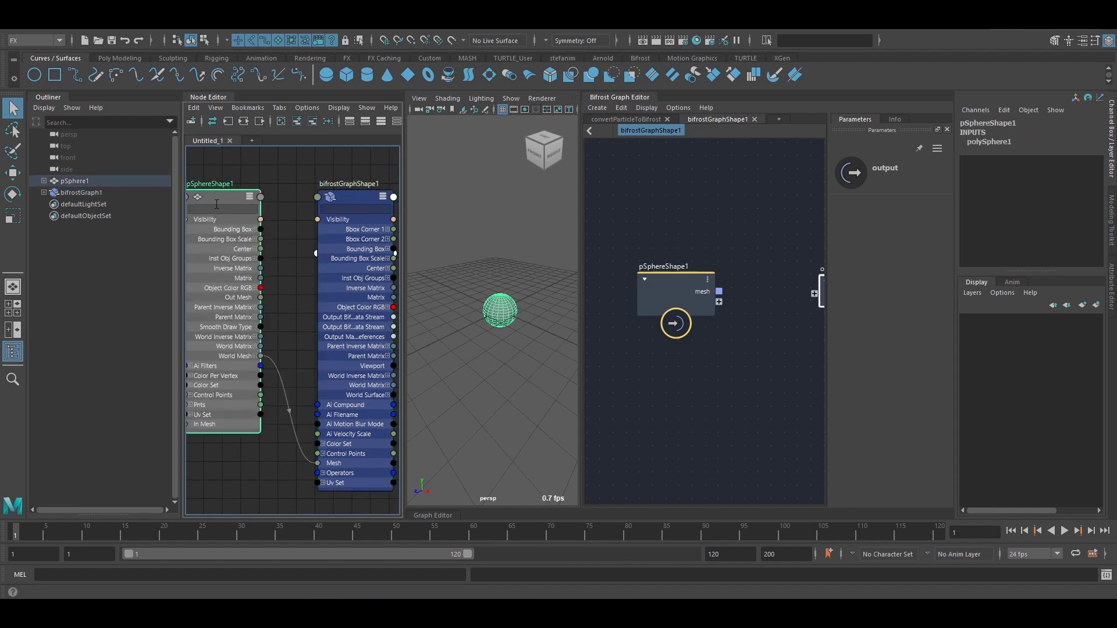
Move the Maya pSphereShape1 node down and examine its World Mesh connection to bifrostGraphShape1 against the Bifrost mesh port
drag(211, 201, 218, 272)
alt+middle_drag(274, 336, 275, 195)
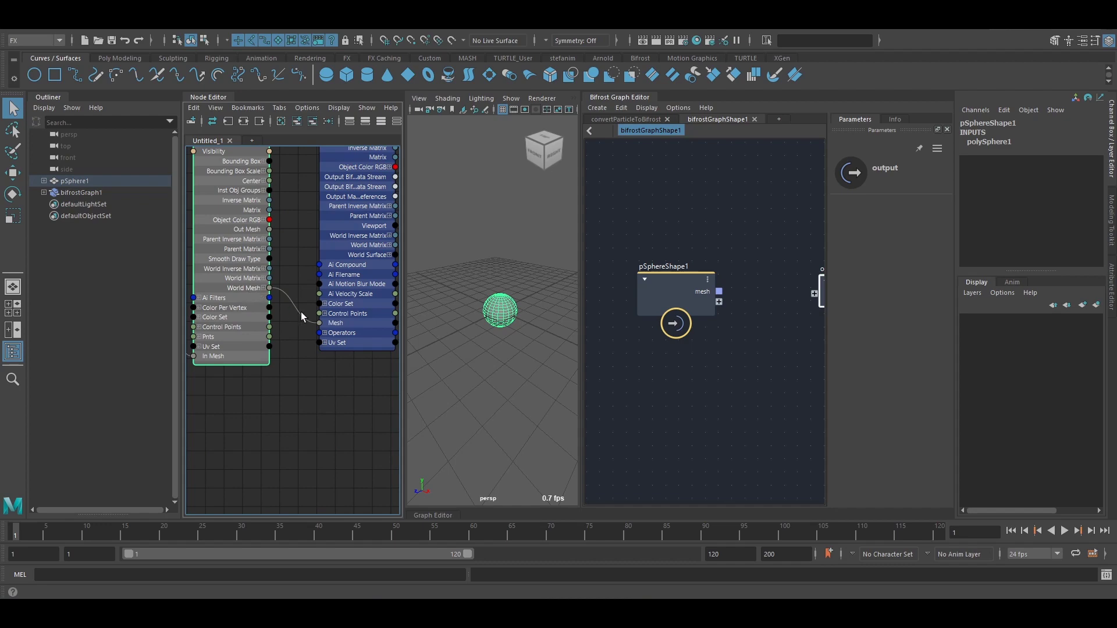
alt+middle_drag(301, 312, 271, 302)
scroll(273, 303, up, 3)
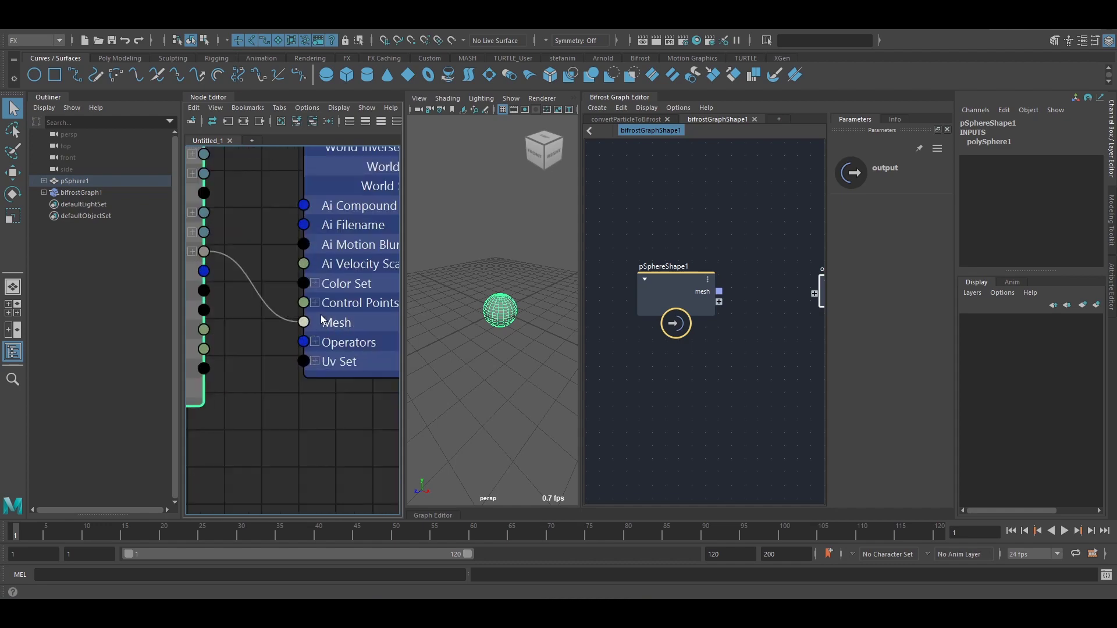
alt+middle_drag(341, 231, 300, 366)
scroll(294, 361, down, 2)
click(710, 294)
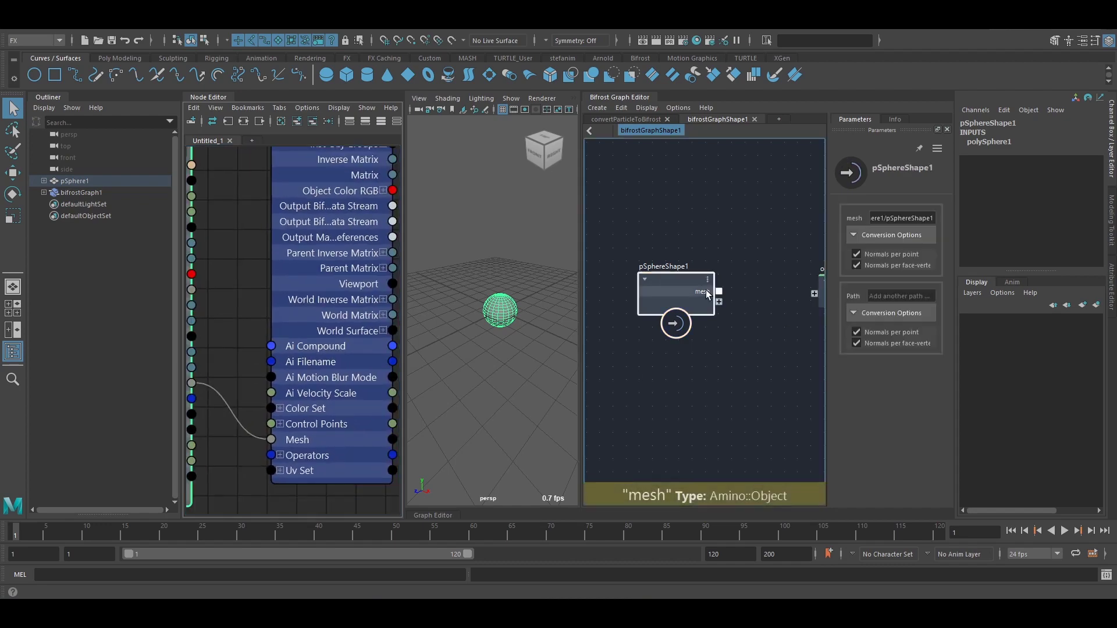
click(643, 351)
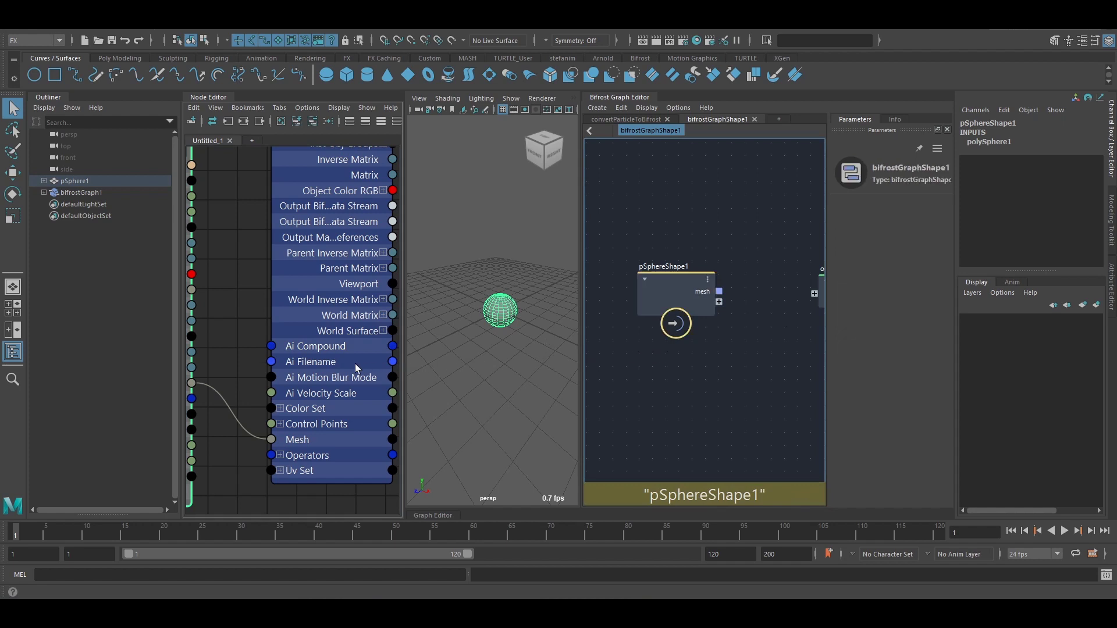
Move polySphere1 lower beside pSphereShape1 and examine the sphere shape's World Matrix and World Mesh outputs
scroll(338, 365, down, 2)
alt+middle_drag(338, 364, 301, 376)
click(357, 330)
alt+middle_drag(351, 274, 396, 250)
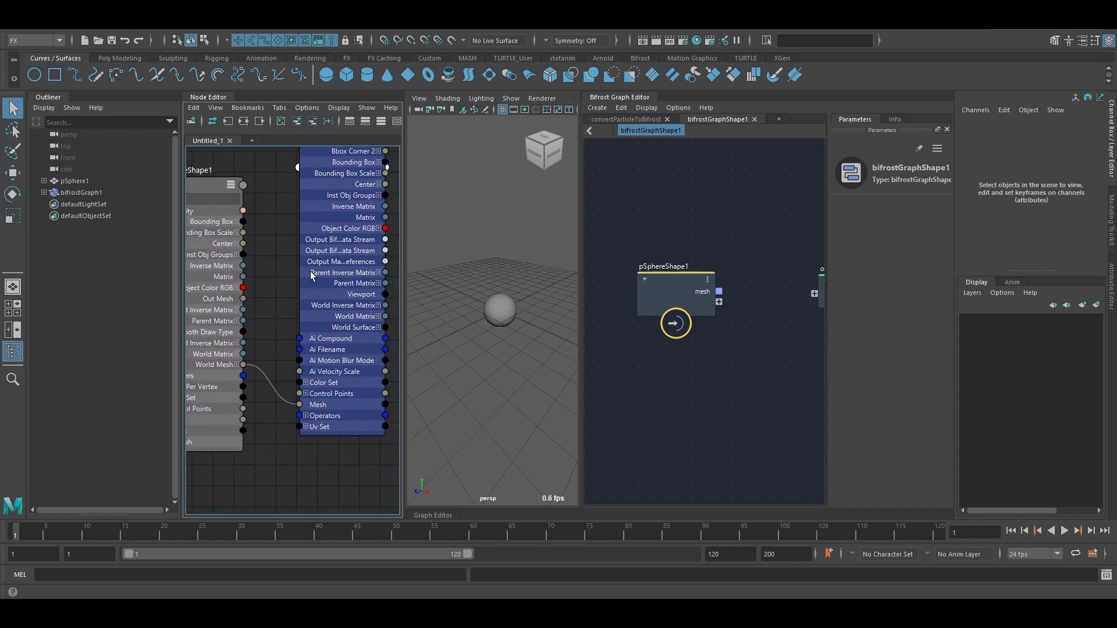
alt+middle_drag(311, 272, 339, 370)
scroll(338, 370, down, 2)
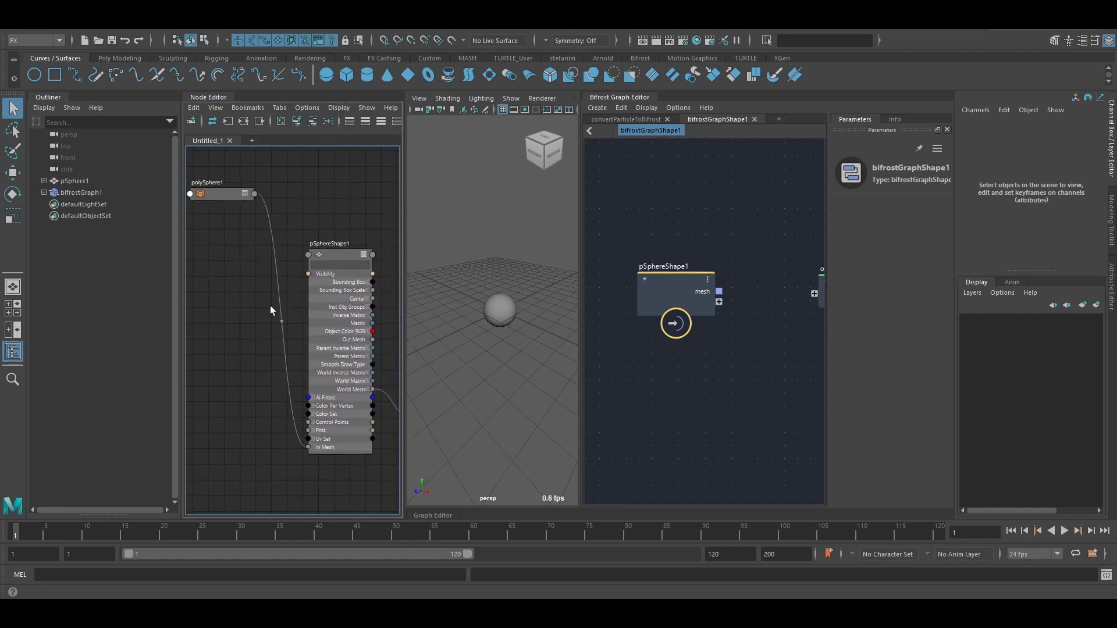
drag(238, 196, 222, 352)
scroll(289, 337, up, 5)
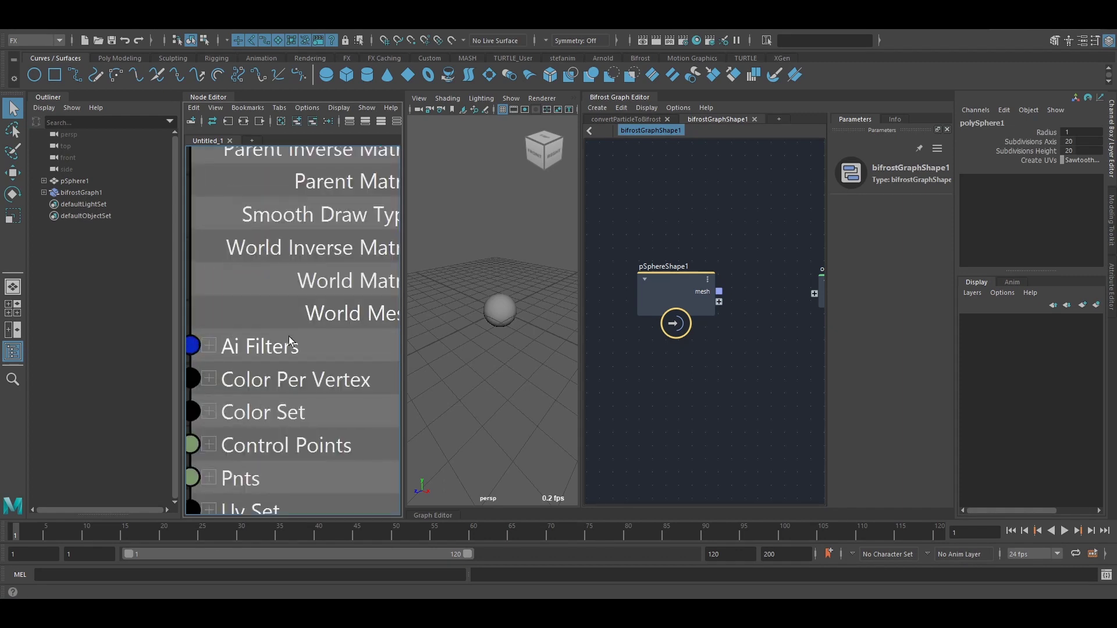
scroll(288, 336, down, 4)
alt+middle_drag(347, 305, 298, 292)
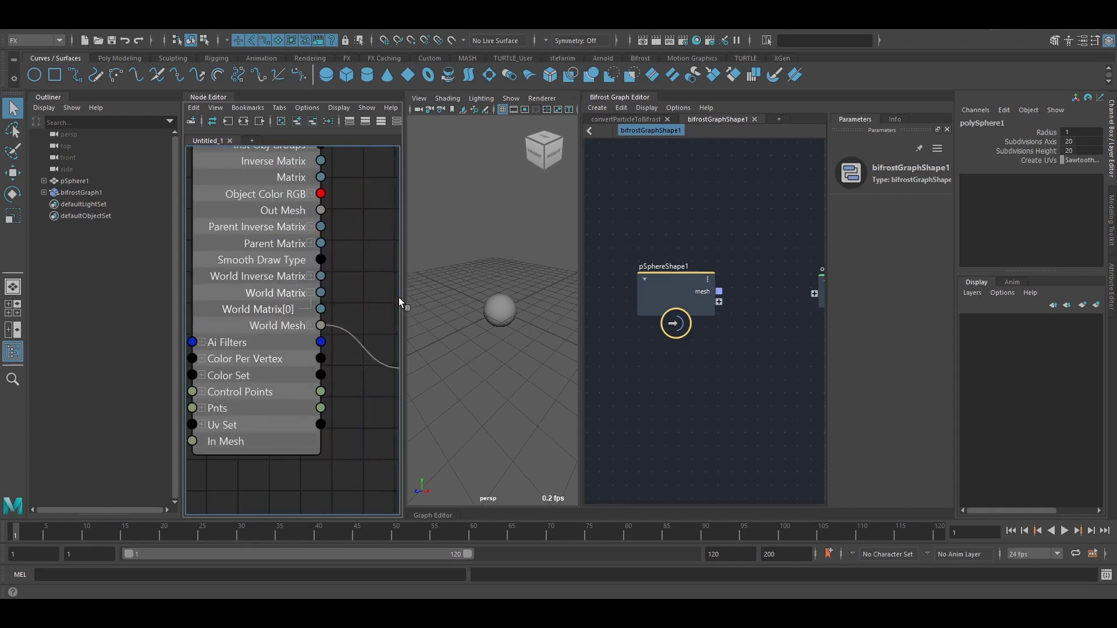
alt+middle_drag(399, 301, 345, 306)
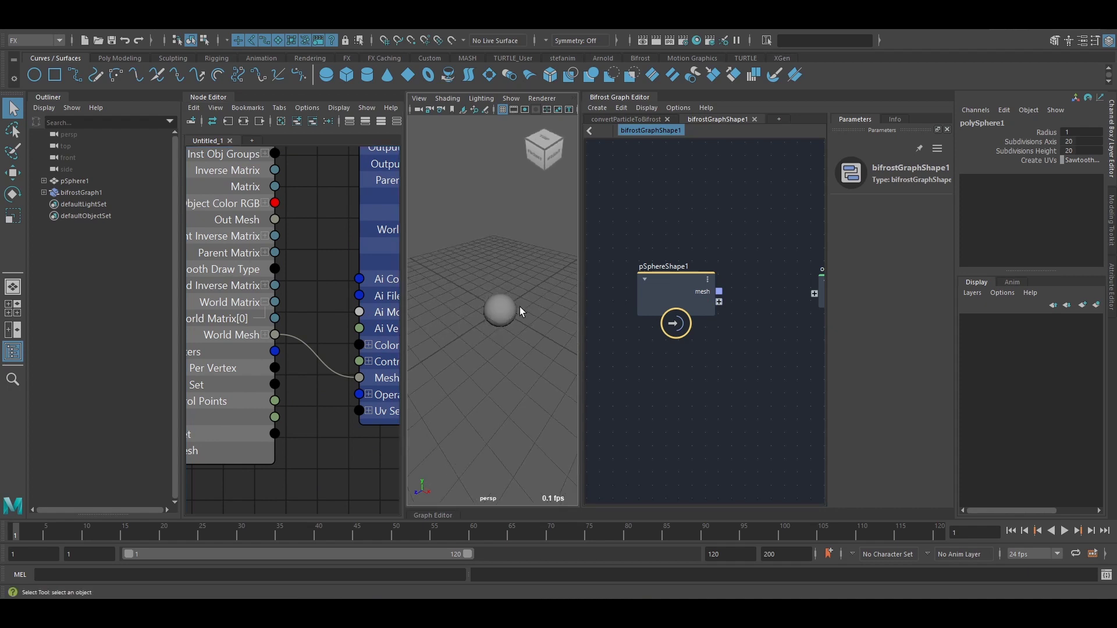
Add a matrix_to_SRT node to the Bifrost graph
key(Tab)
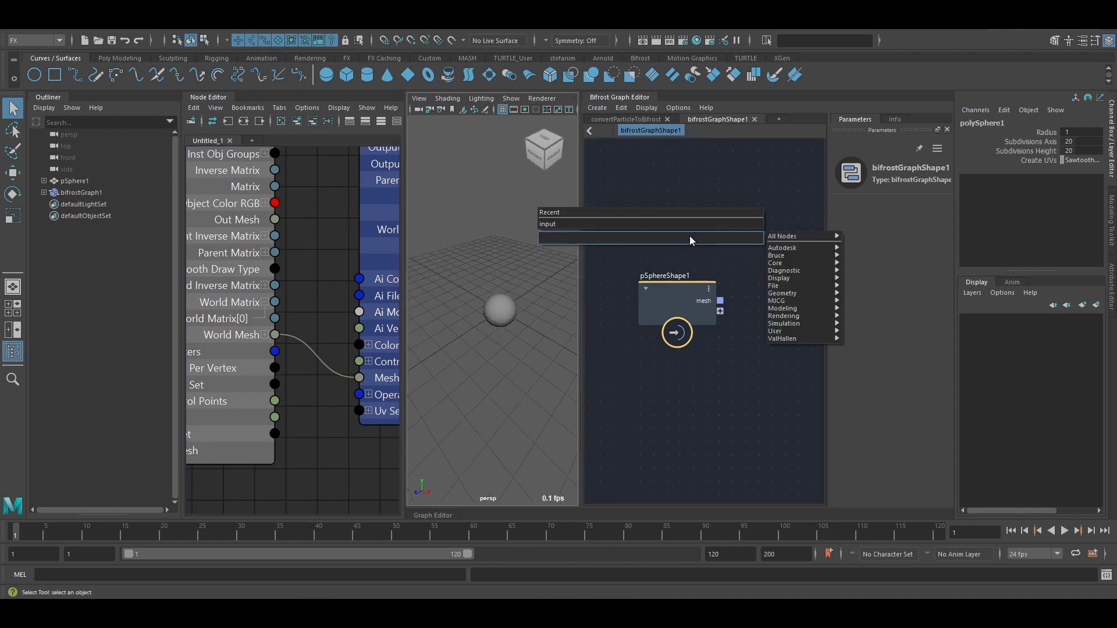
text(matr)
key(Up)
key(Up)
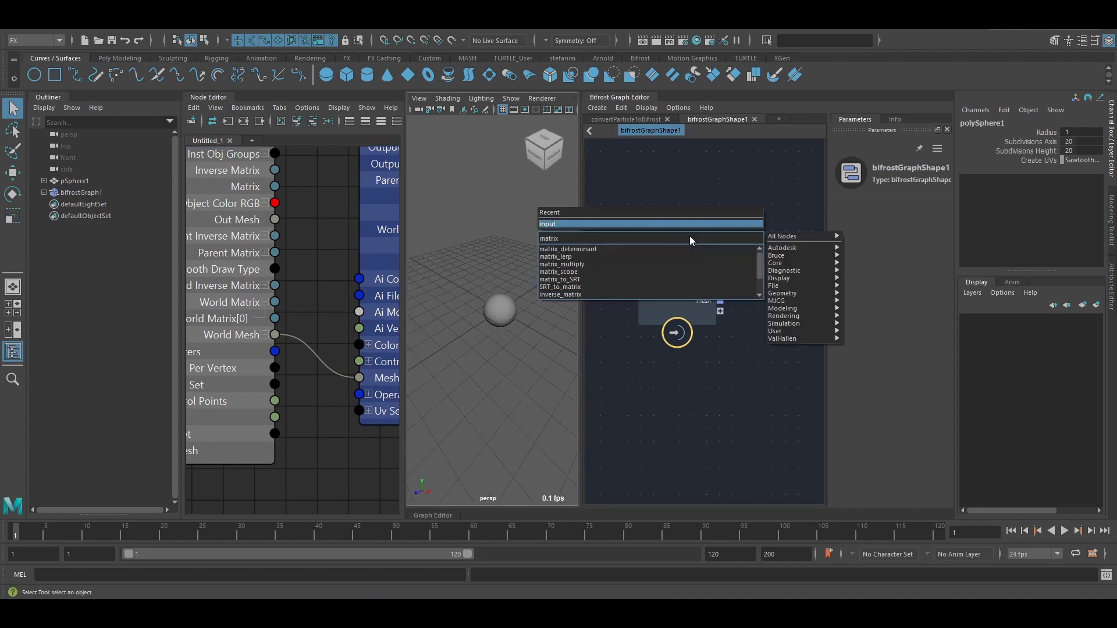
key(Down)
key(Down)
key(Down)
key(Down)
key(Down)
key(Down)
key(Down)
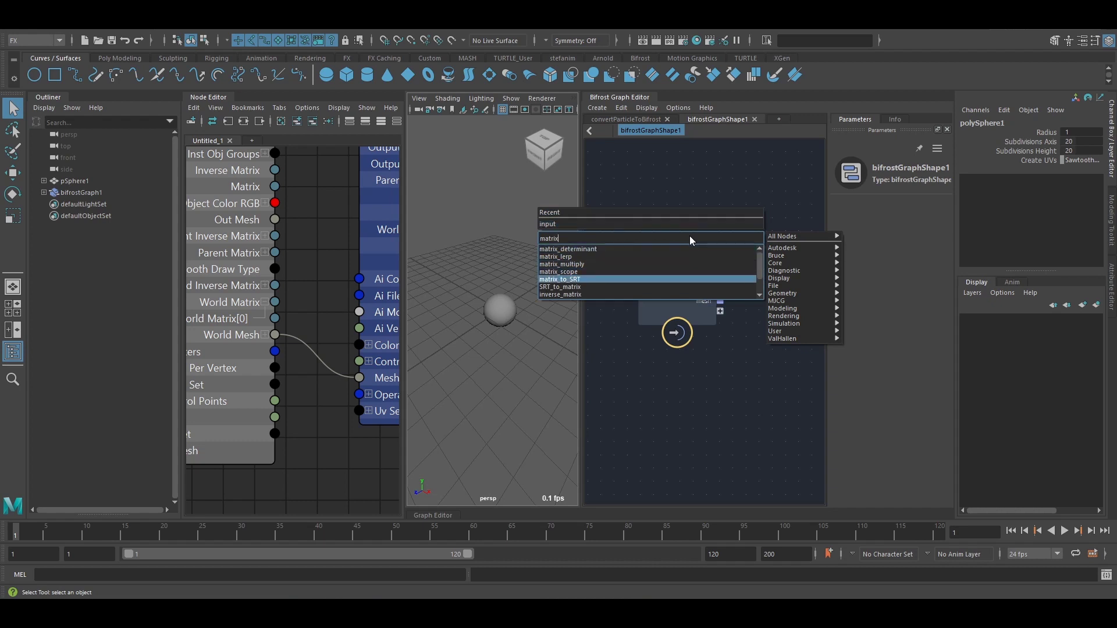
key(Return)
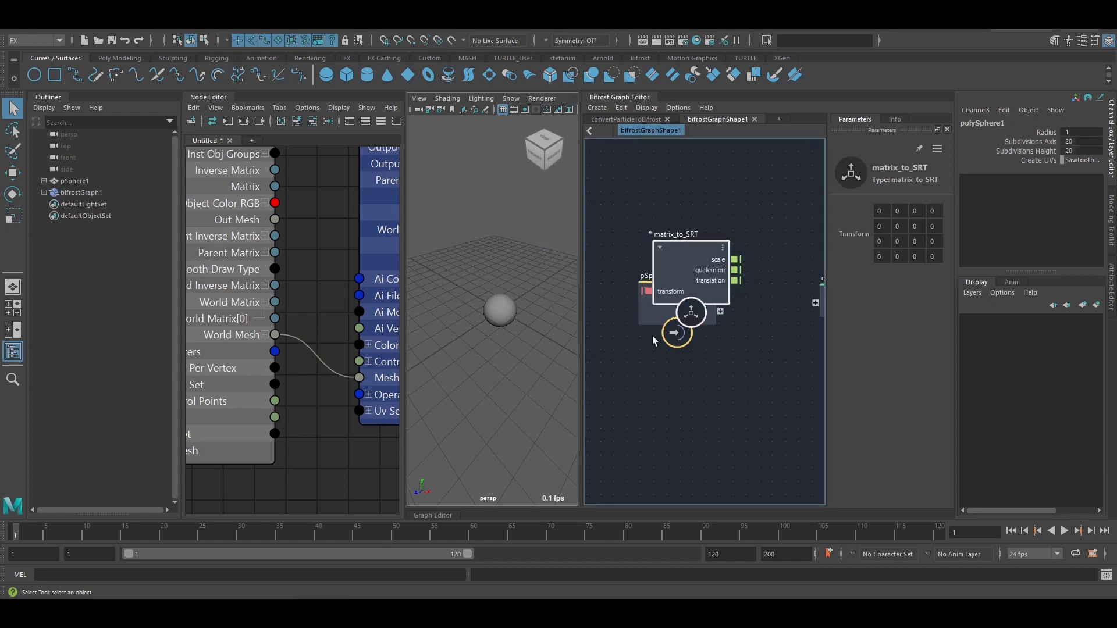
Connect the transform input of matrix_to_SRT to a new port on pSphereShape1 and place matrix_to_SRT below and between the two other nodes
alt+middle_drag(652, 336, 623, 335)
drag(643, 286, 710, 289)
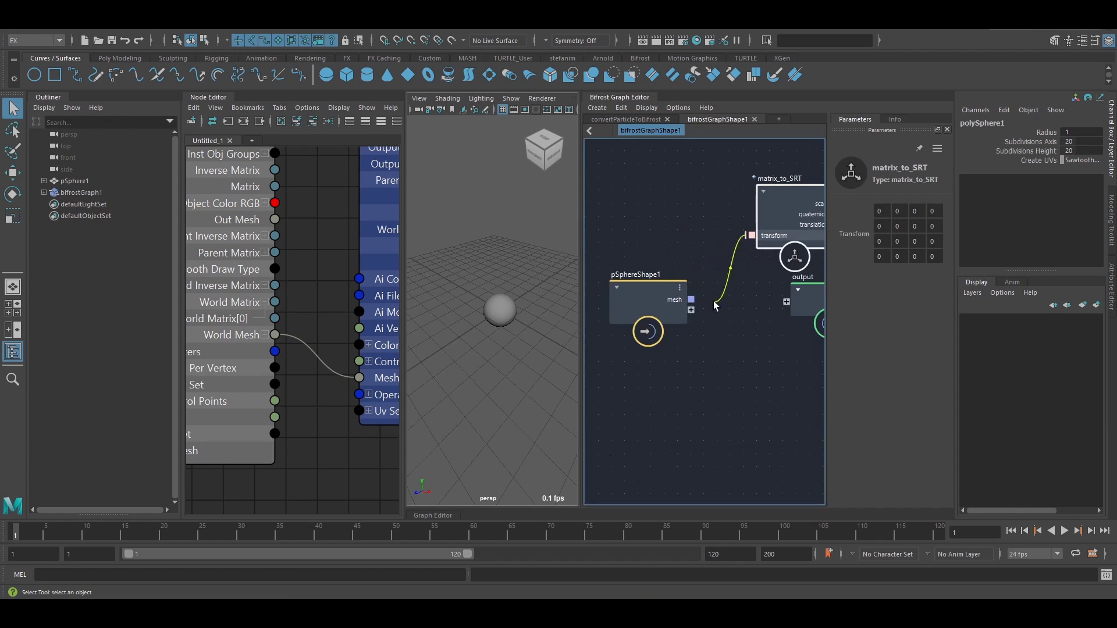
drag(714, 305, 691, 310)
middle_drag(709, 330, 688, 326)
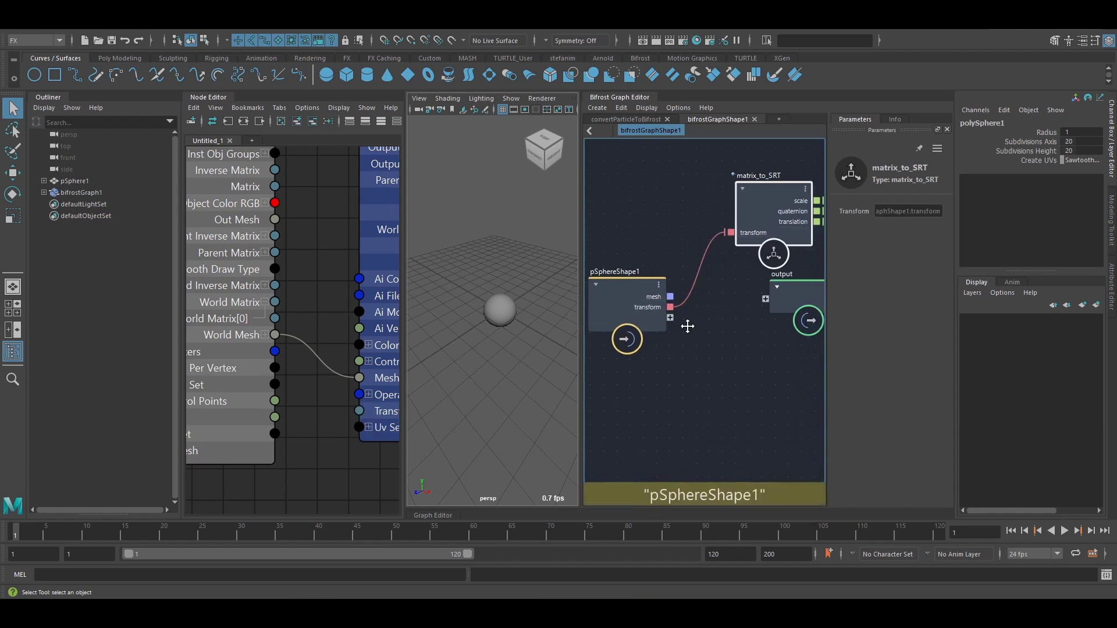
drag(749, 209, 710, 371)
Rename the transform port on the pSphereShape1 input node to sphere_matrix
right_click(644, 309)
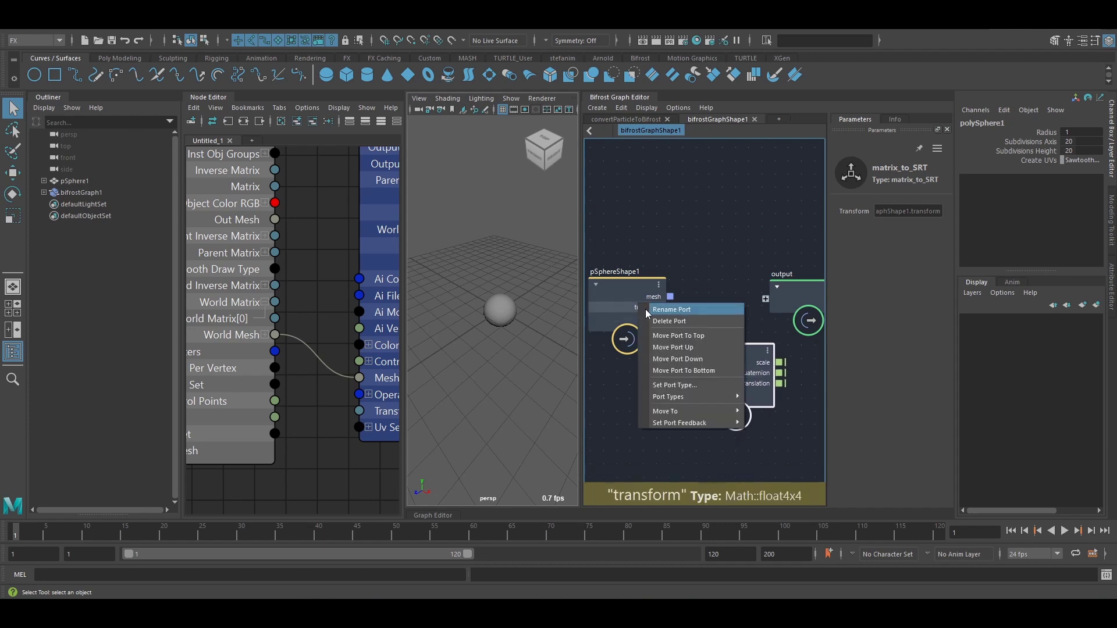
click(647, 310)
text(sp)
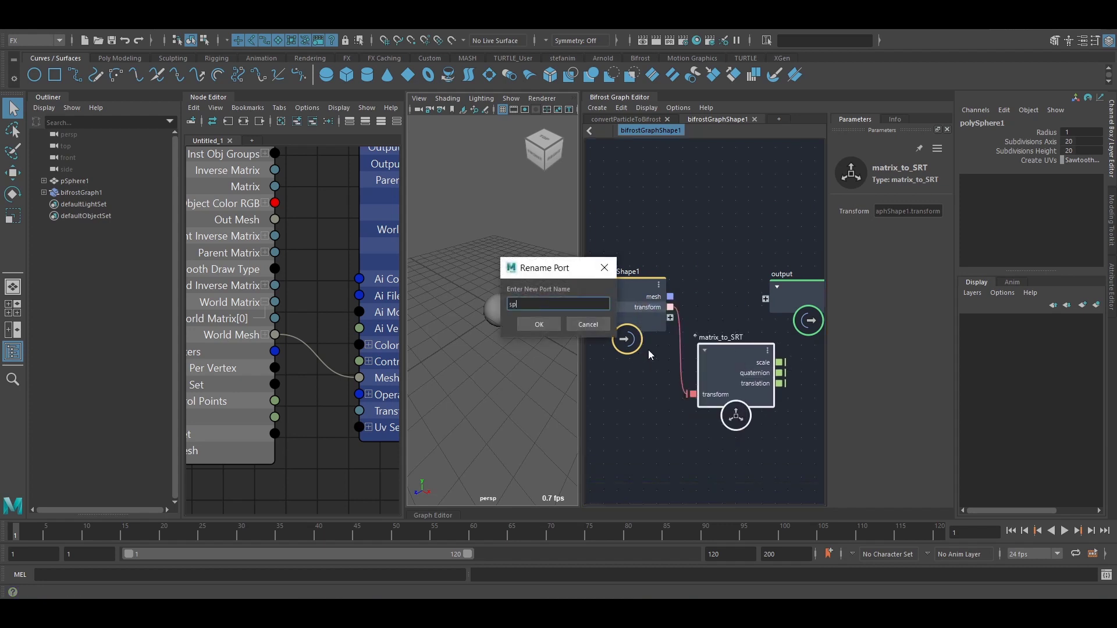
text(here_matrix)
key(Return)
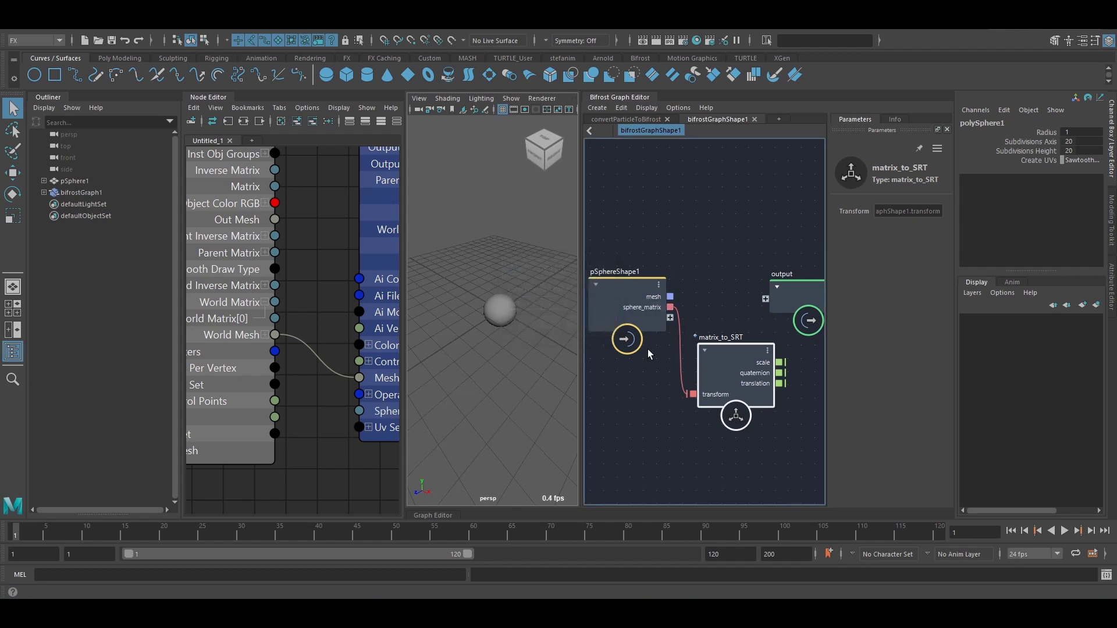
Locate the Sphere Matrix attribute on bifrostGraphShape1 in the Node Editor
alt+middle_drag(224, 357, 277, 386)
scroll(355, 236, down, 5)
alt+middle_drag(359, 235, 217, 153)
scroll(296, 266, up, 6)
click(316, 394)
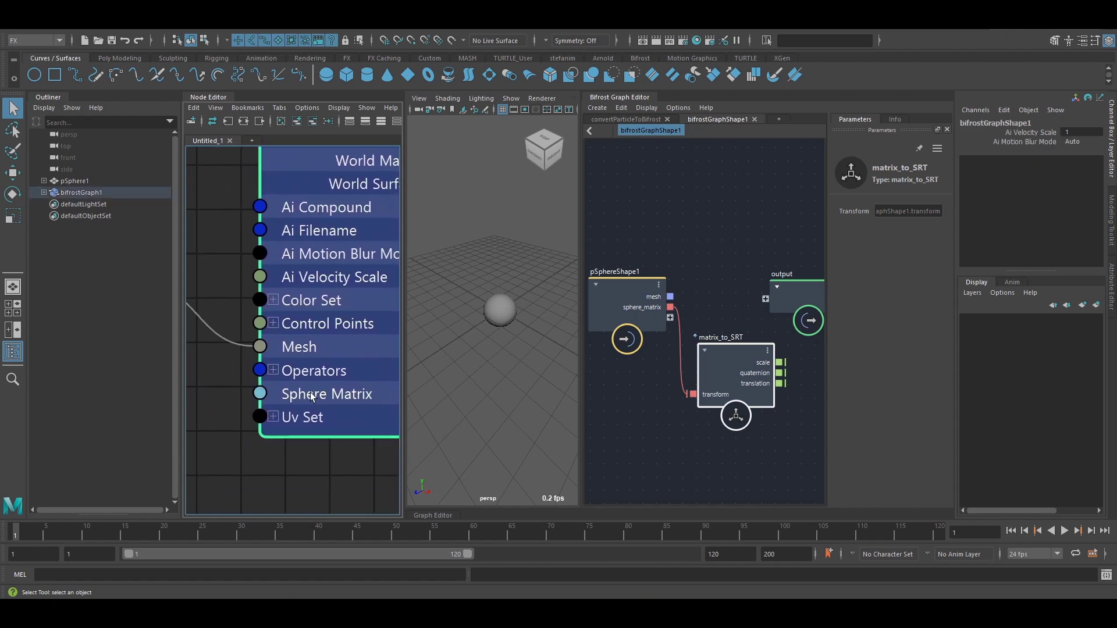
Connect the World Matrix output of pSphereShape1 to the Sphere Matrix input of bifrostGraphShape1 in the Node Editor
scroll(312, 314, down, 2)
alt+middle_drag(240, 361, 330, 281)
scroll(329, 281, down, 1)
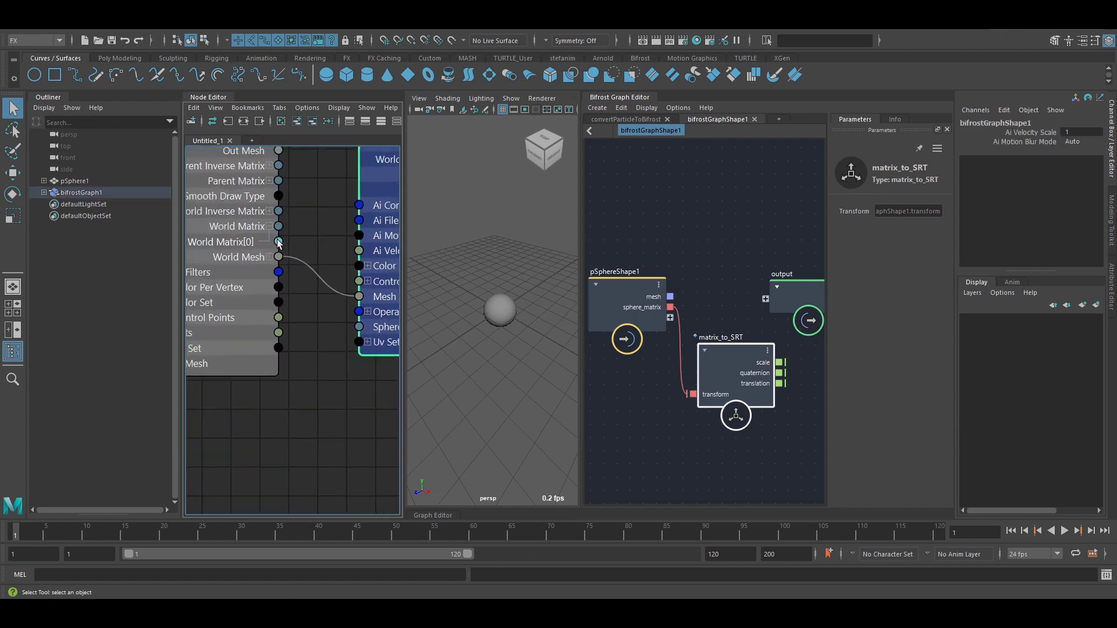
drag(301, 308, 360, 329)
middle_drag(330, 376, 238, 373)
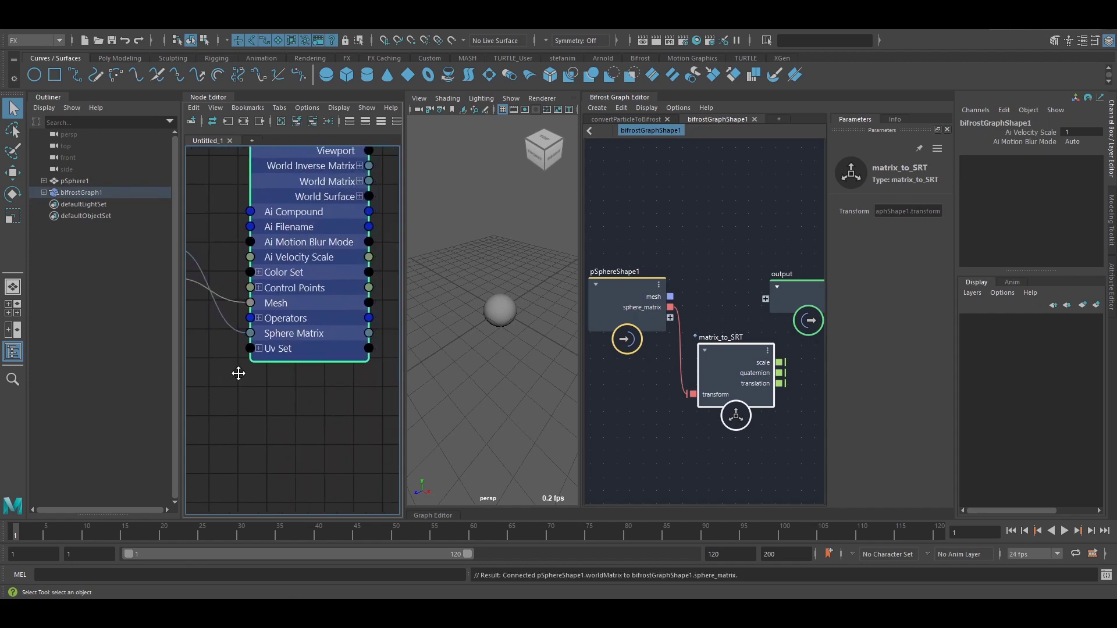
scroll(291, 438, down, 4)
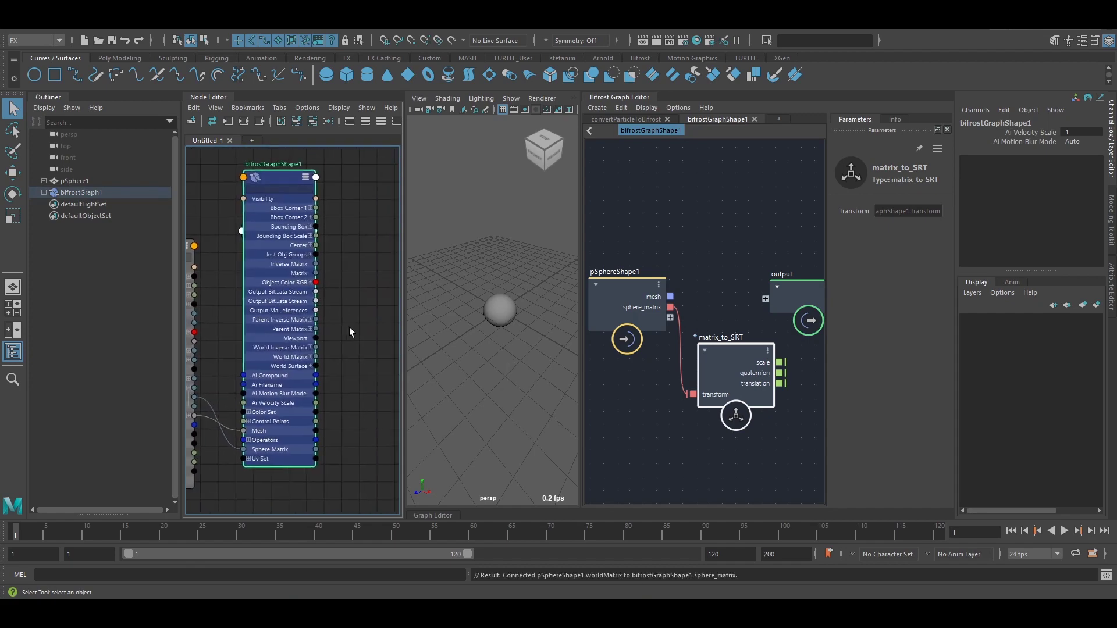
Collapse the Node Editor and switch the perspective viewport to wireframe with a closer view of the sphere
alt+middle_drag(745, 364, 704, 351)
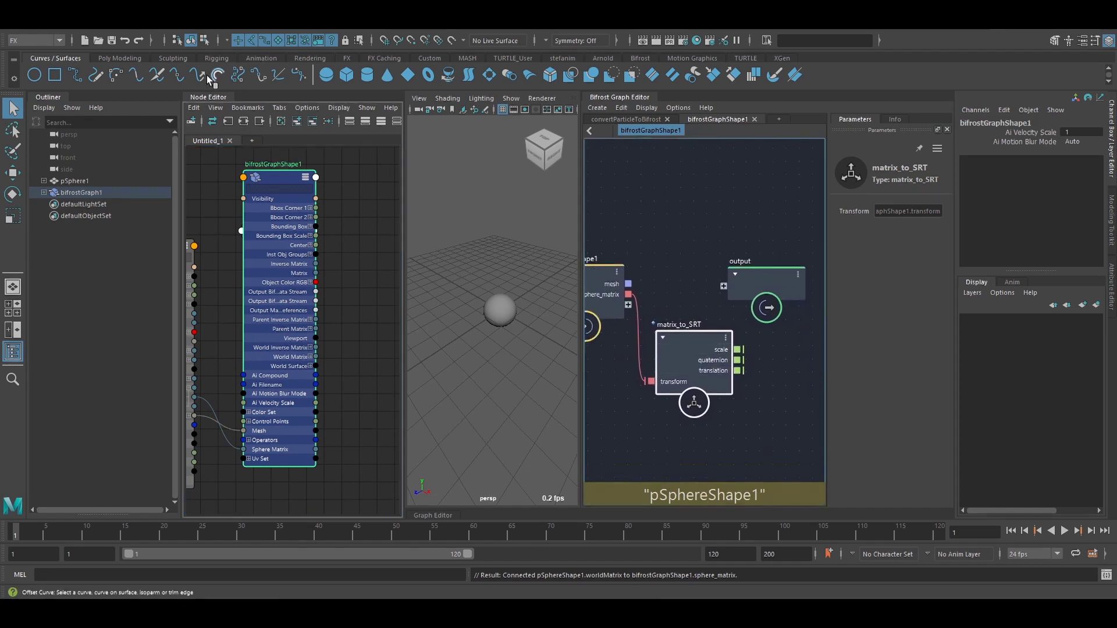
click(208, 96)
alt+middle_drag(353, 274, 353, 262)
alt+right_drag(353, 262, 352, 261)
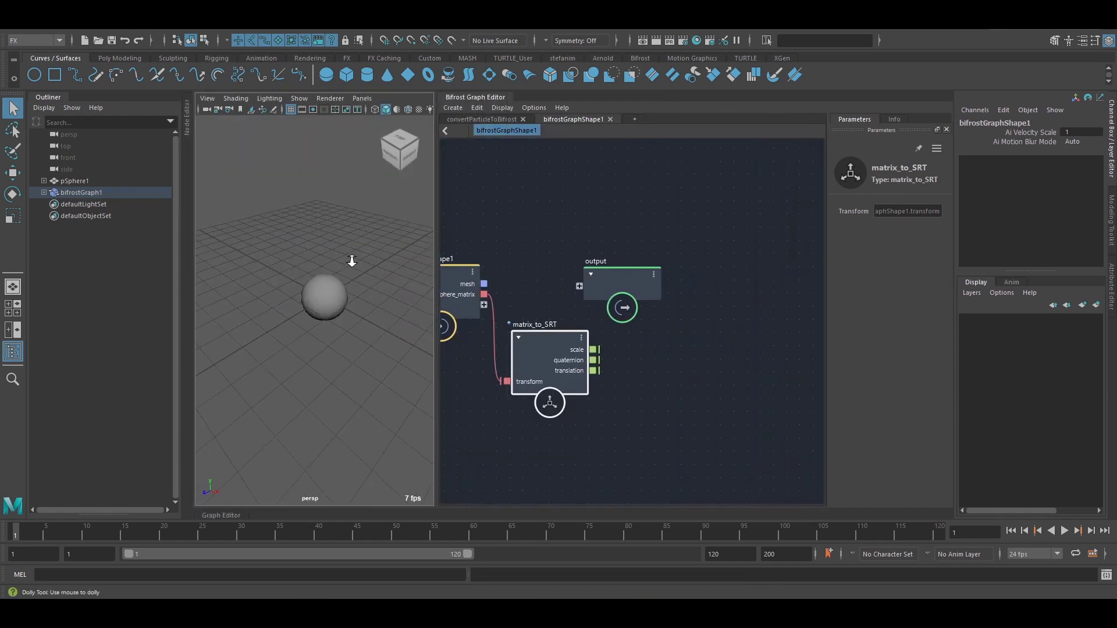
scroll(352, 260, up, 2)
key(4)
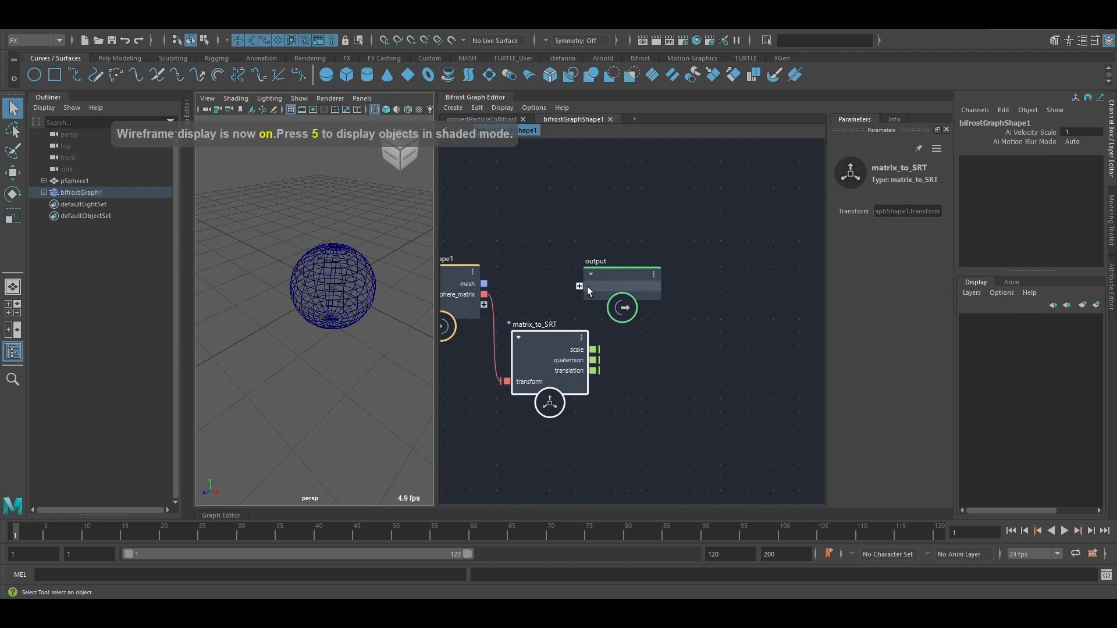
Add a construct_points node to the Bifrost graph
key(Tab)
text(const)
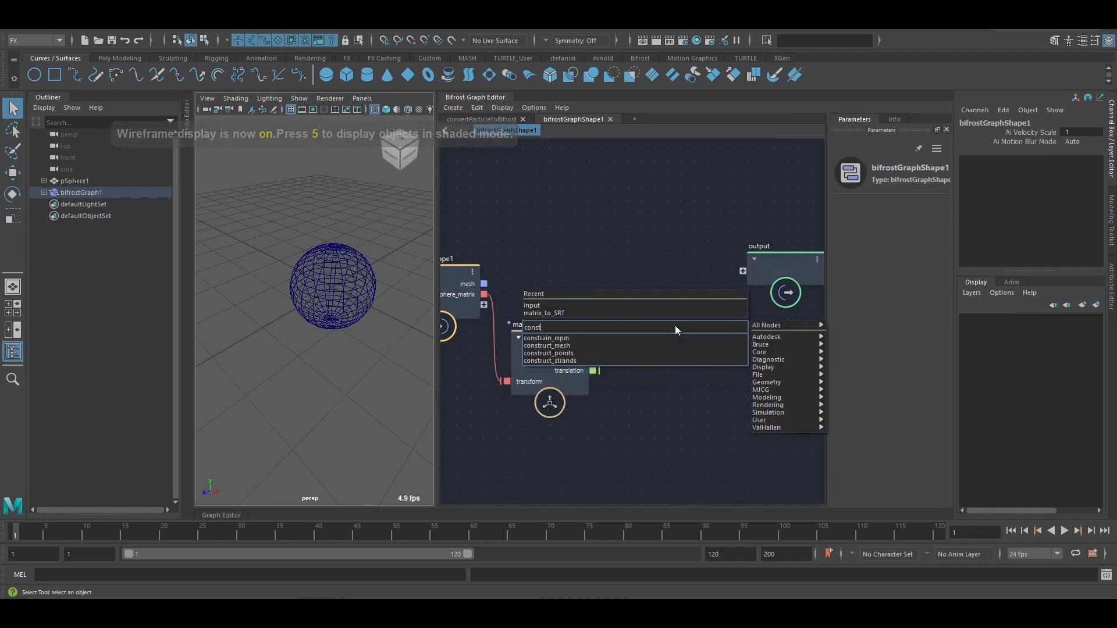
key(Down)
key(Down)
key(Down)
key(Return)
Add a point_scope node and place it on the output side of construct_points
key(Tab)
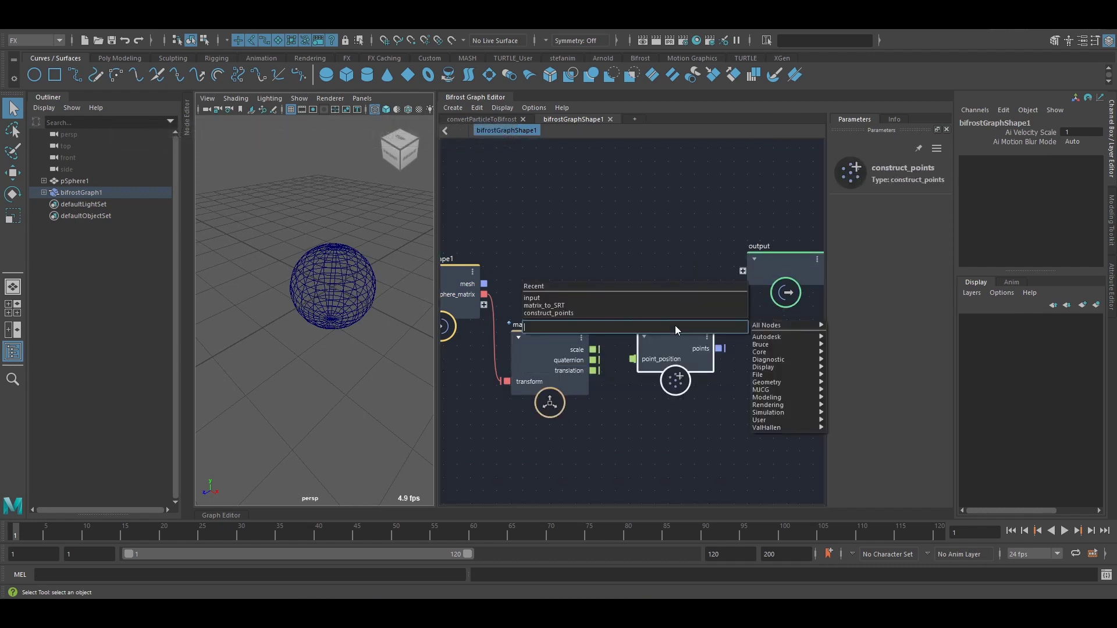
text(point_s)
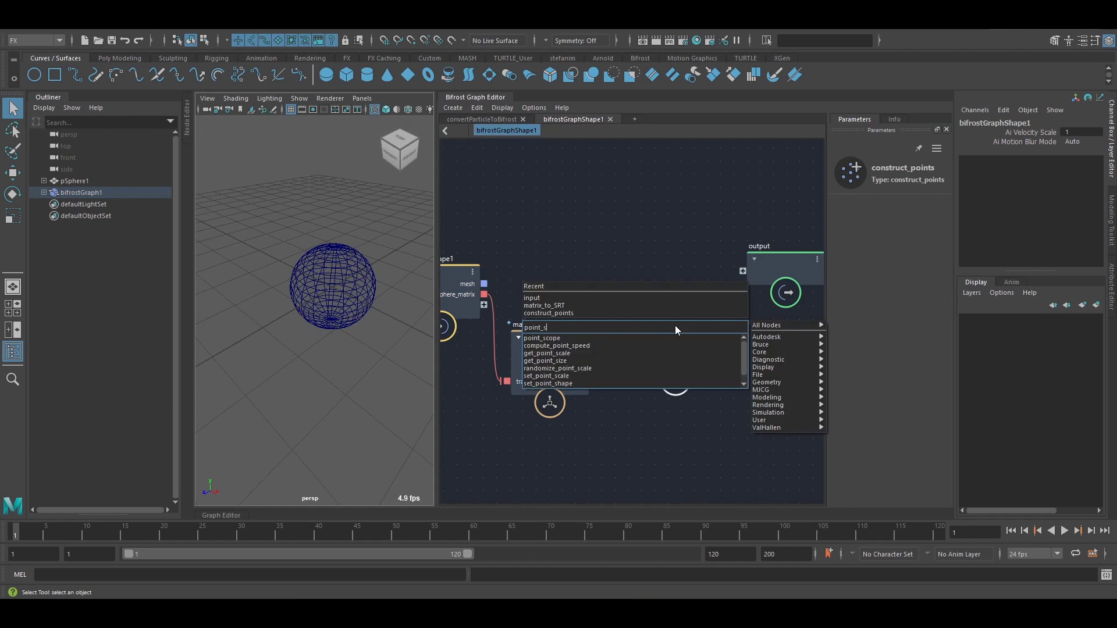
key(Down)
key(Return)
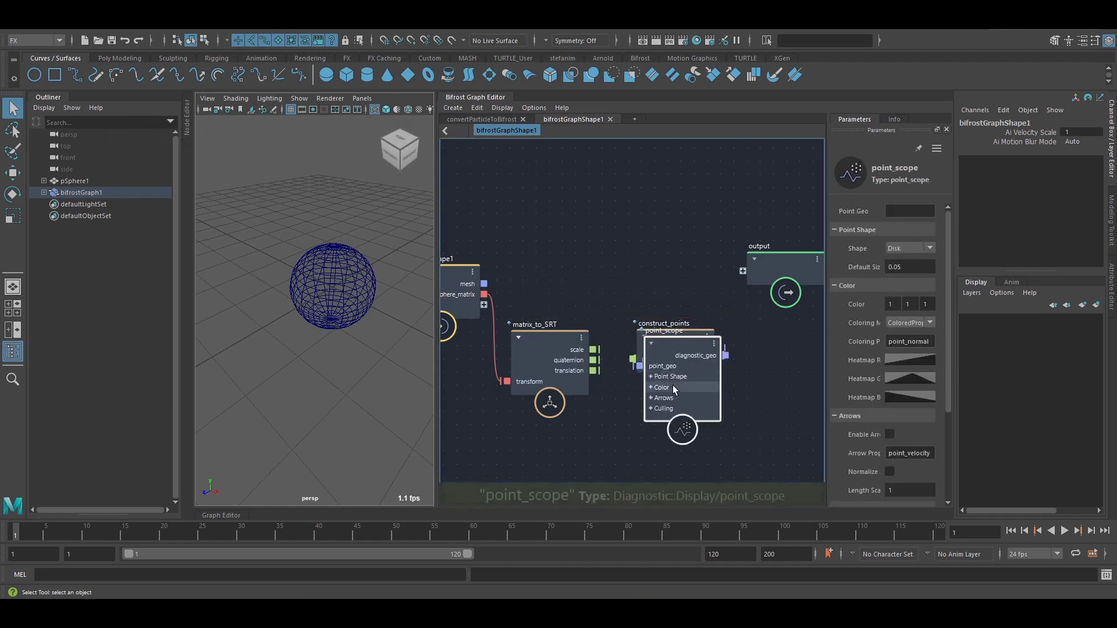
drag(673, 385, 739, 373)
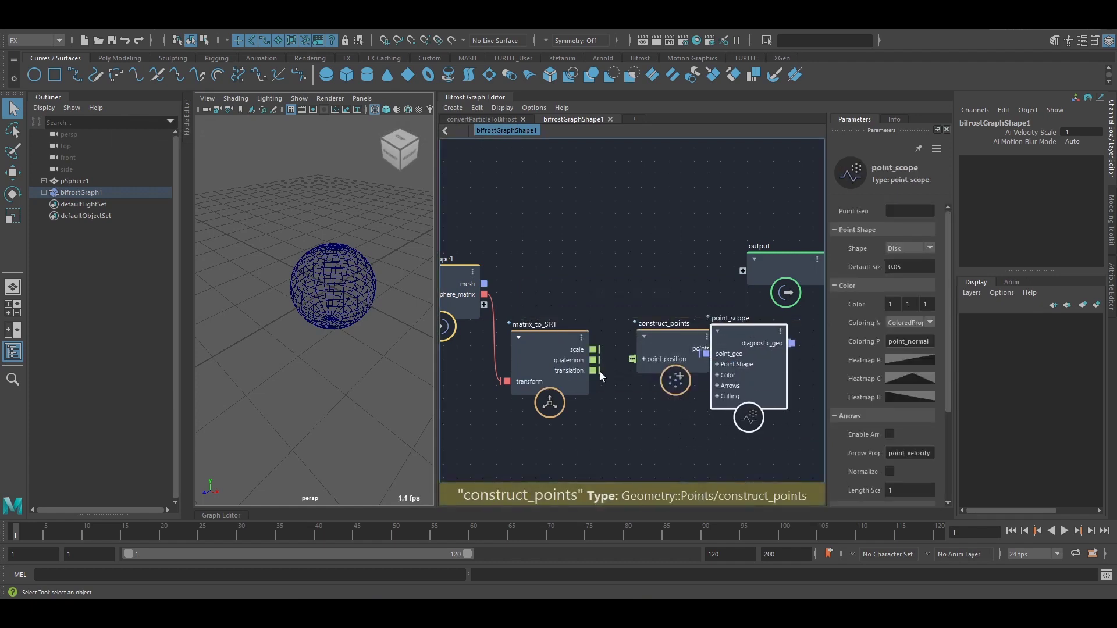
Wire matrix_to_SRT's translation through construct_points and point_scope, ending in a diagnostic_geo port on the output node
drag(598, 370, 710, 306)
click(706, 287)
drag(707, 223, 706, 224)
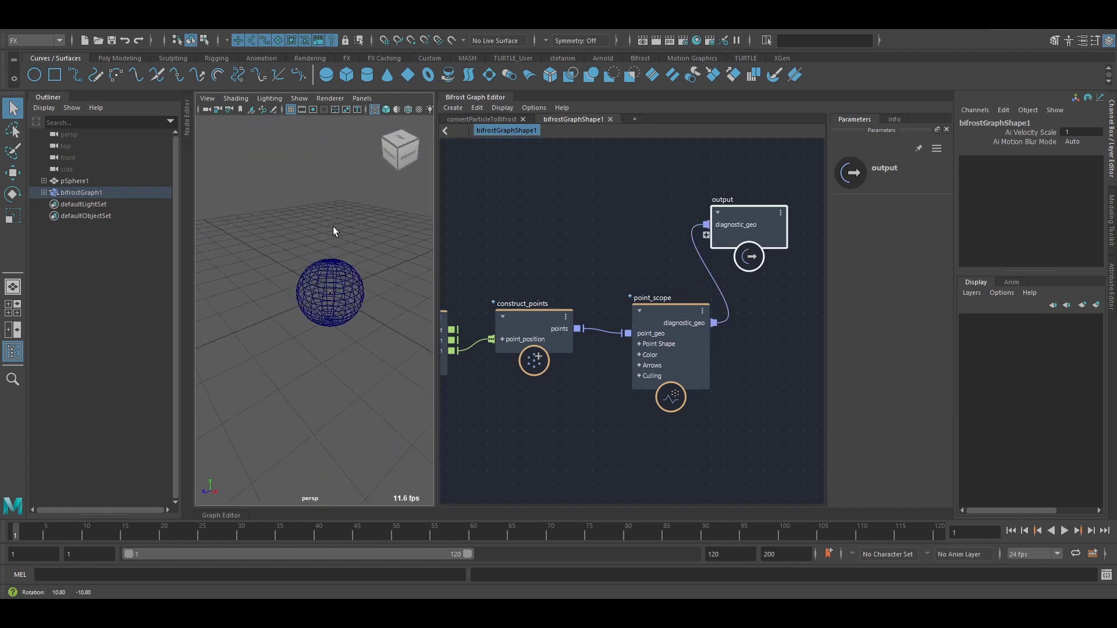
Move pSphere1 to about X -1.86, Y 3.92, Z -0.51, and deselect it
click(334, 269)
key(w)
drag(333, 269, 298, 243)
scroll(300, 243, up, 5)
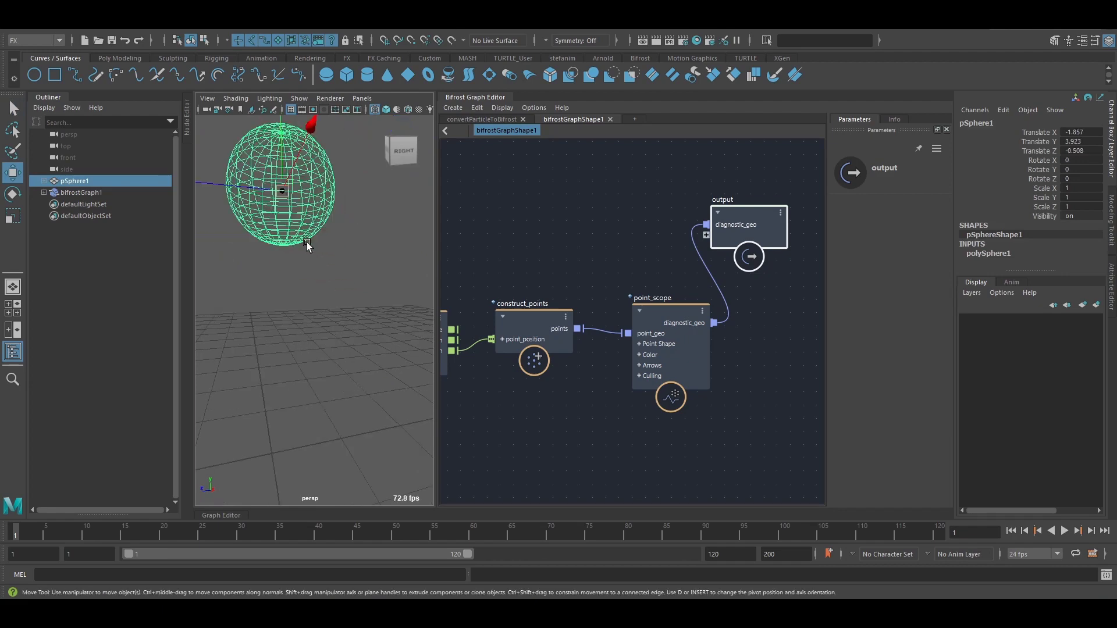
alt+middle_drag(308, 245, 320, 388)
scroll(289, 388, down, 3)
click(289, 387)
key(q)
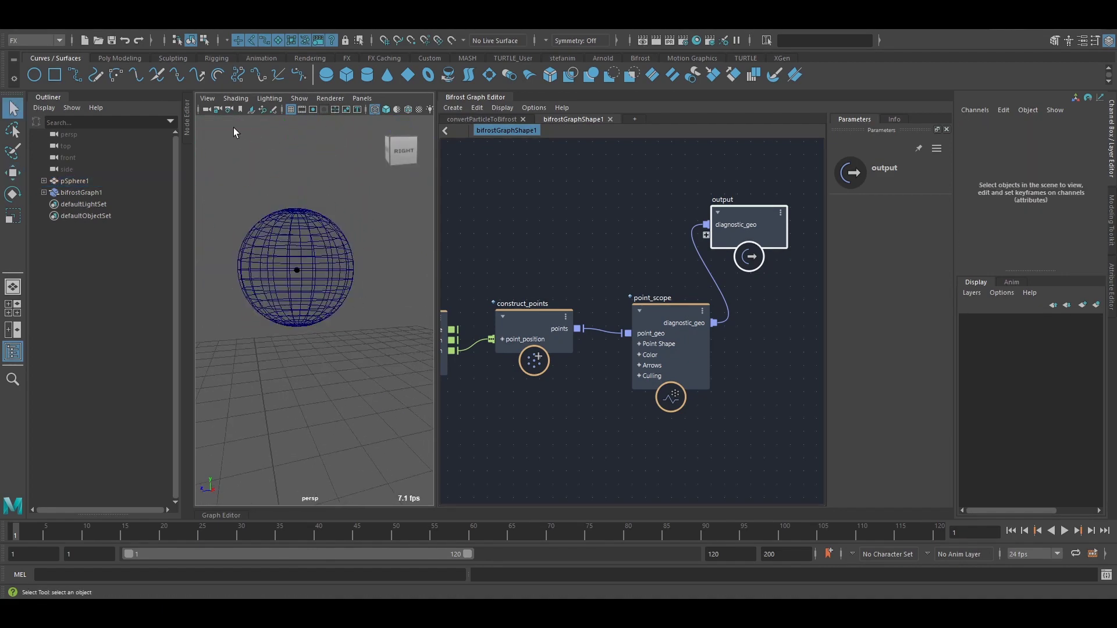
Reopen the Node Editor to review the sphere connections, place the pSphereShape1 input node beside matrix_to_SRT, and collapse the editor again
click(184, 124)
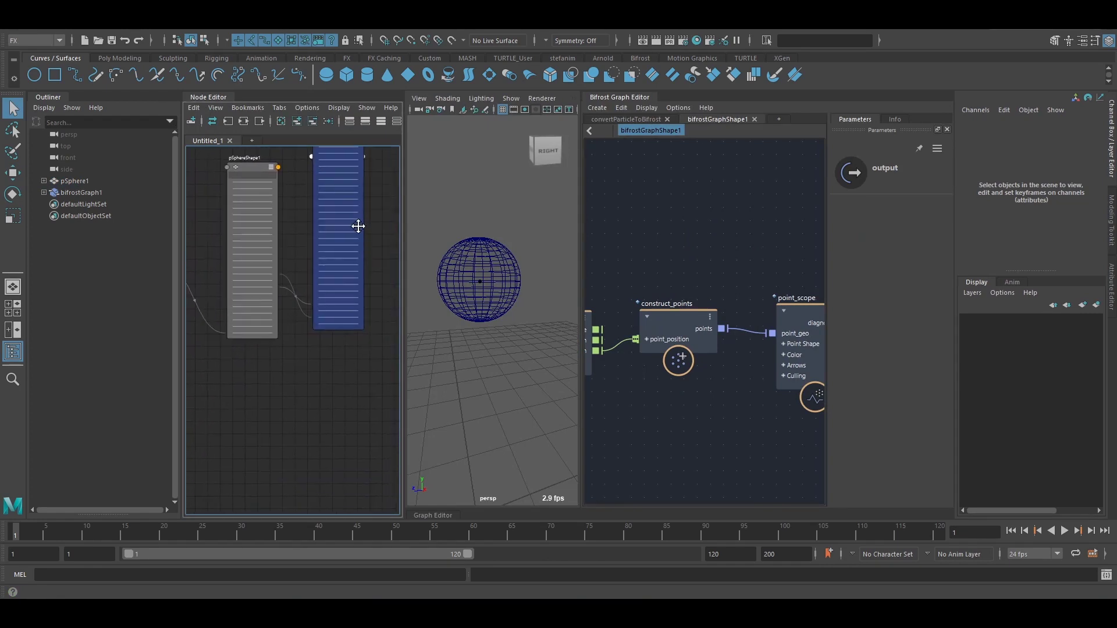
alt+middle_drag(362, 276, 354, 274)
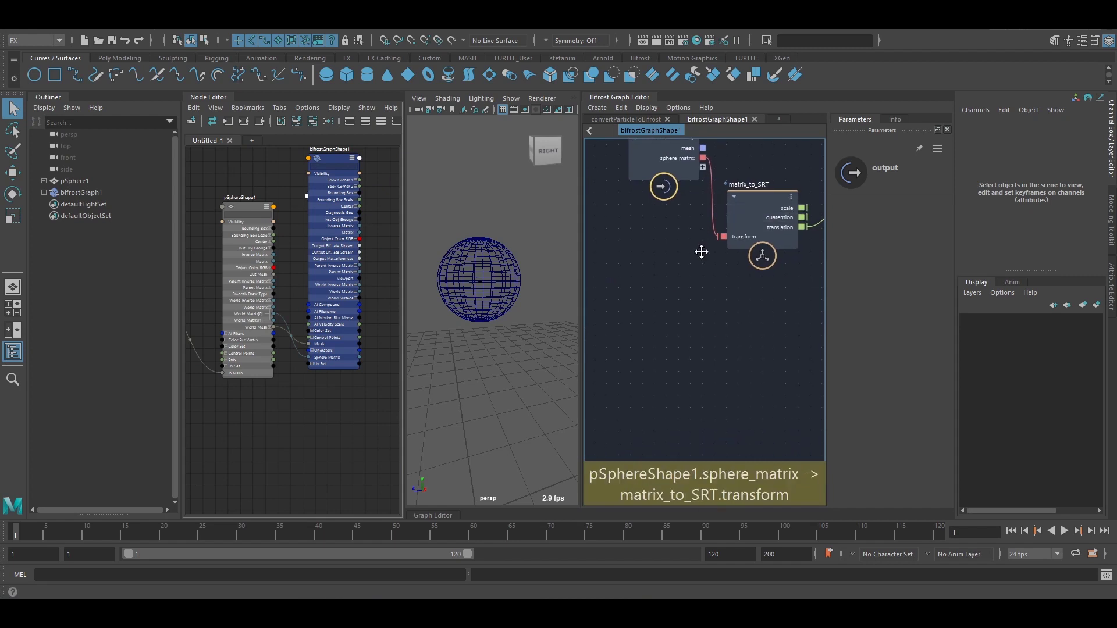
drag(666, 195, 639, 287)
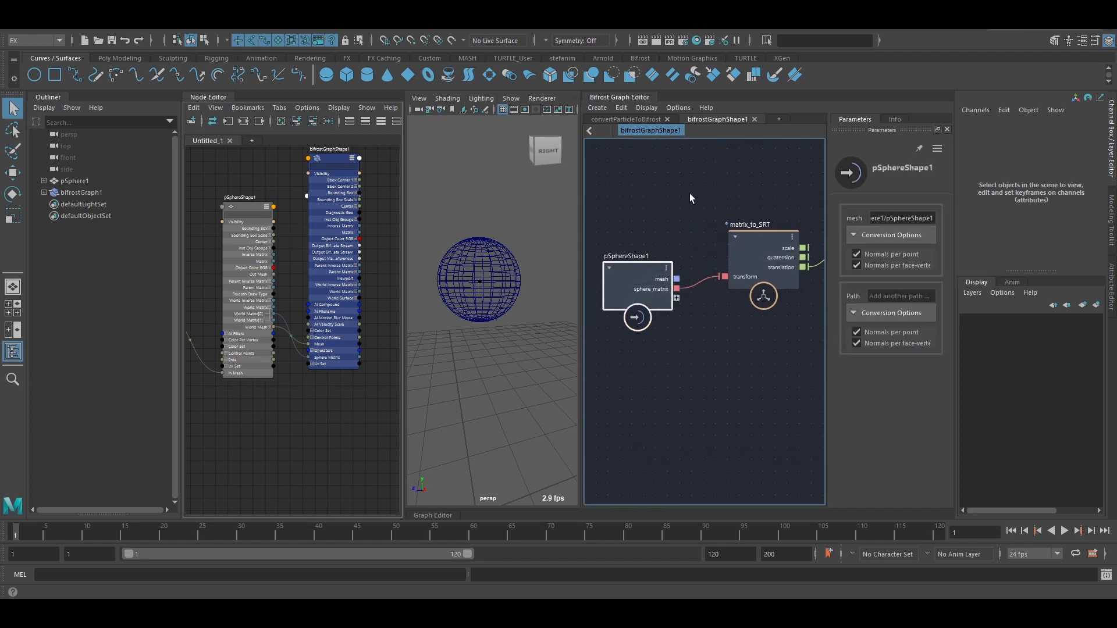
middle_drag(691, 200, 666, 229)
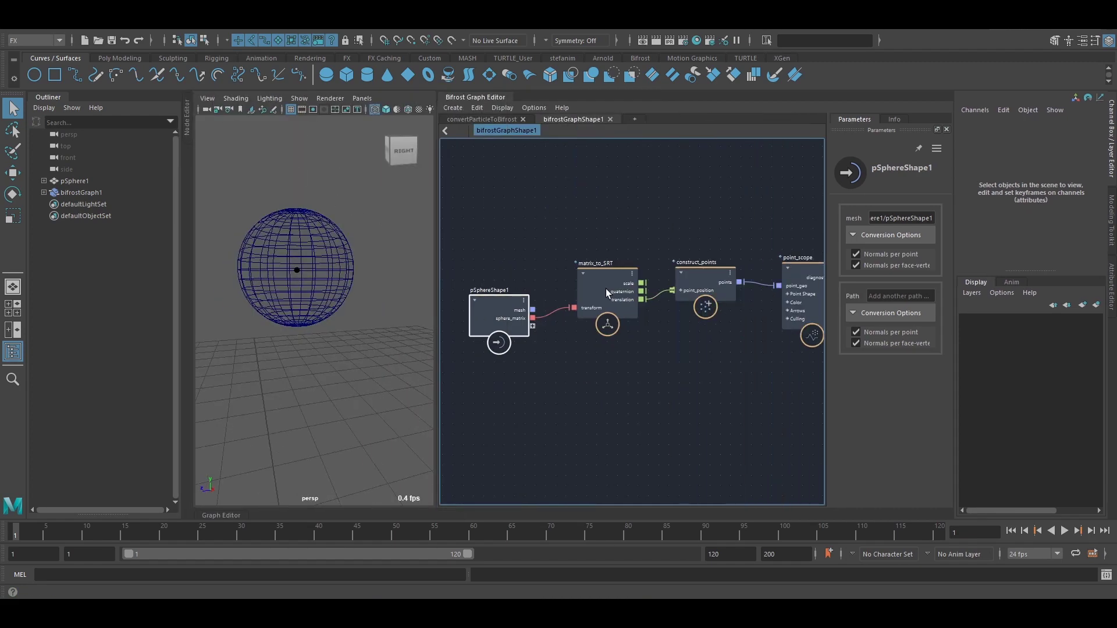
Delete the diagnostic_geo port from the output node and remove the matrix_to_SRT, construct_points and point_scope nodes
middle_drag(604, 289, 581, 269)
drag(773, 394, 774, 394)
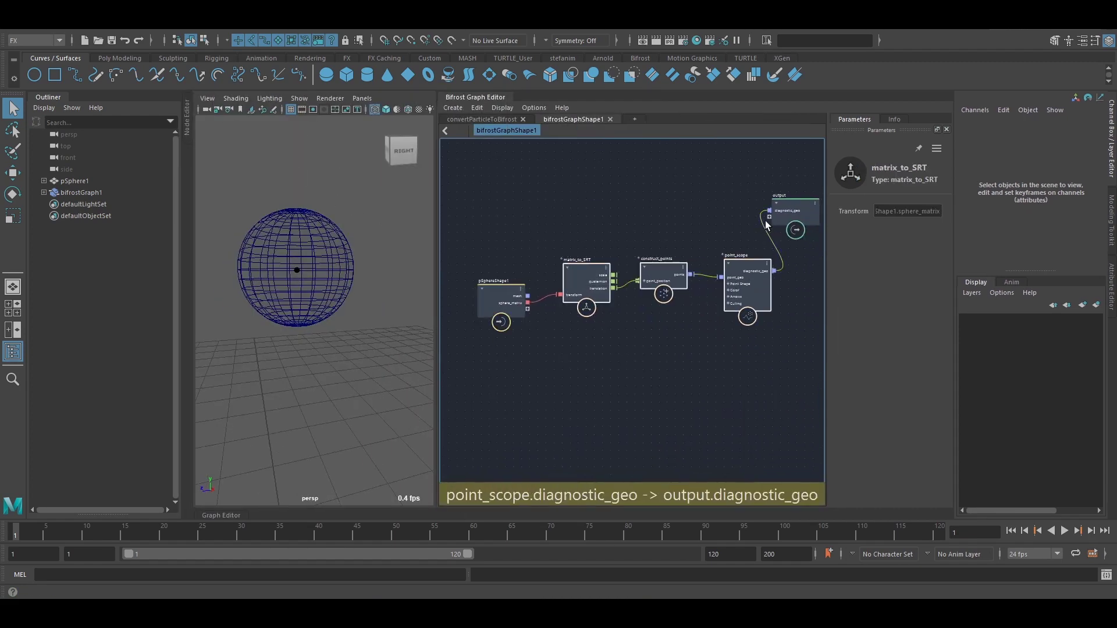
middle_drag(756, 227, 681, 255)
drag(715, 248, 767, 271)
right_click(755, 263)
right_click(755, 264)
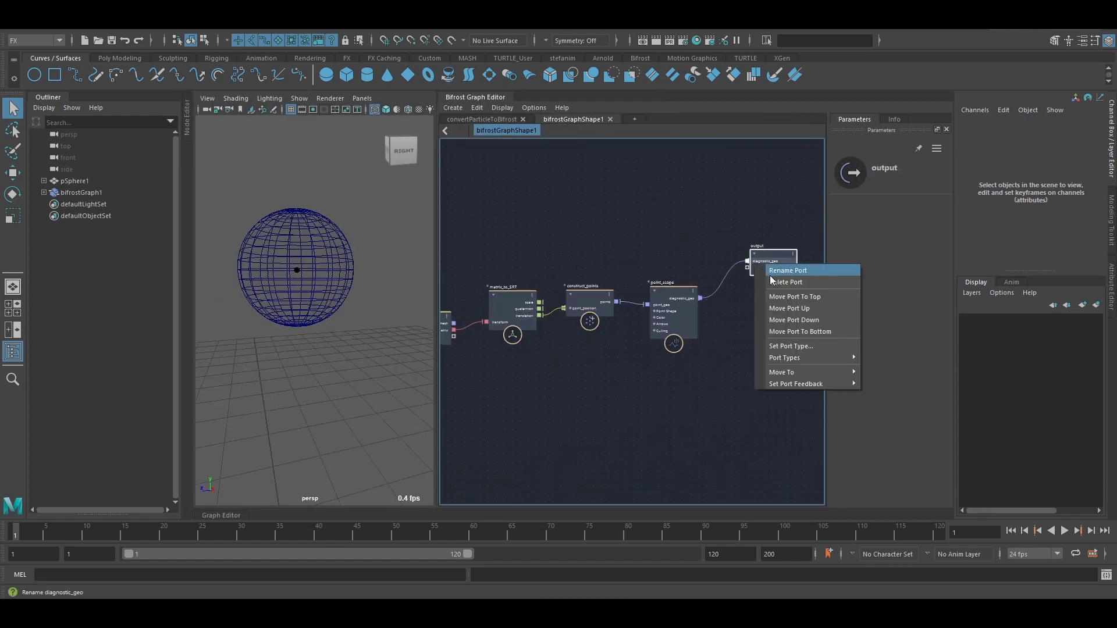
click(771, 272)
drag(519, 243, 729, 399)
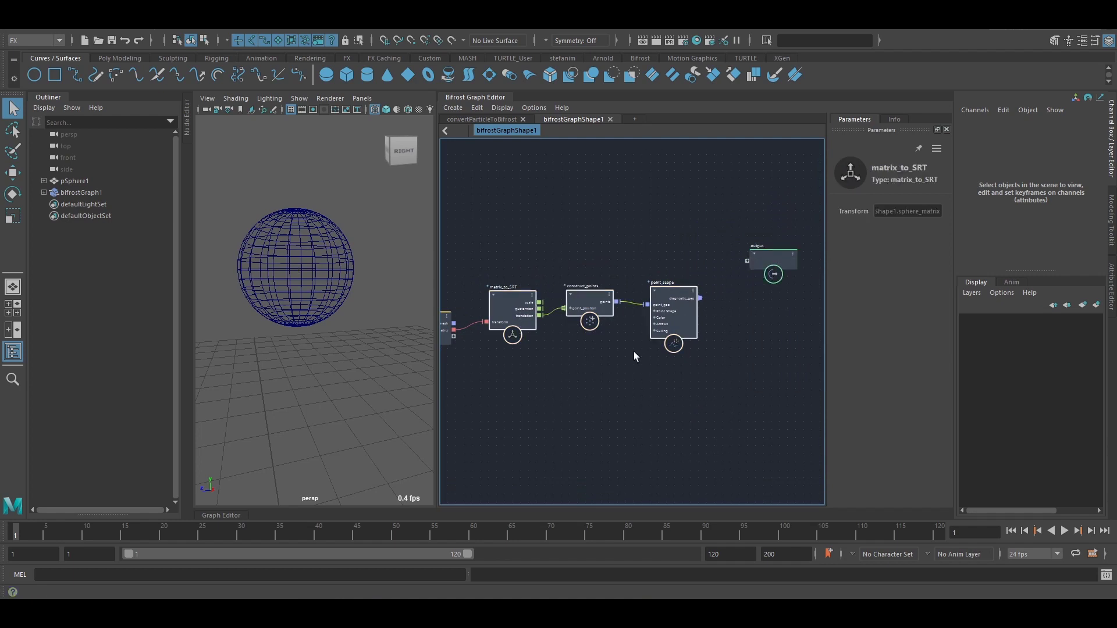
key(Delete)
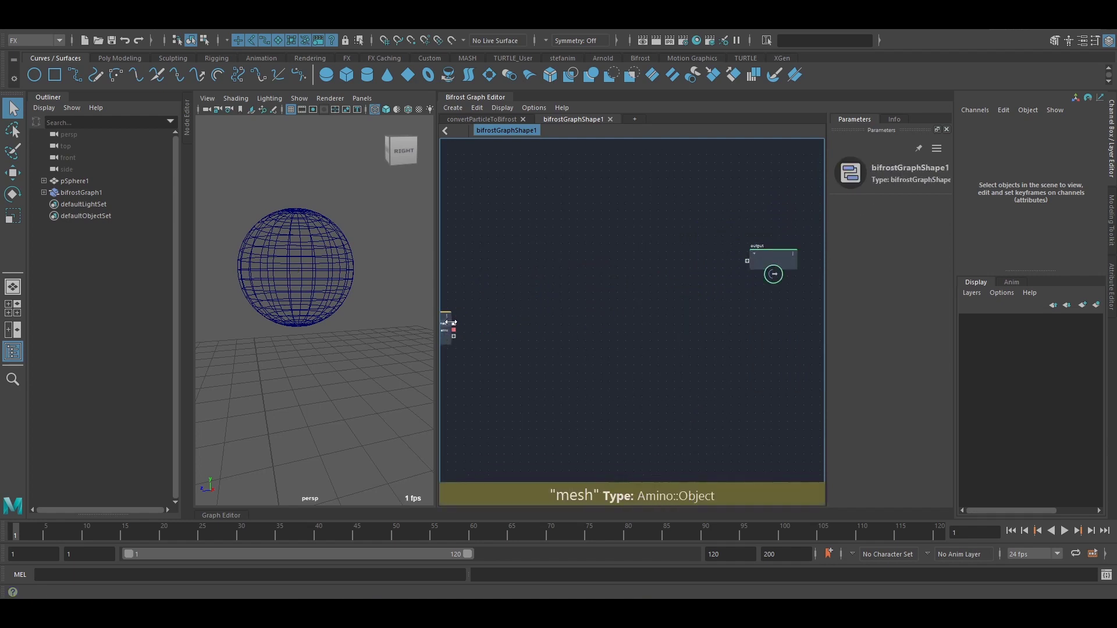
Place the output node closer to pSphereShape1 and connect pSphereShape1's mesh port to a new port on it
drag(748, 251, 568, 320)
alt+middle_drag(537, 326, 628, 323)
alt+drag(349, 274, 357, 290)
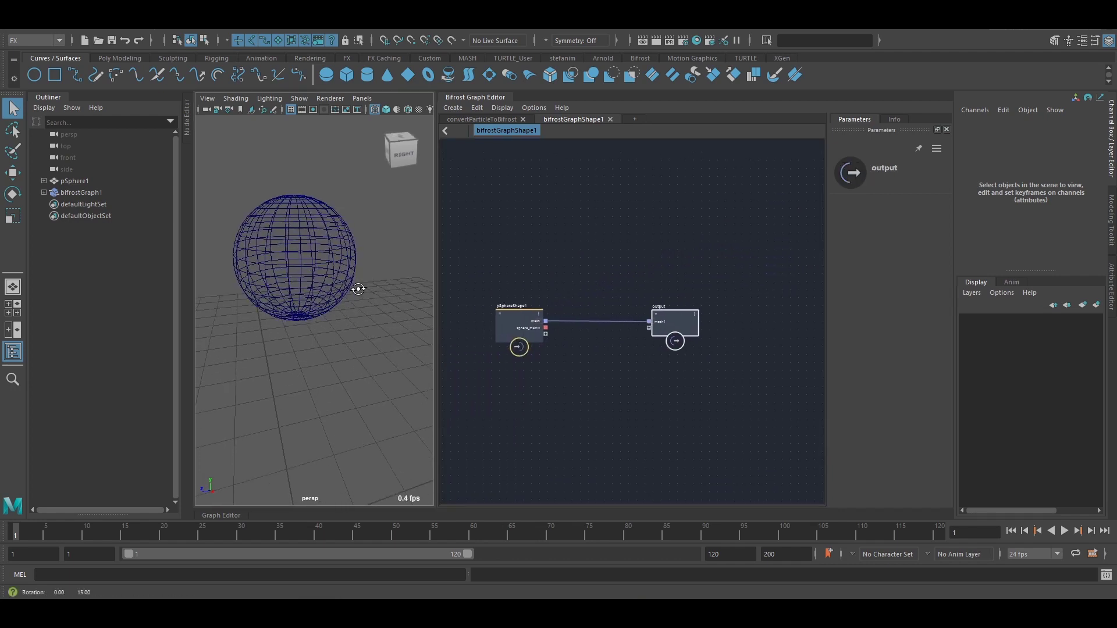
Hide pSphere1 and display the Bifrost sphere in textured shaded mode
click(79, 180)
key(ctrl+h)
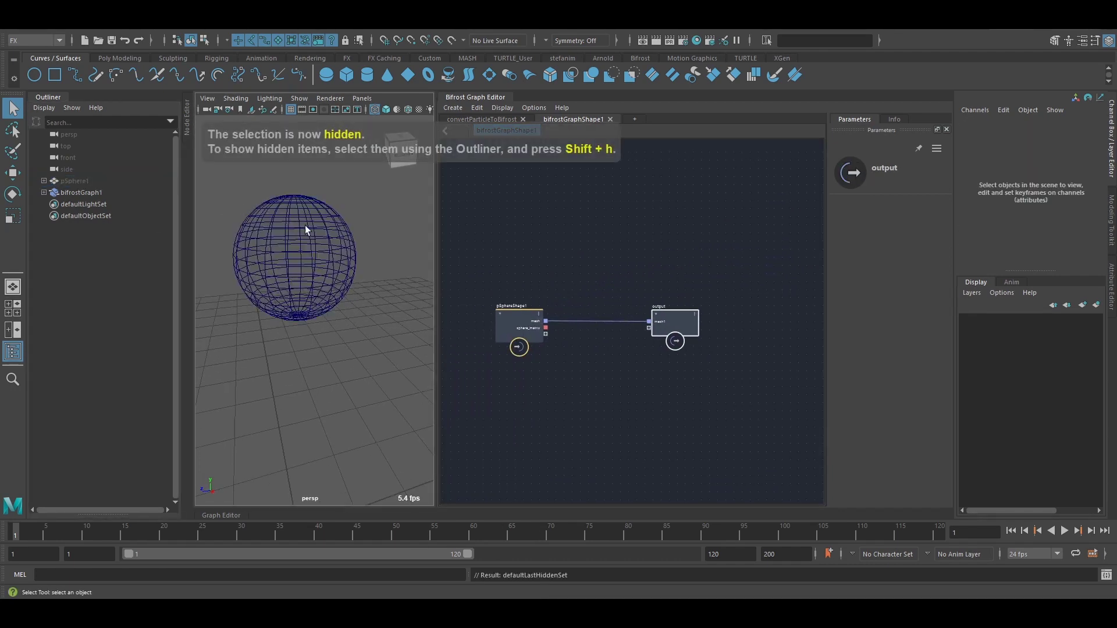
key(6)
mouse_move(324, 241)
alt+mouse_down()
mouse_move(347, 249)
mouse_move(354, 279)
alt+mouse_up()
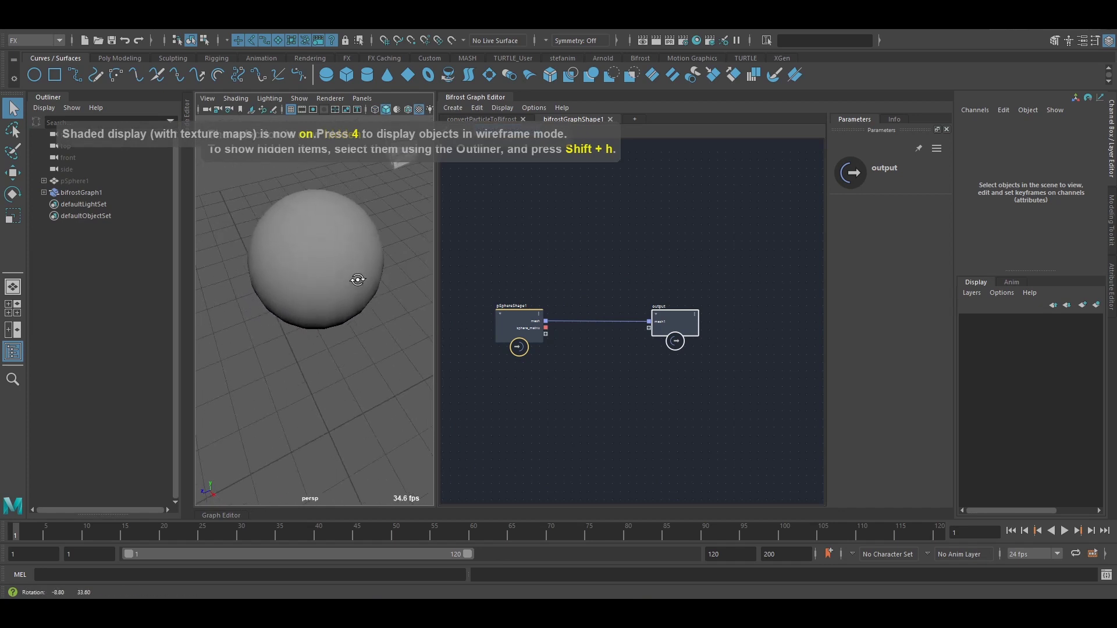
alt+middle_drag(342, 262, 353, 283)
mouse_move(354, 283)
alt+right_down()
mouse_move(384, 294)
mouse_move(334, 285)
alt+right_up()
alt+middle_drag(334, 285, 332, 304)
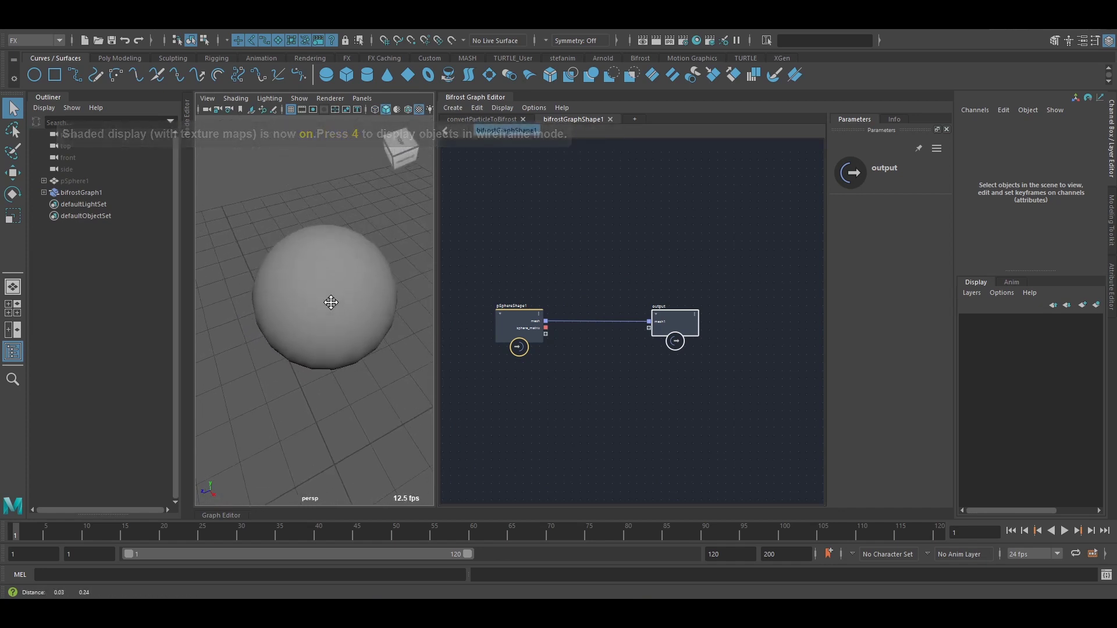
alt+drag(332, 305, 393, 289)
Move the output node farther away from pSphereShape1 to leave room between the two nodes
click(645, 272)
alt+middle_drag(664, 304, 634, 285)
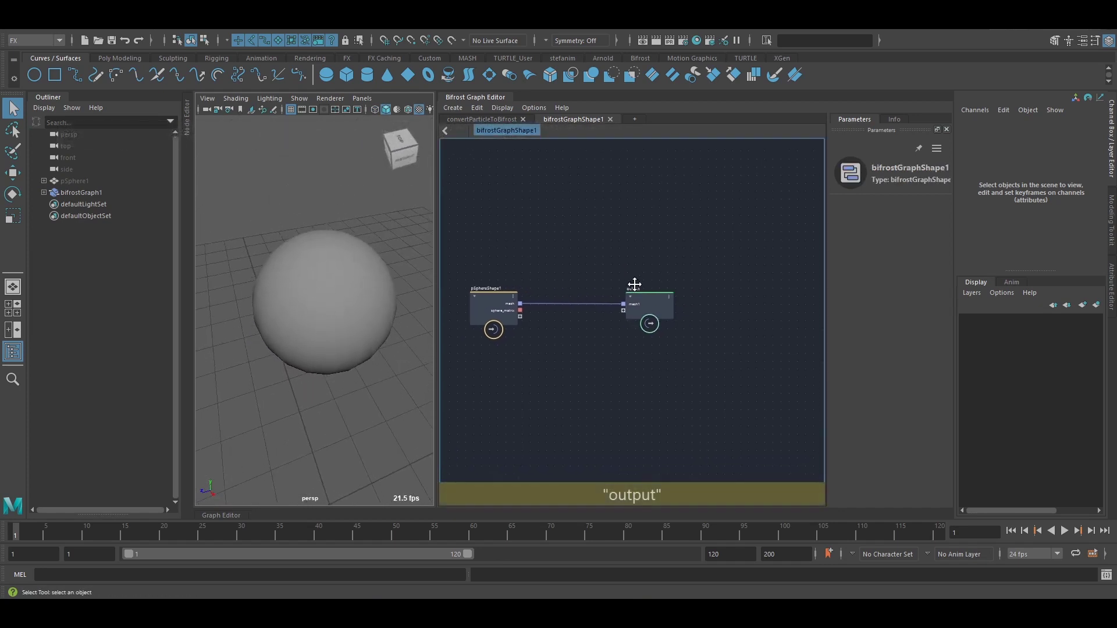
scroll(642, 291, up, 1)
alt+drag(348, 317, 357, 296)
alt+middle_drag(520, 277, 533, 252)
drag(663, 274, 753, 326)
click(706, 244)
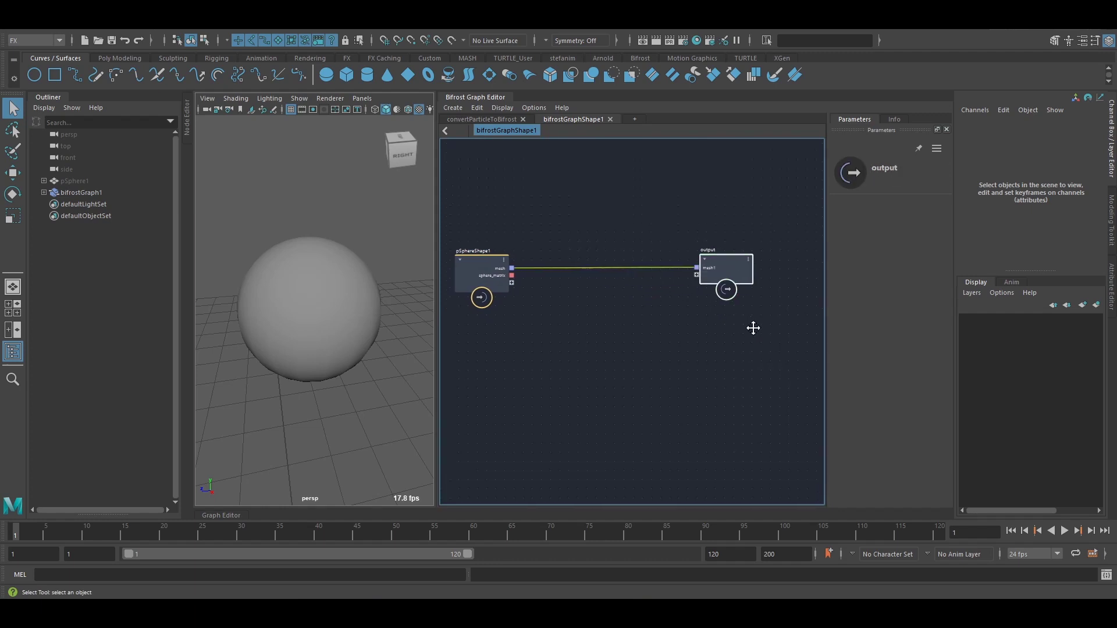
Add a second output node to the graph below the existing connection
key(Tab)
text(output)
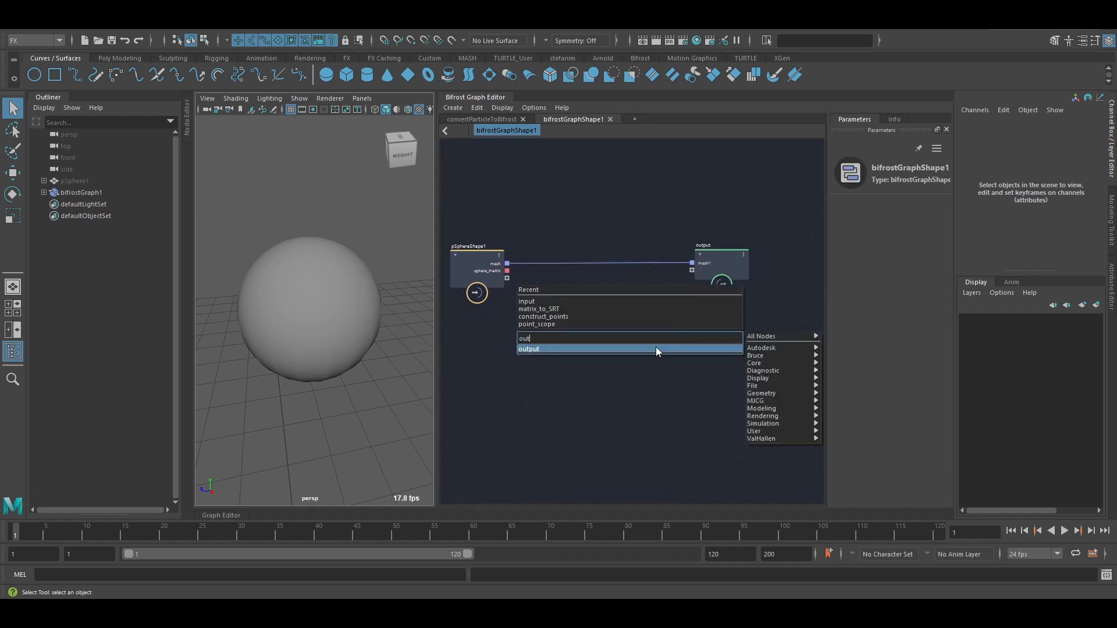
click(655, 347)
click(630, 254)
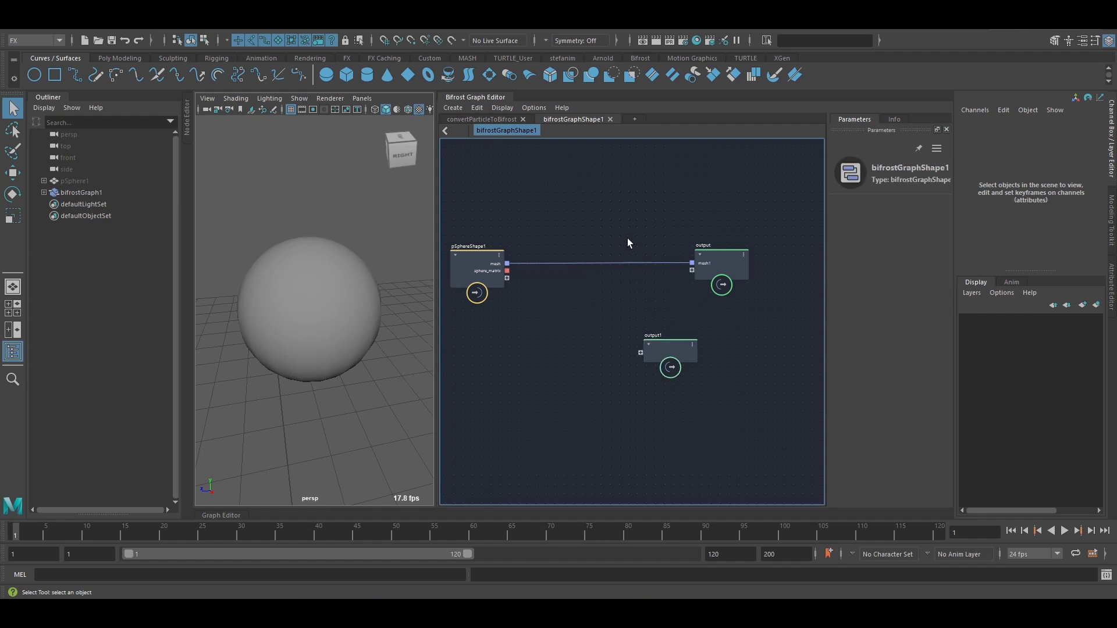
Feed pSphereShape1's mesh into a new compound node and delete the mesh1 port from the output node
drag(507, 264, 595, 234)
right_click(707, 265)
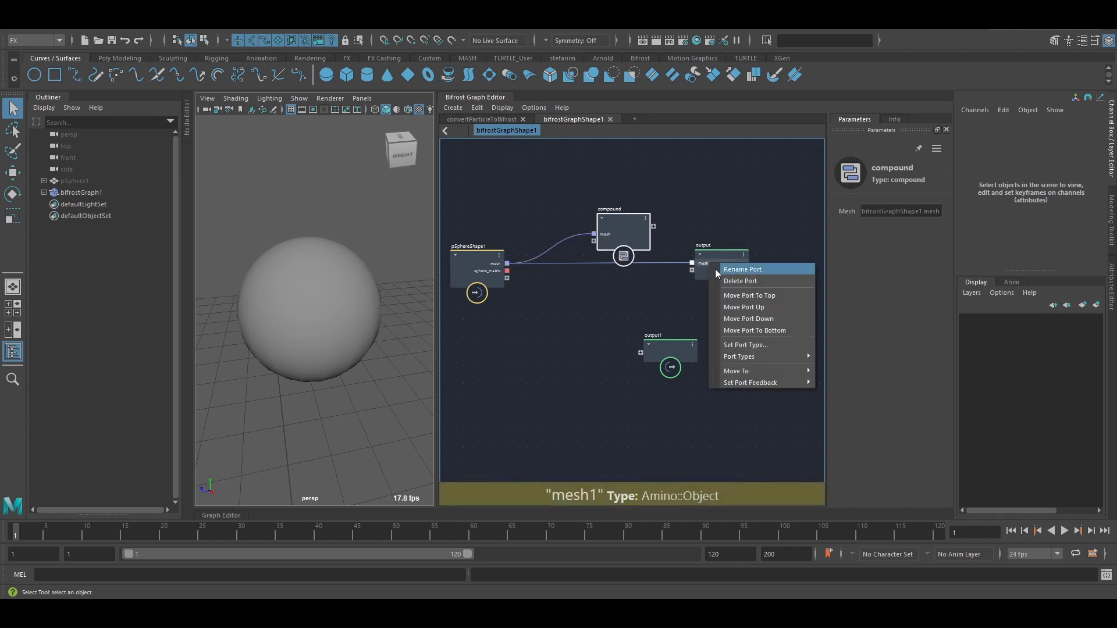
click(723, 281)
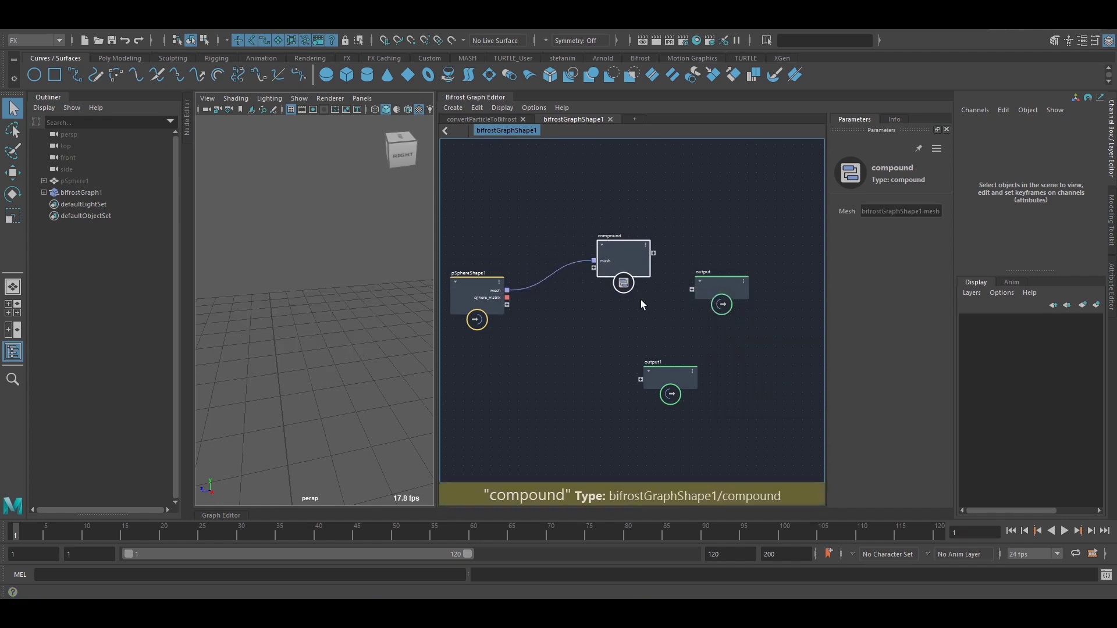
Connect the mesh input to the output node inside the compound and return to the bifrostGraphShape1 level
double_click(607, 259)
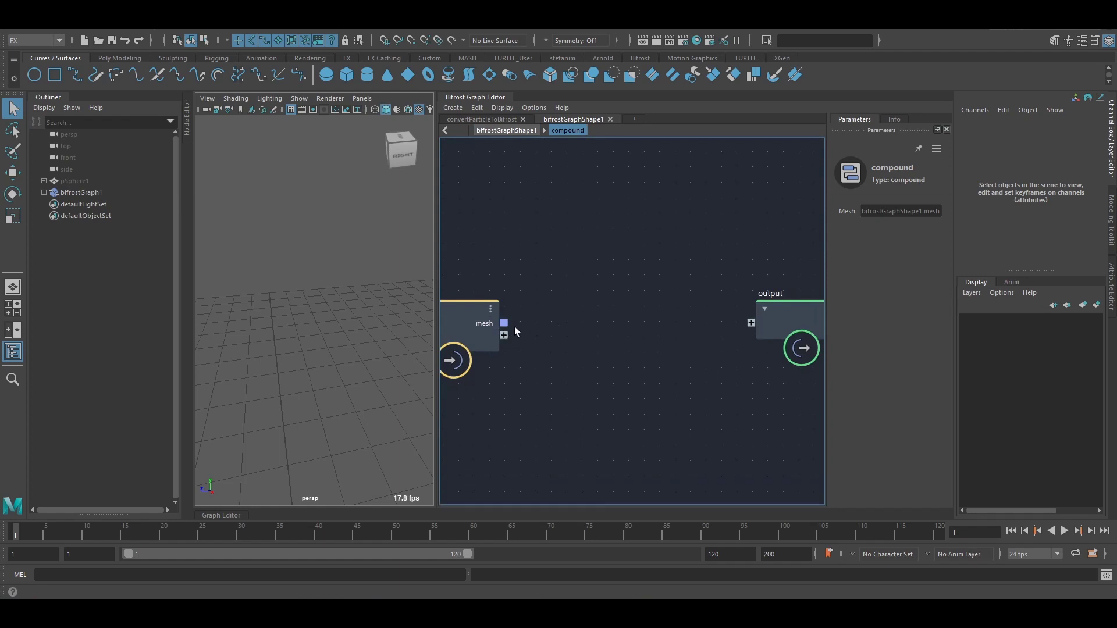
drag(758, 327, 757, 323)
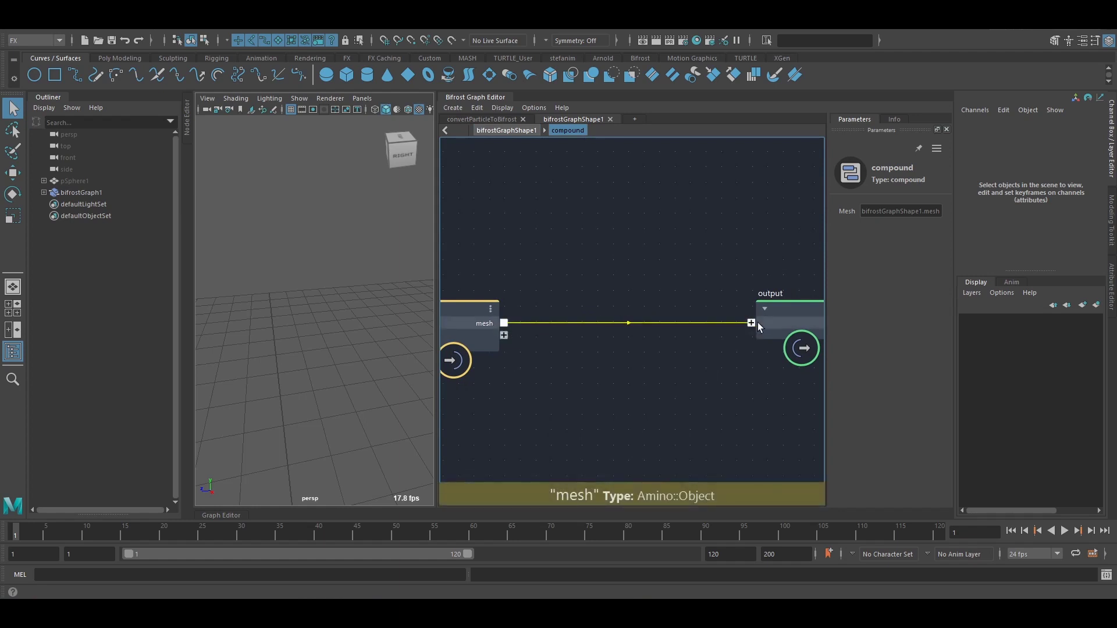
click(522, 131)
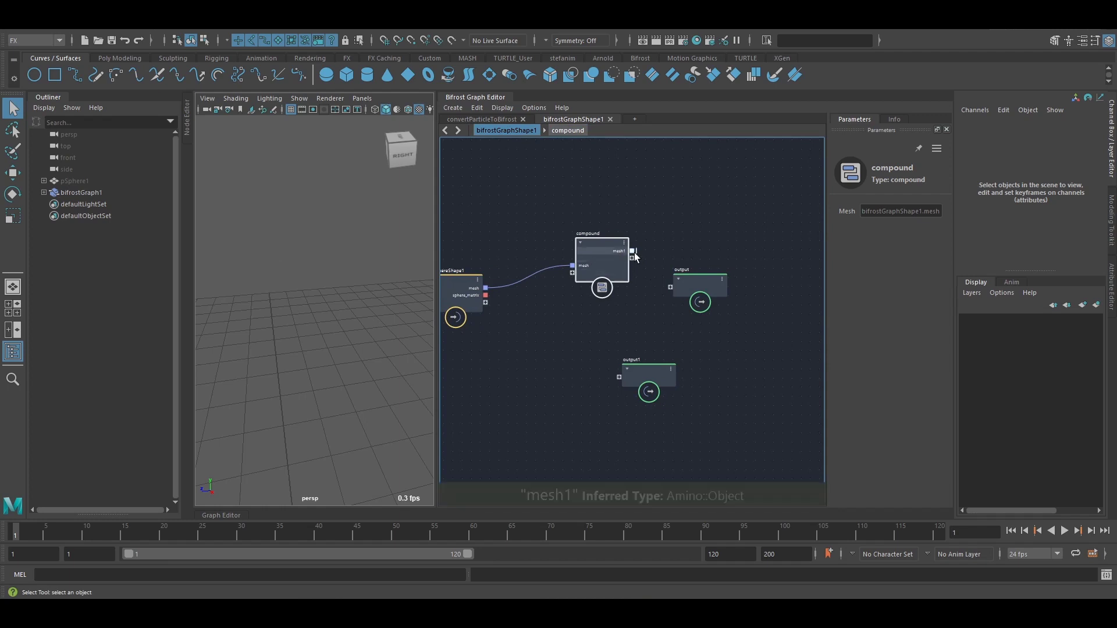
Connect the compound's mesh1 port to the output node and move the output node slightly away from the compound
drag(633, 251, 672, 286)
drag(681, 286, 715, 292)
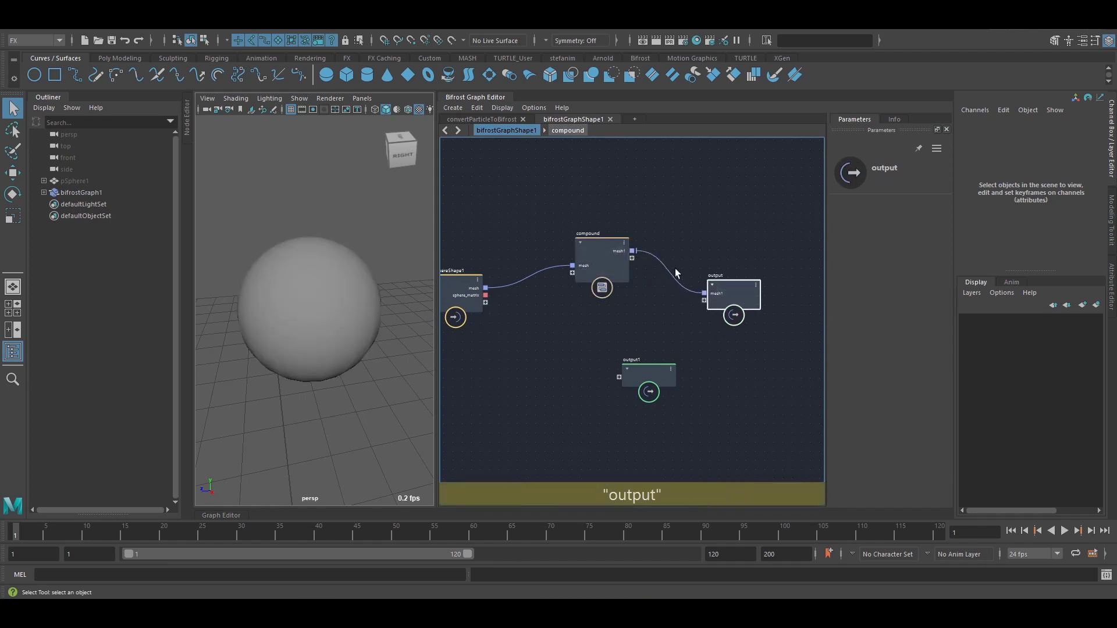
Delete the mesh1 port from the output node and the mesh1 port from the compound node
right_click(725, 293)
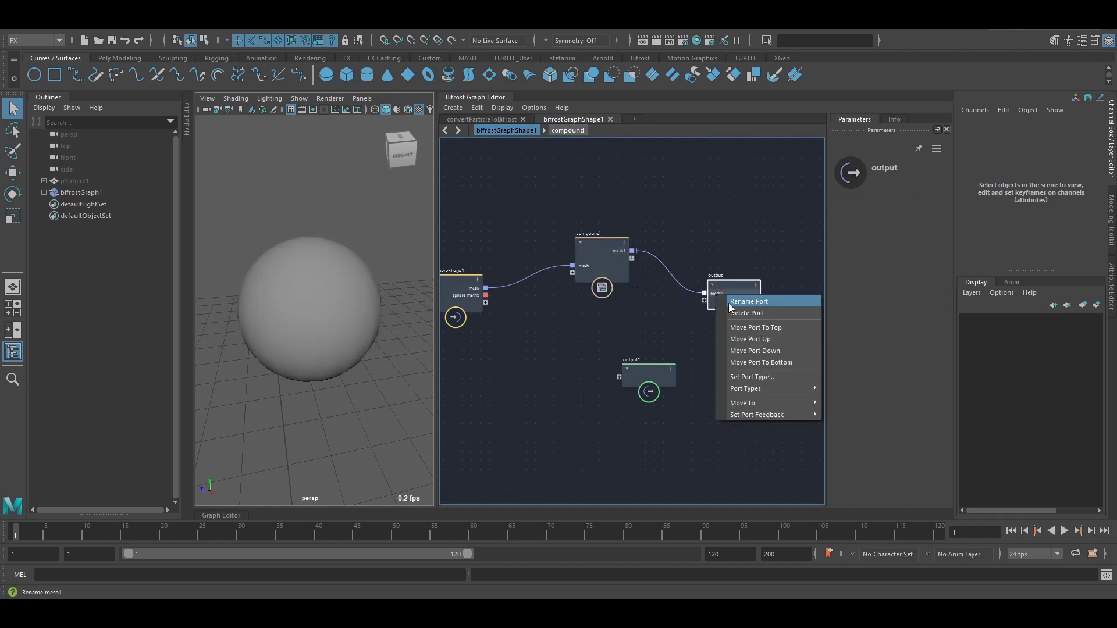
click(735, 314)
alt+middle_drag(651, 330, 670, 335)
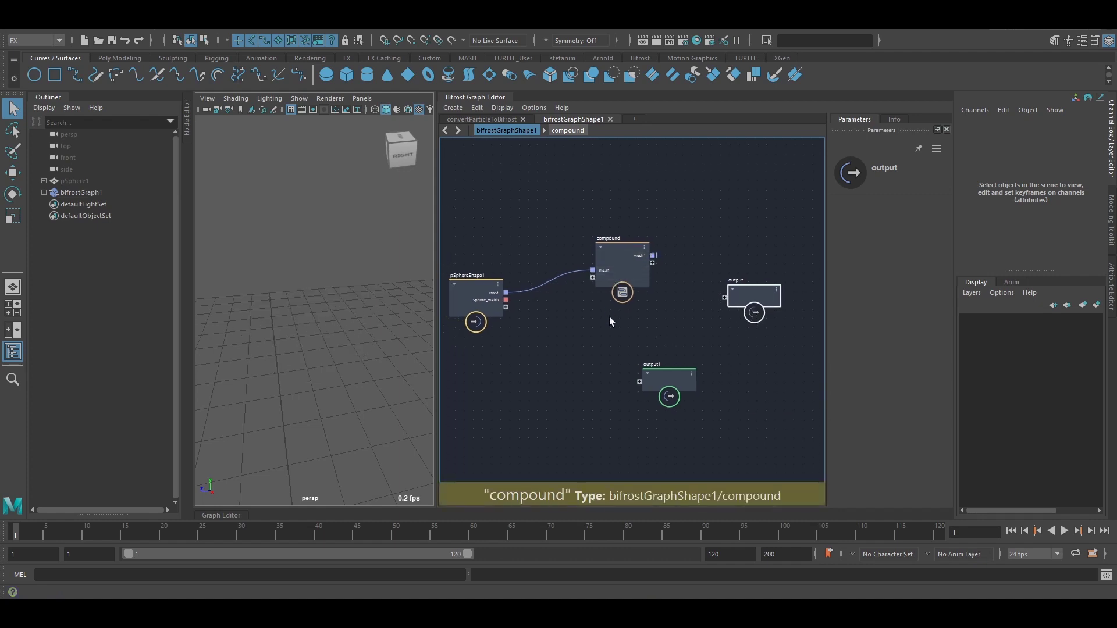
right_click(639, 256)
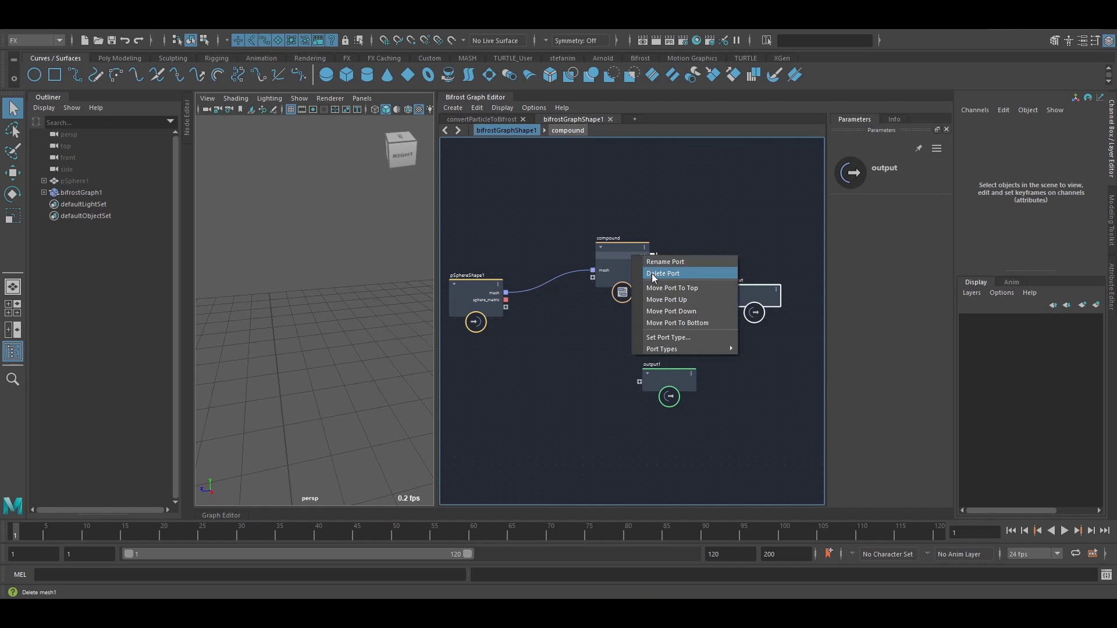
click(651, 273)
Add a terminal node inside the compound and connect the input node's mesh to its proxy port
double_click(623, 269)
key(Tab)
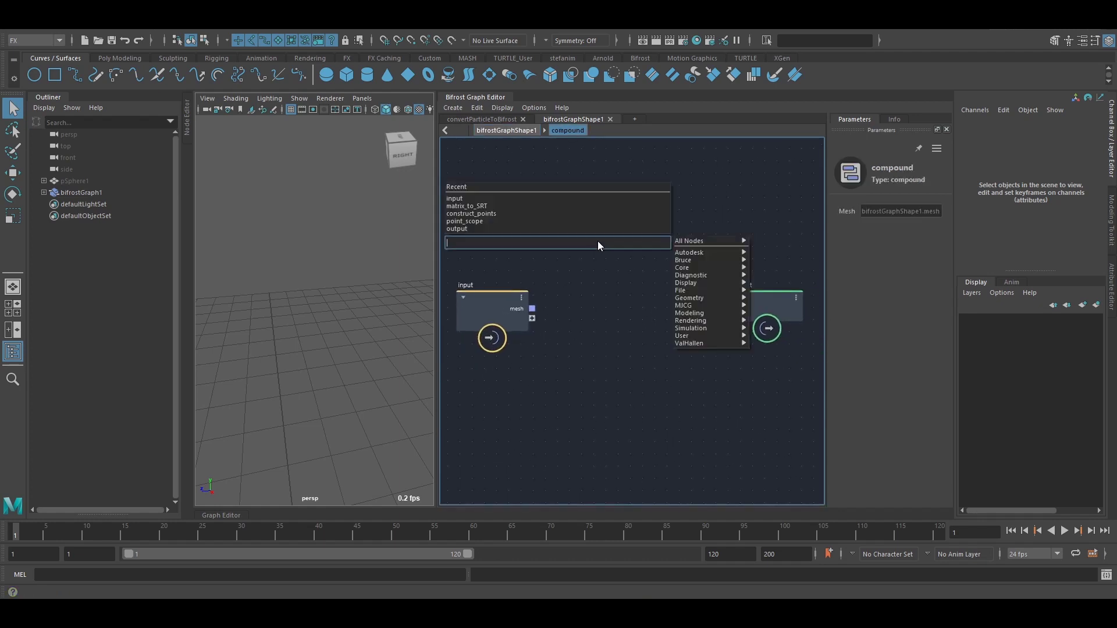
text(ter)
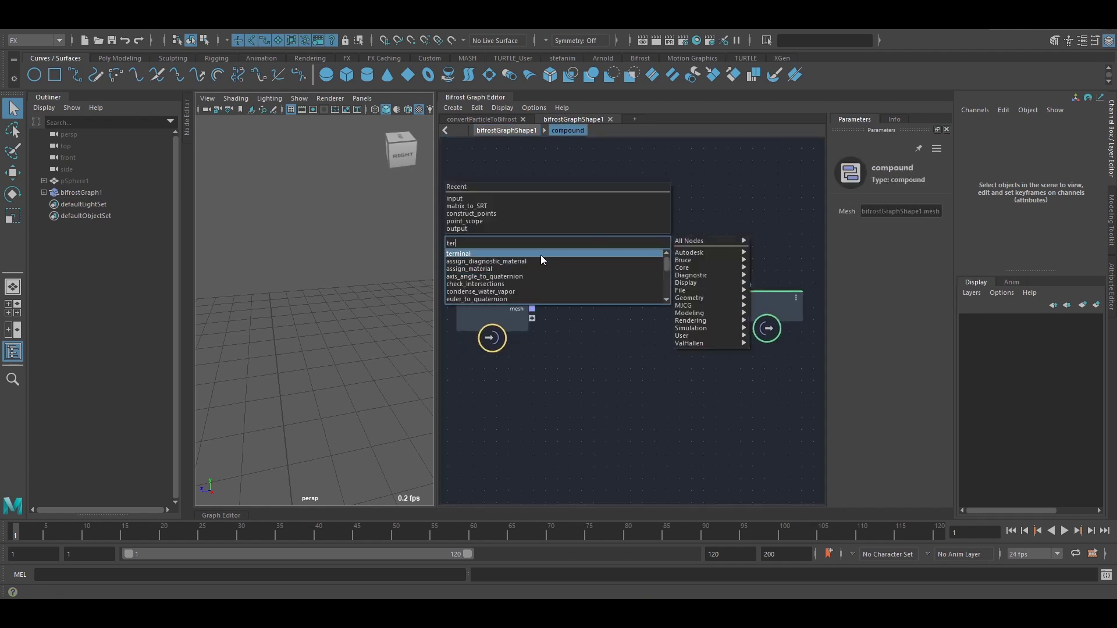
click(540, 255)
drag(532, 309, 605, 246)
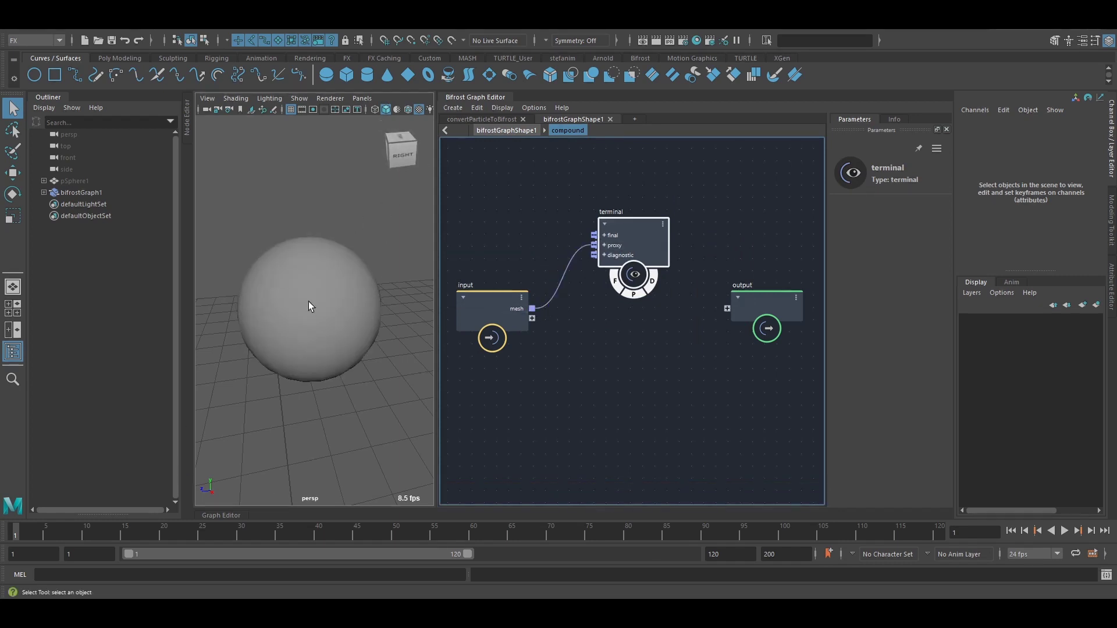
alt+middle_drag(553, 243, 546, 244)
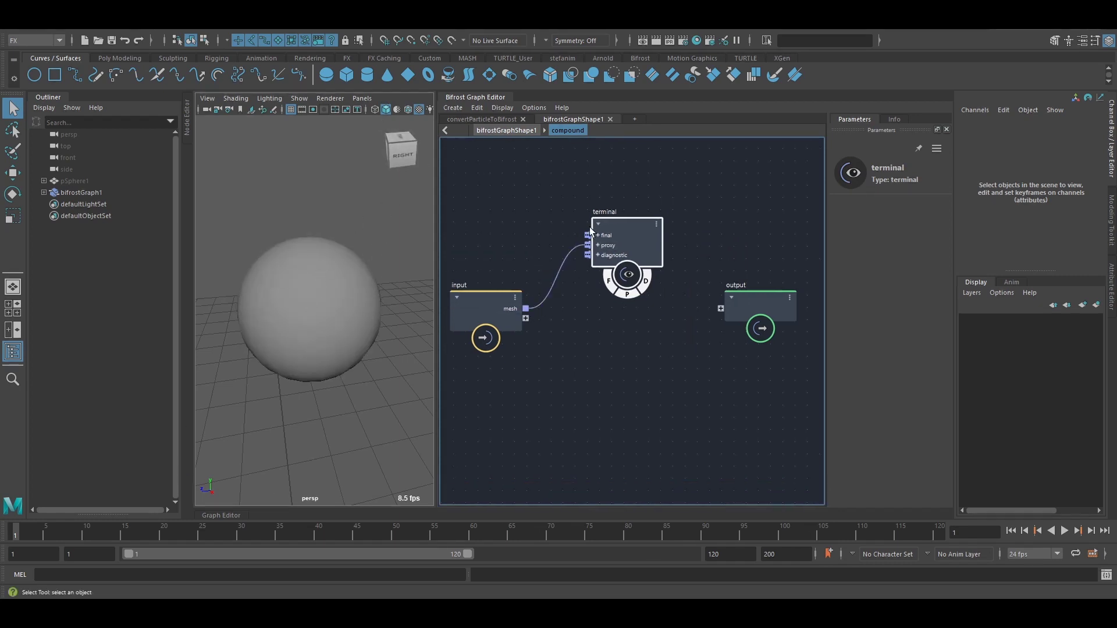
drag(606, 236, 607, 230)
scroll(664, 255, up, 2)
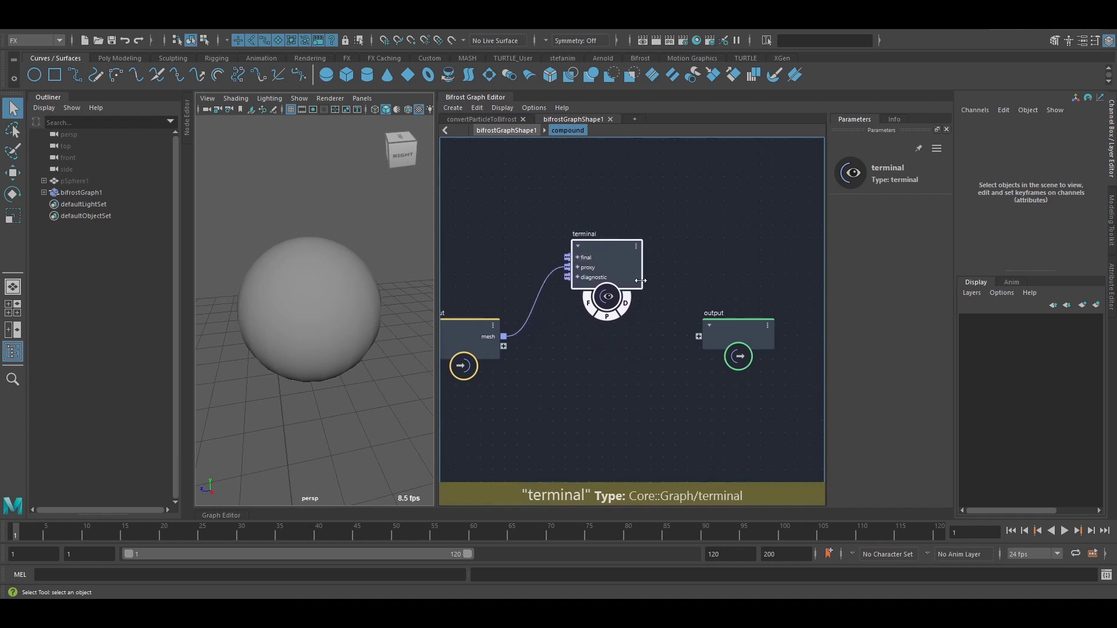
drag(514, 184, 680, 378)
click(627, 369)
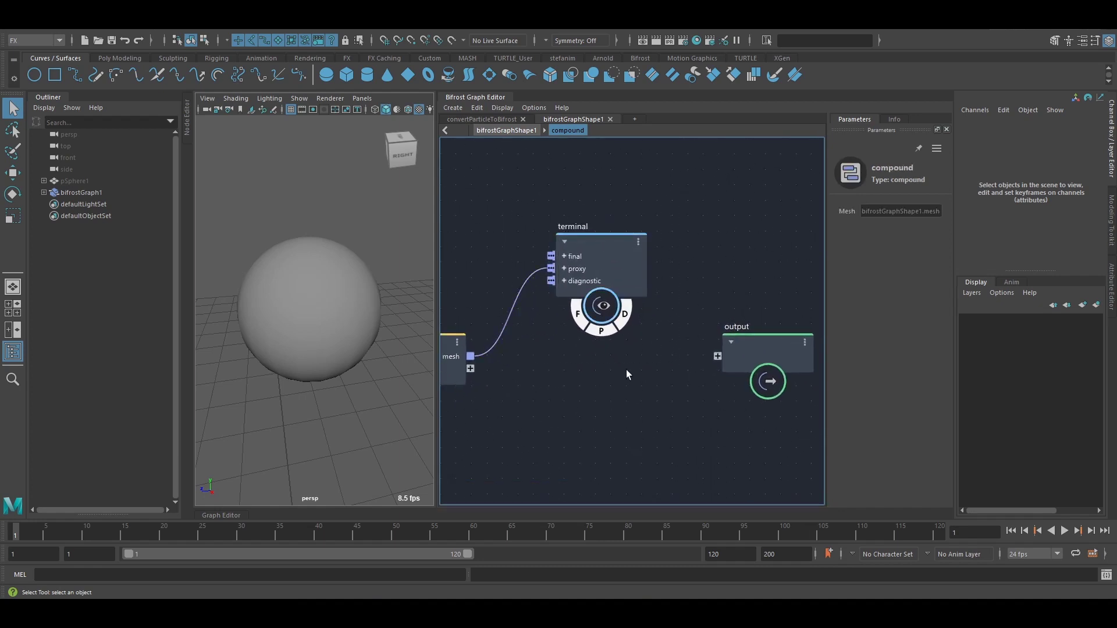
Return to the bifrostGraphShape1 level and delete the compound node
mouse_move(496, 224)
alt+middle_down()
mouse_move(519, 235)
mouse_move(508, 226)
alt+middle_up()
alt+right_drag(508, 226, 498, 210)
click(512, 129)
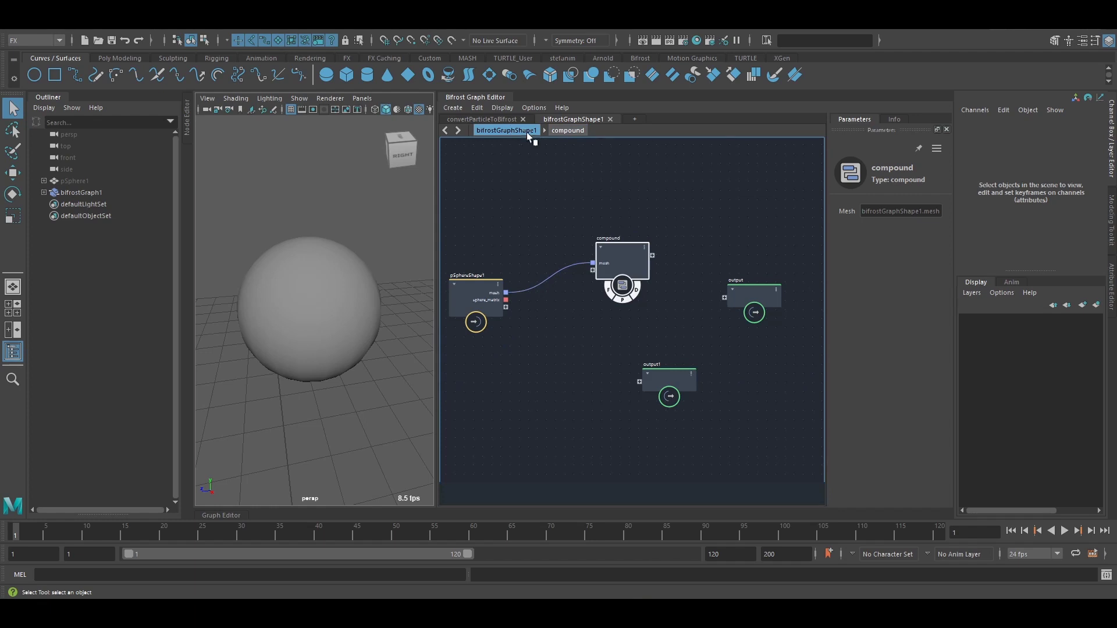
click(510, 119)
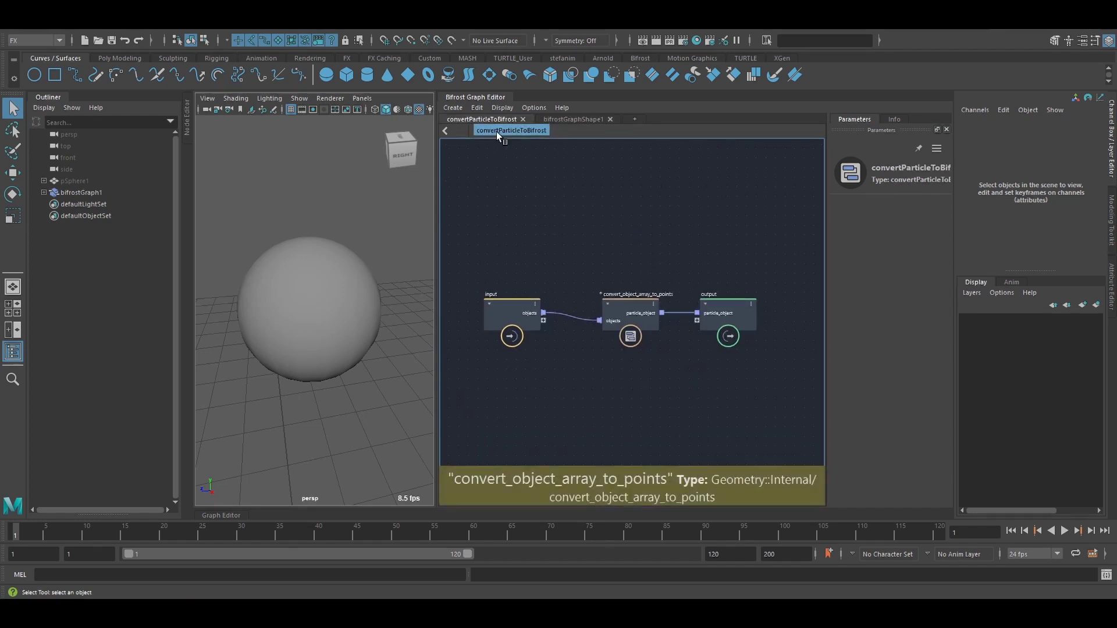
click(553, 119)
click(585, 244)
ctrl+alt+shift+drag(548, 237, 571, 295)
click(615, 267)
key(Delete)
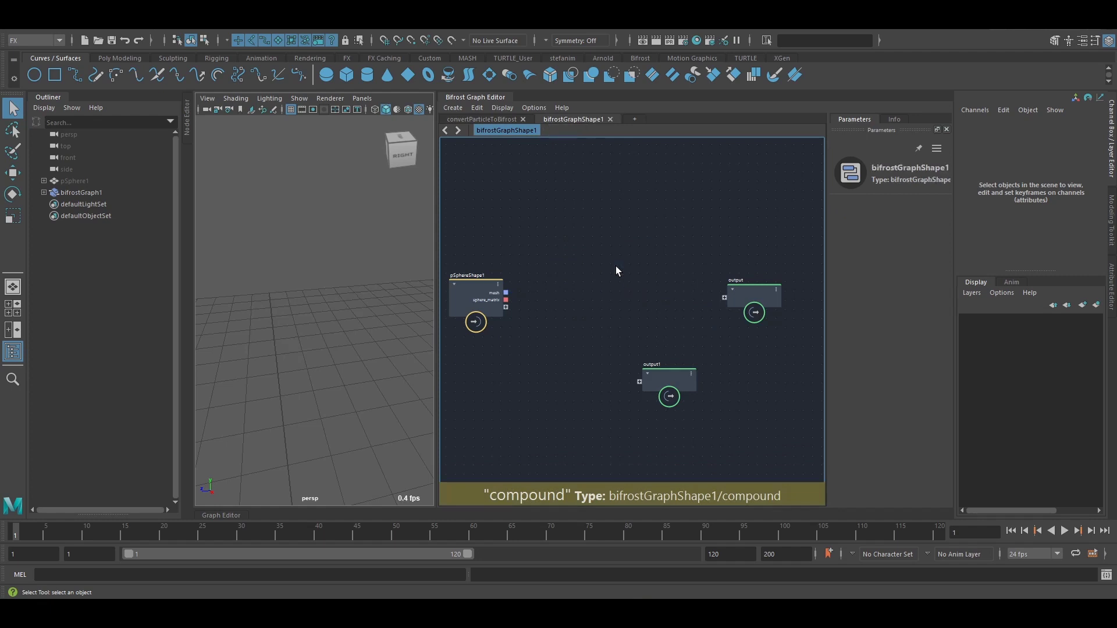
Add a write_Alembic node between pSphereShape1 and the output nodes
key(Tab)
text(wr)
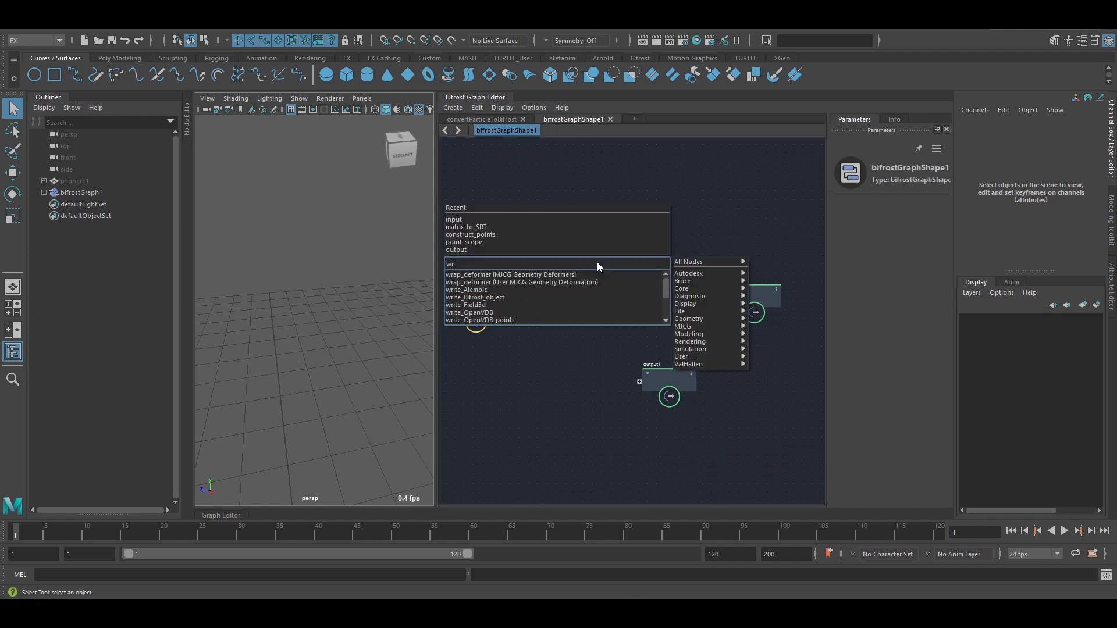
text(irw)
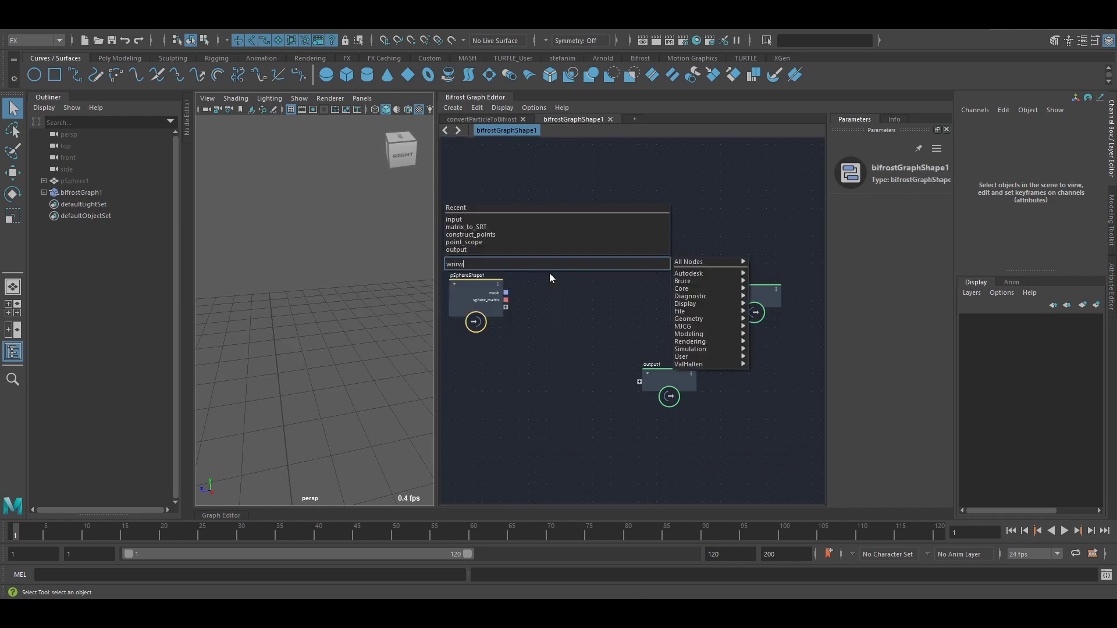
key(BackSpace)
key(BackSpace)
key(BackSpace)
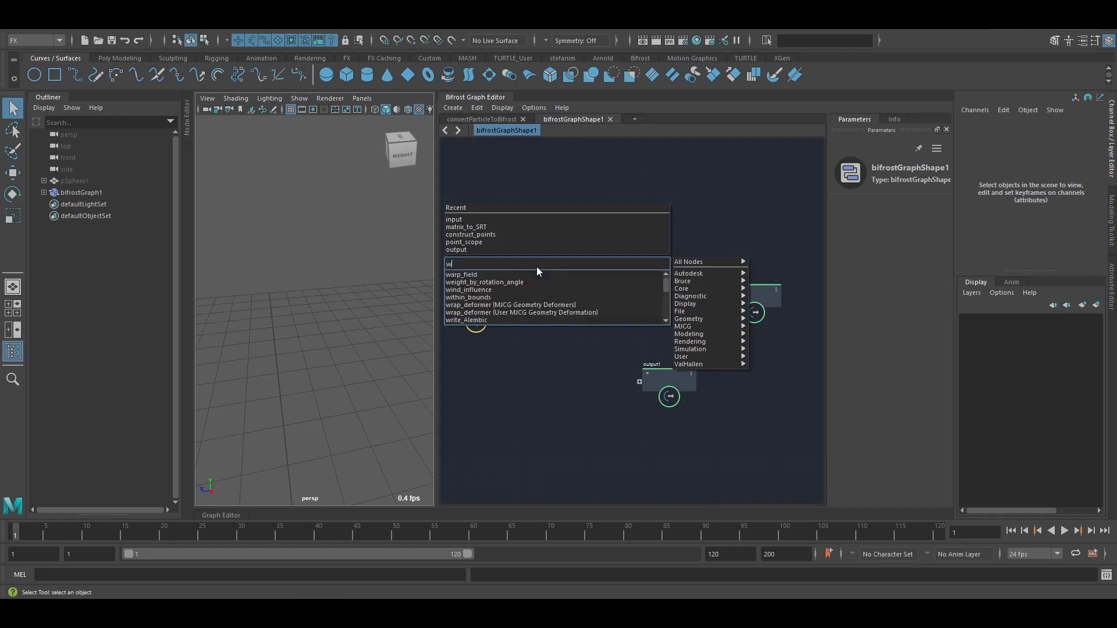
text(ite)
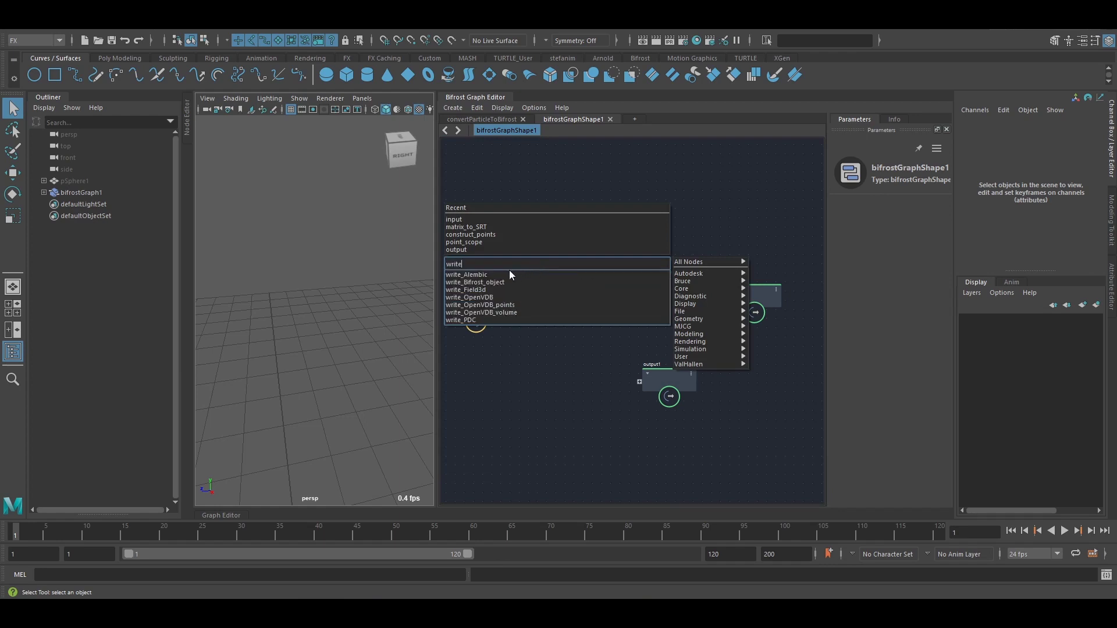
click(499, 274)
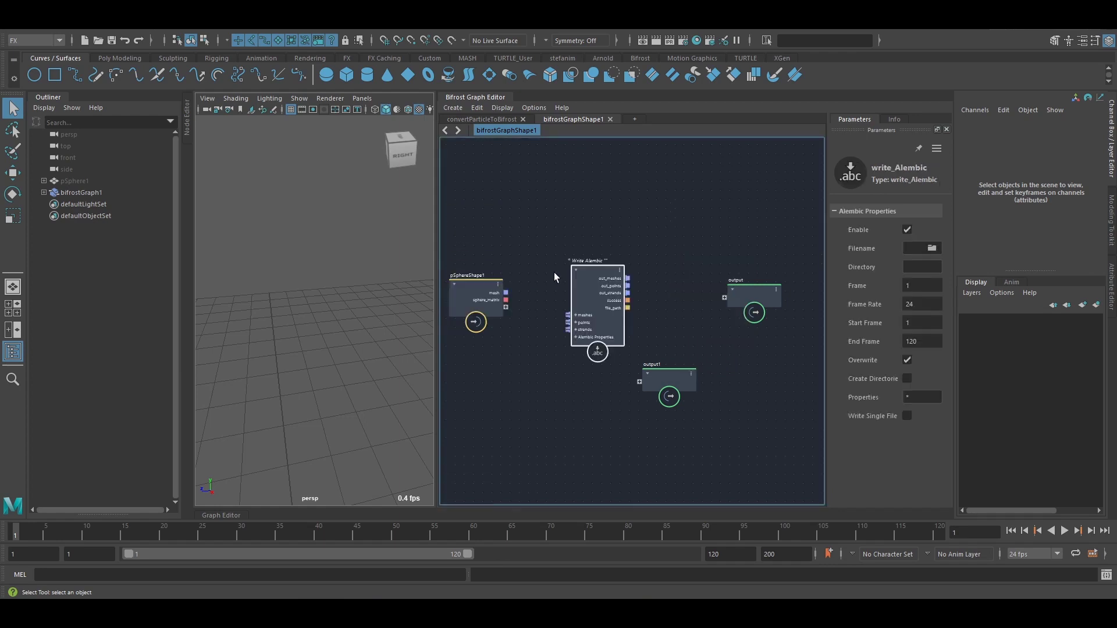
click(605, 207)
key(Tab)
text(wri)
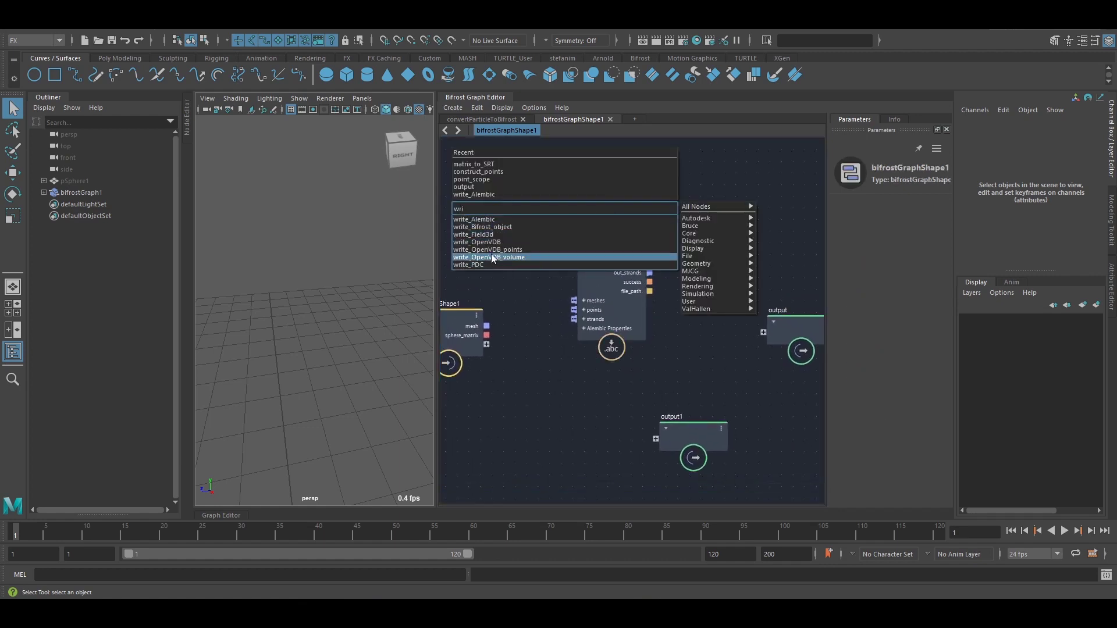
key(Escape)
Add a file_cache node to the graph above and beside the Write Alembic node
key(Tab)
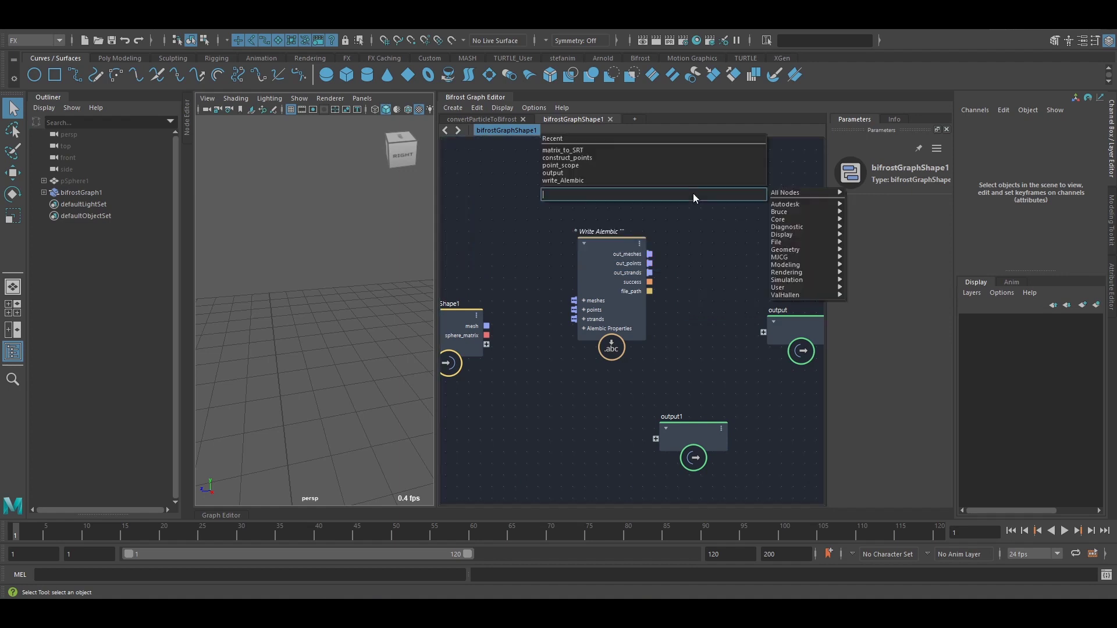
text(fil)
click(592, 207)
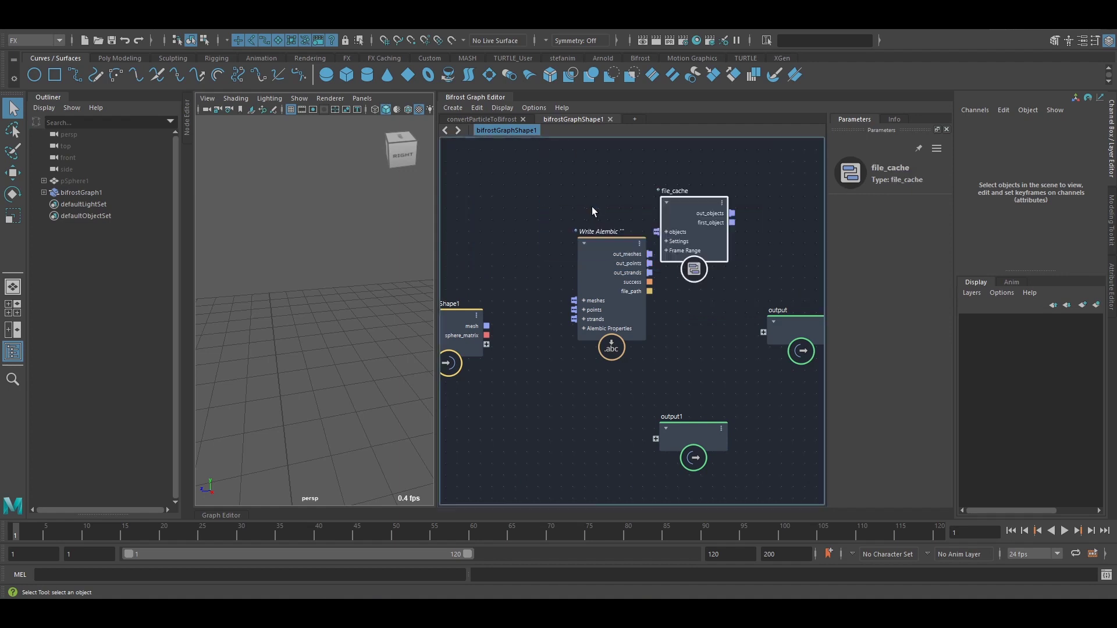
drag(701, 208, 704, 203)
alt+middle_drag(702, 208, 645, 230)
Read the file_cache node's info description to see what the node is meant for
click(575, 280)
click(649, 233)
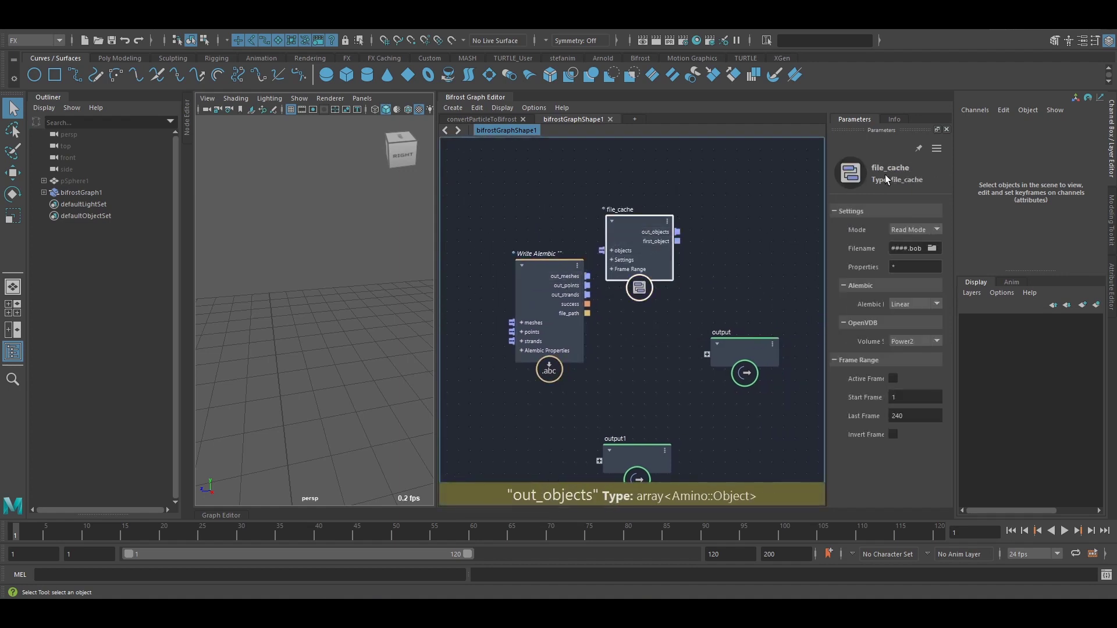
click(894, 119)
drag(847, 212, 921, 235)
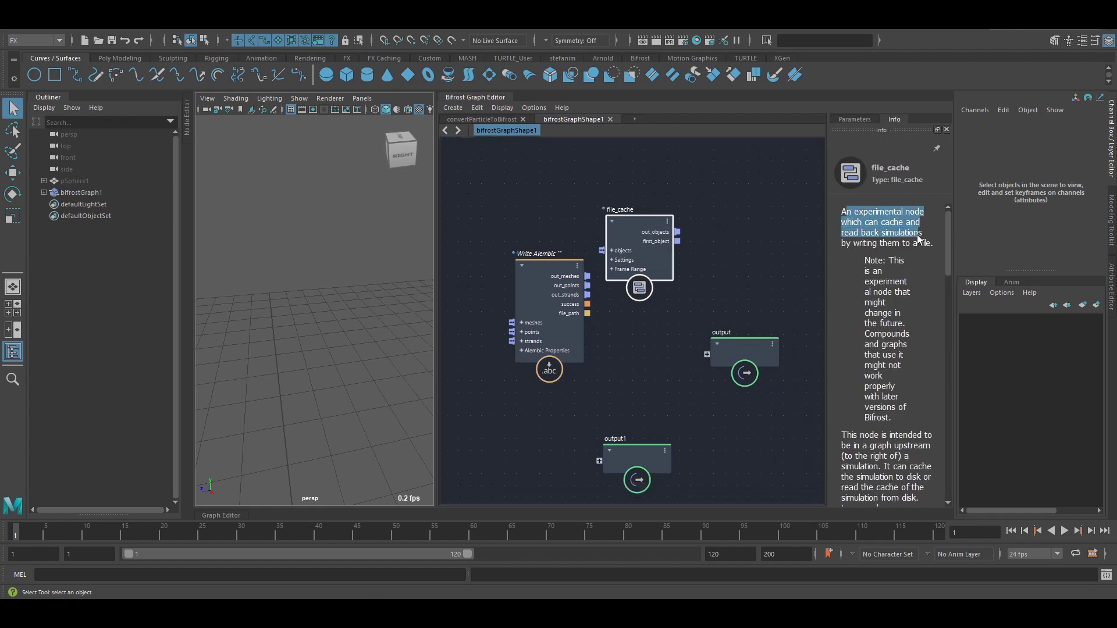
click(602, 218)
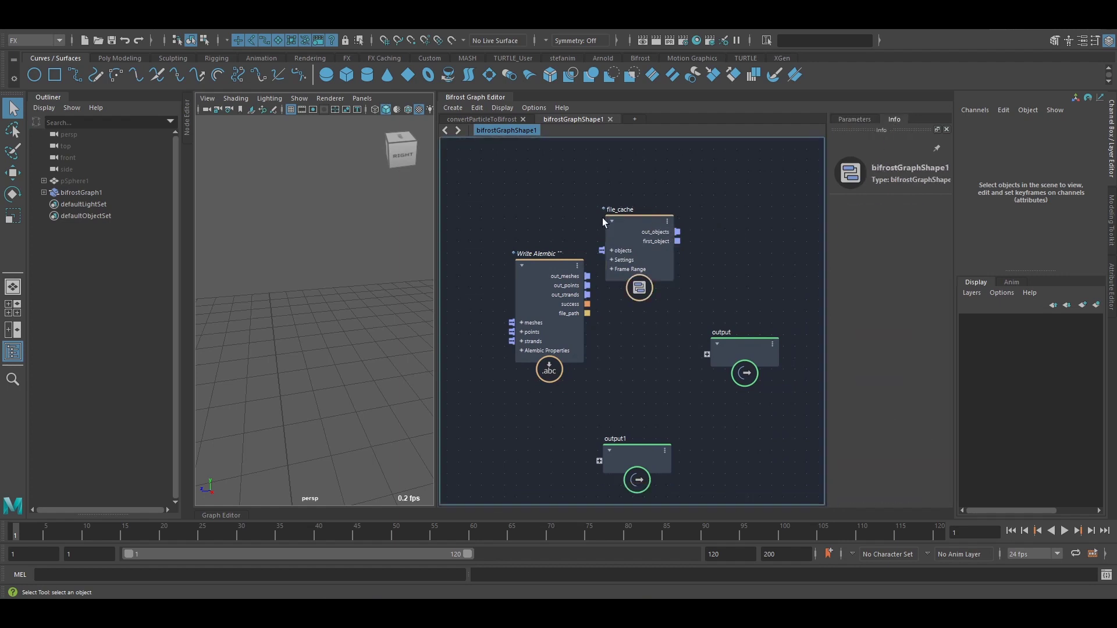
Select the Write Alembic and file_cache nodes together and delete both from the graph
key(a)
drag(593, 263, 584, 242)
alt+middle_drag(626, 254, 632, 267)
alt+right_drag(632, 266, 602, 254)
drag(689, 299, 689, 299)
alt+middle_drag(684, 312, 665, 312)
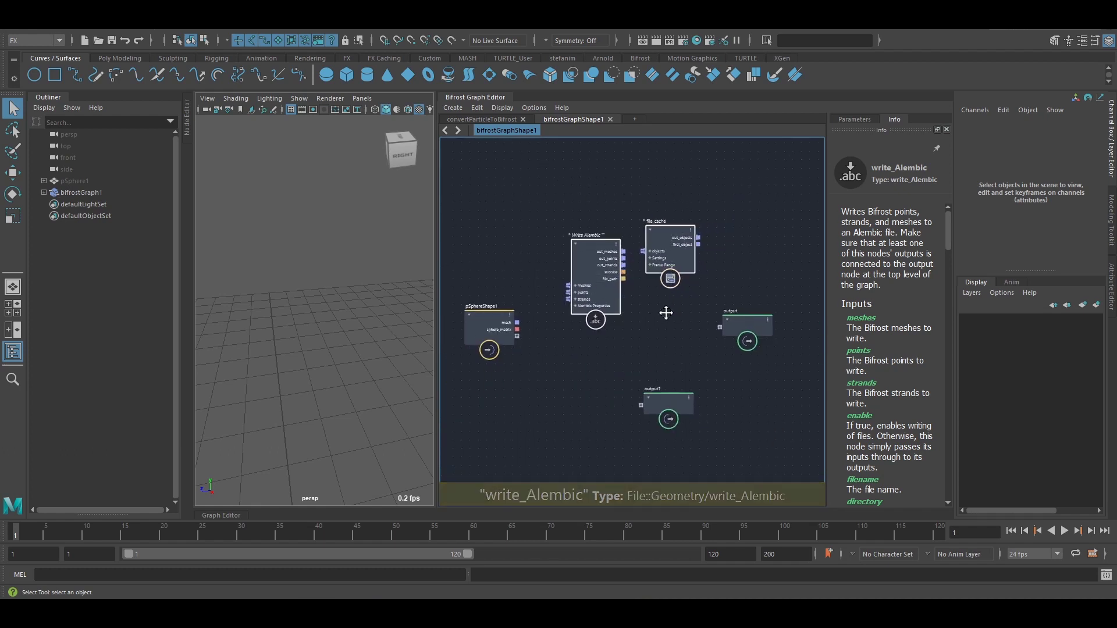
key(Delete)
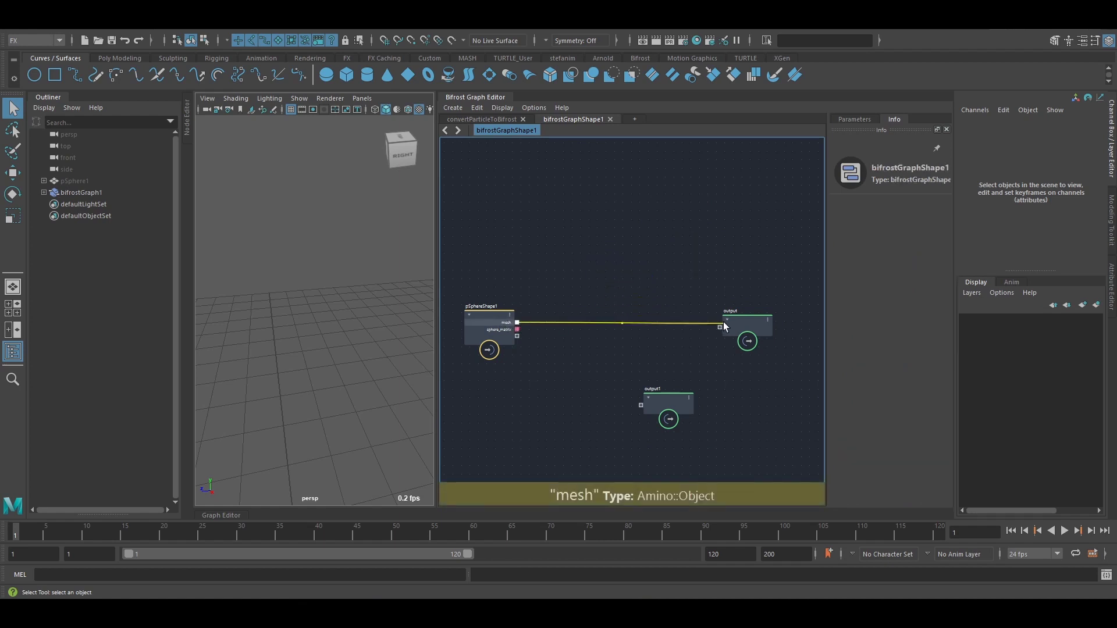
Connect pSphereShape1's mesh directly to the output node and select the sphere in the viewport
drag(724, 322, 719, 328)
click(354, 284)
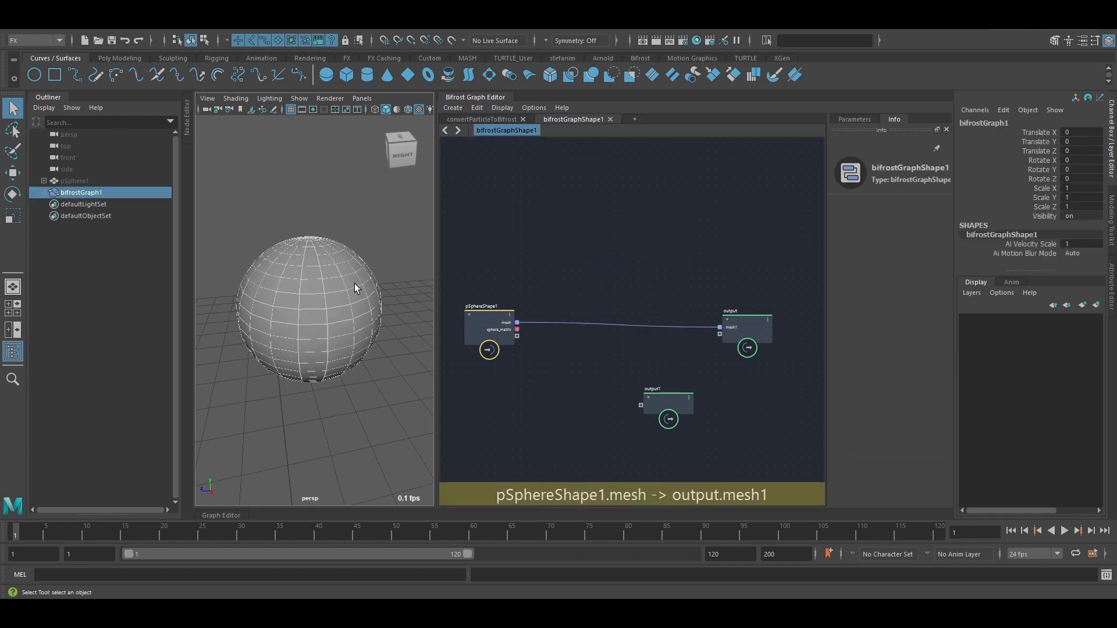
Examine the Bifrost sphere in the viewport from several angles and check which object commands are available for it
click(362, 254)
click(316, 312)
alt+drag(353, 273, 331, 247)
click(338, 214)
click(333, 246)
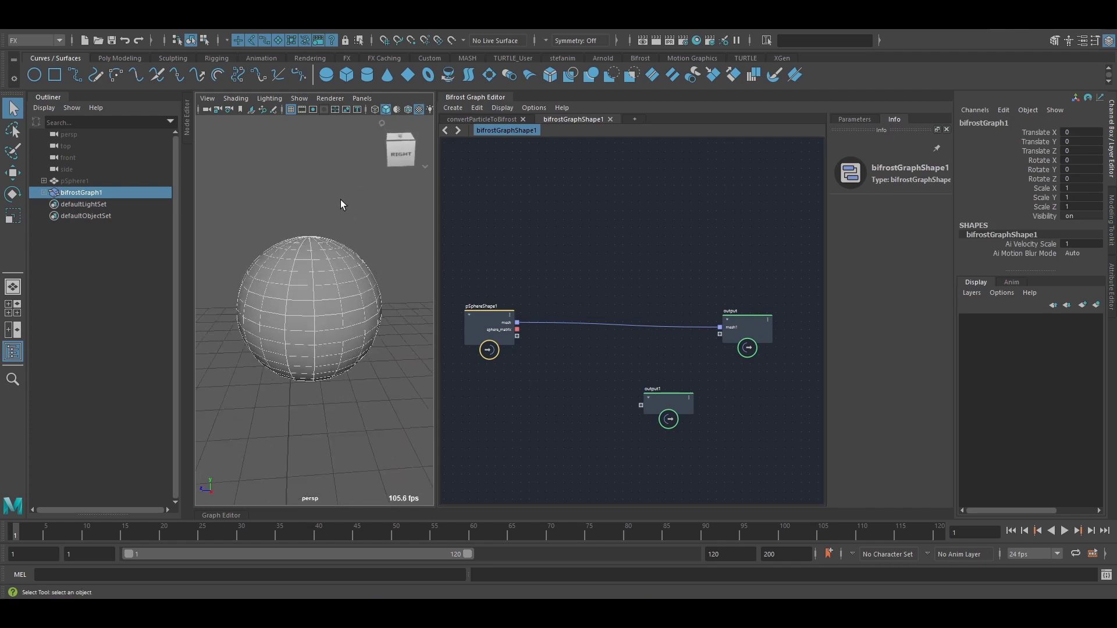
alt+drag(295, 224, 324, 205)
right_click(334, 232)
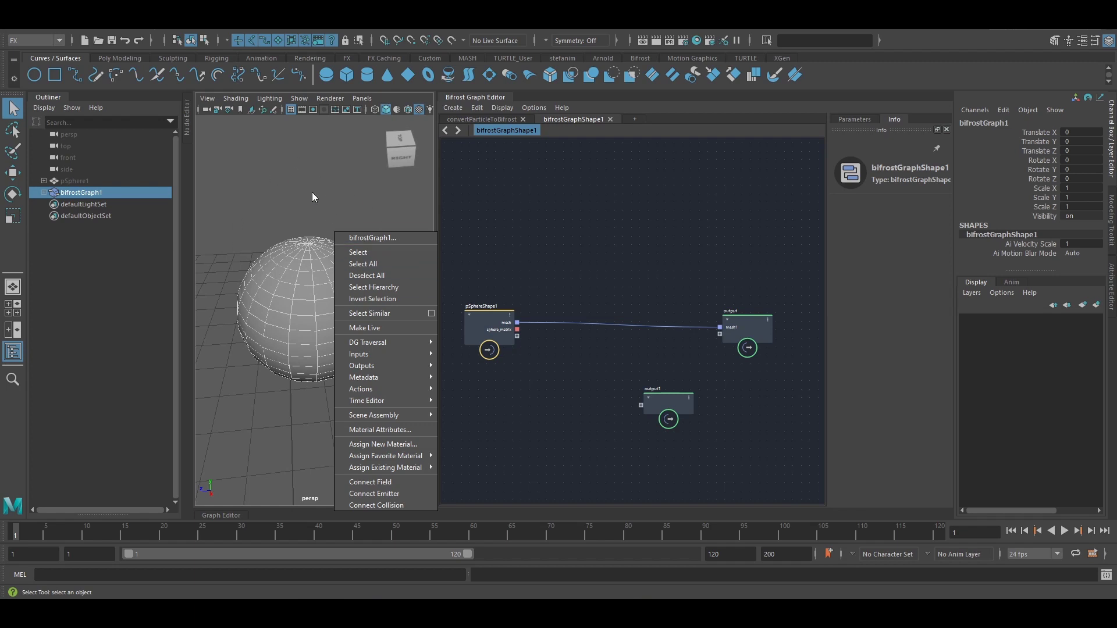
click(285, 198)
alt+drag(370, 259, 361, 237)
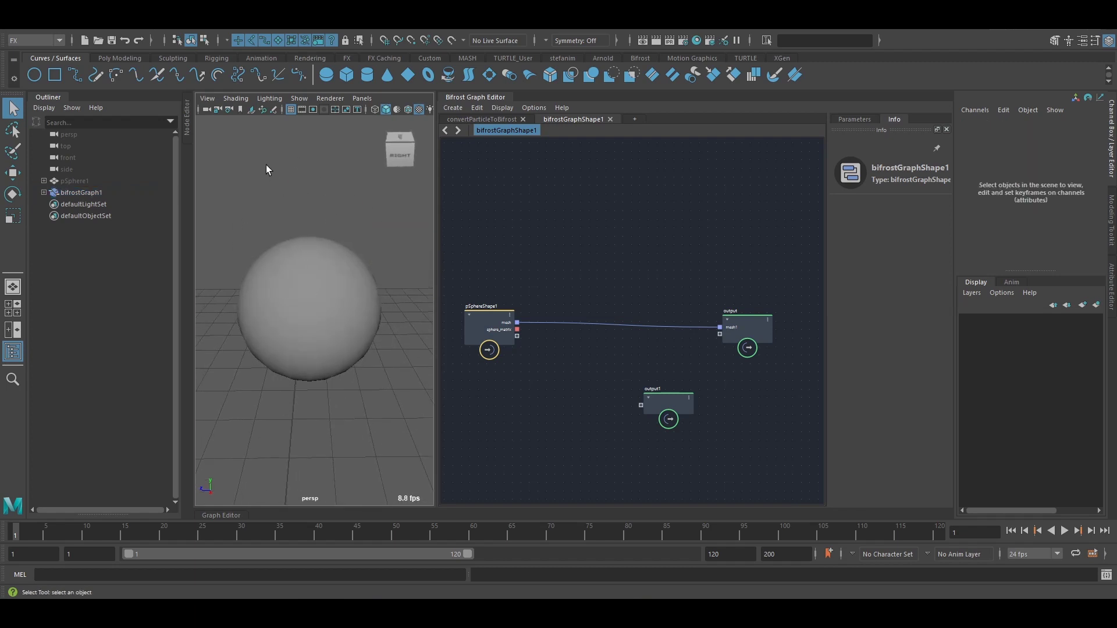
Widen the Node Editor area beside the viewport to expose the pSphereShape1 and bifrostGraphShape1 nodes
drag(194, 130, 428, 249)
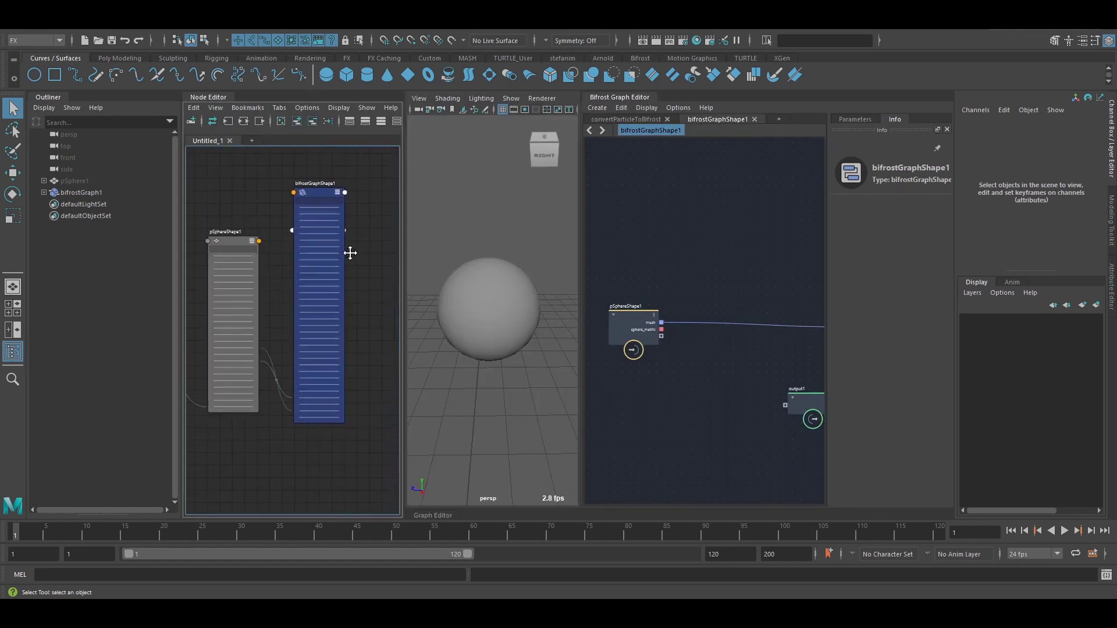
alt+middle_drag(337, 262, 331, 256)
Rename the output node's mesh1 port to out_sphere and inspect the bifrostGraphShape1 attributes in the Node Editor
alt+middle_drag(812, 277, 642, 225)
scroll(666, 235, up, 2)
right_click(733, 290)
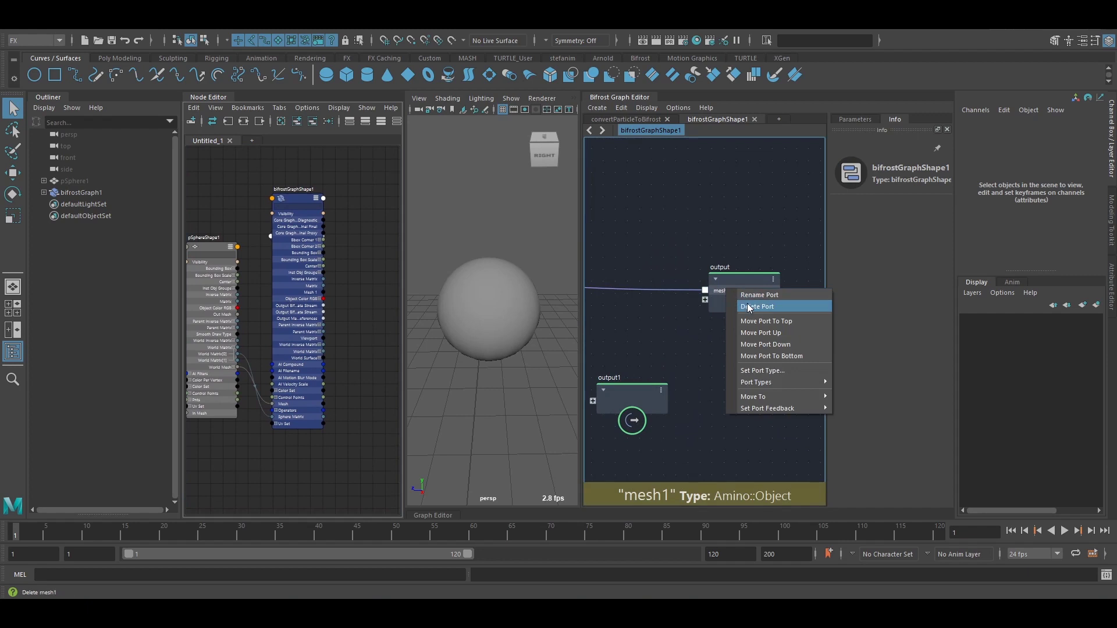
click(747, 297)
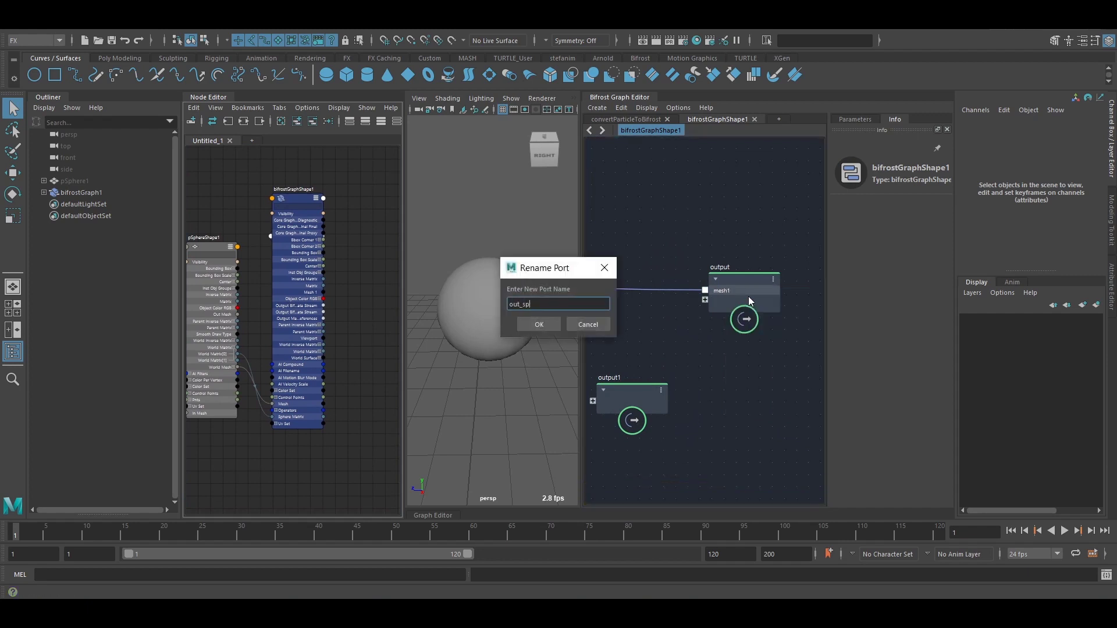
text(out_sphere)
key(Return)
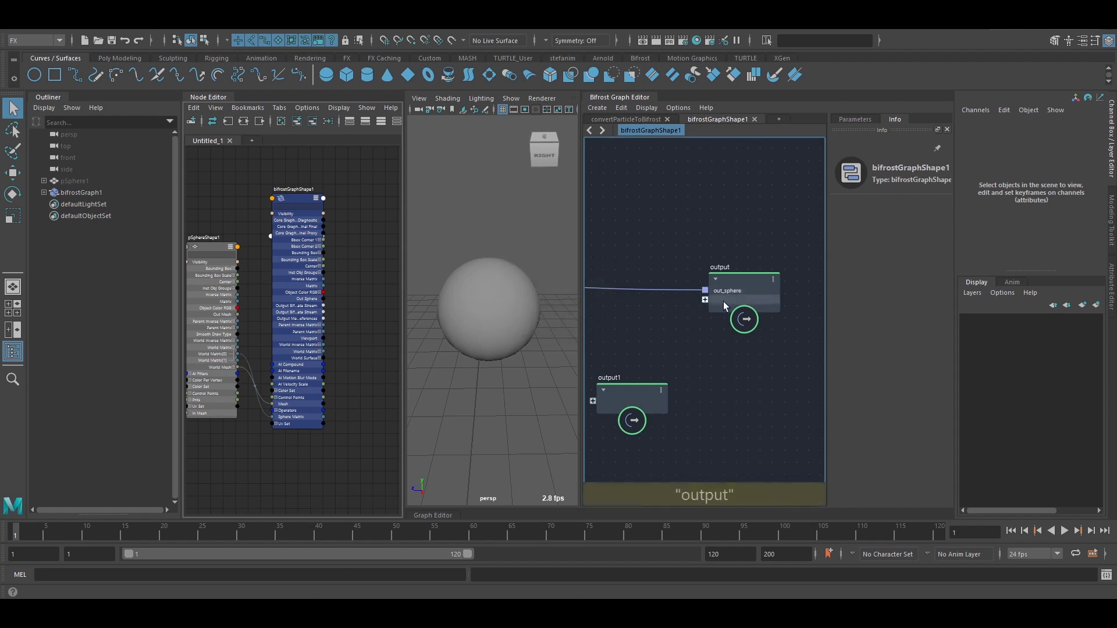
scroll(263, 302, up, 4)
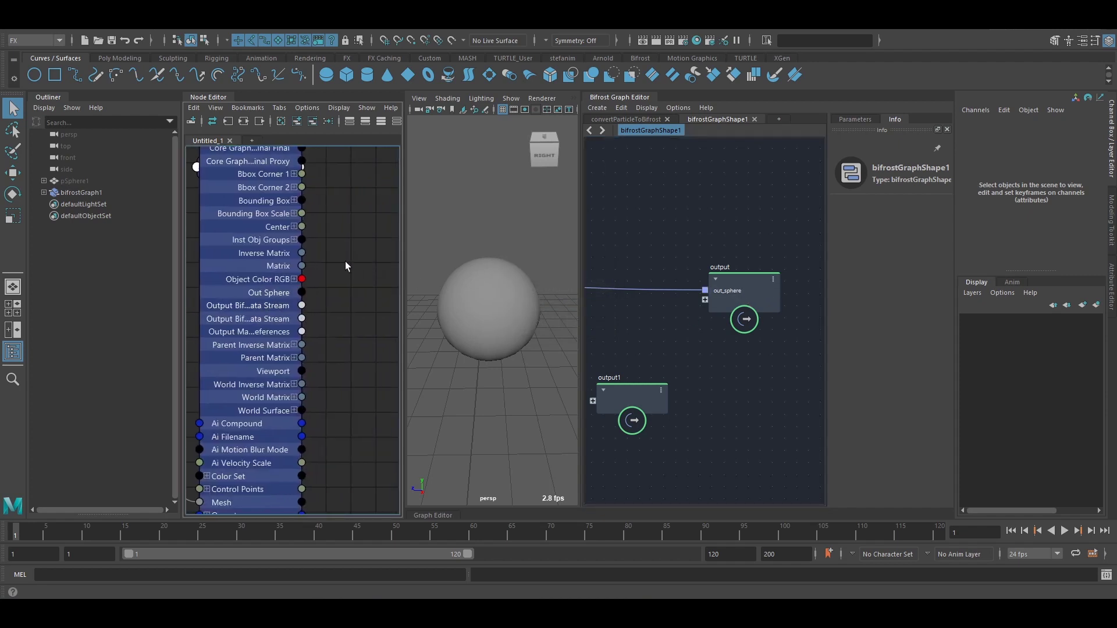
Create a bifrostGeoToMaya node in the Node Editor beside bifrostGraphShape1
alt+middle_drag(398, 240, 399, 356)
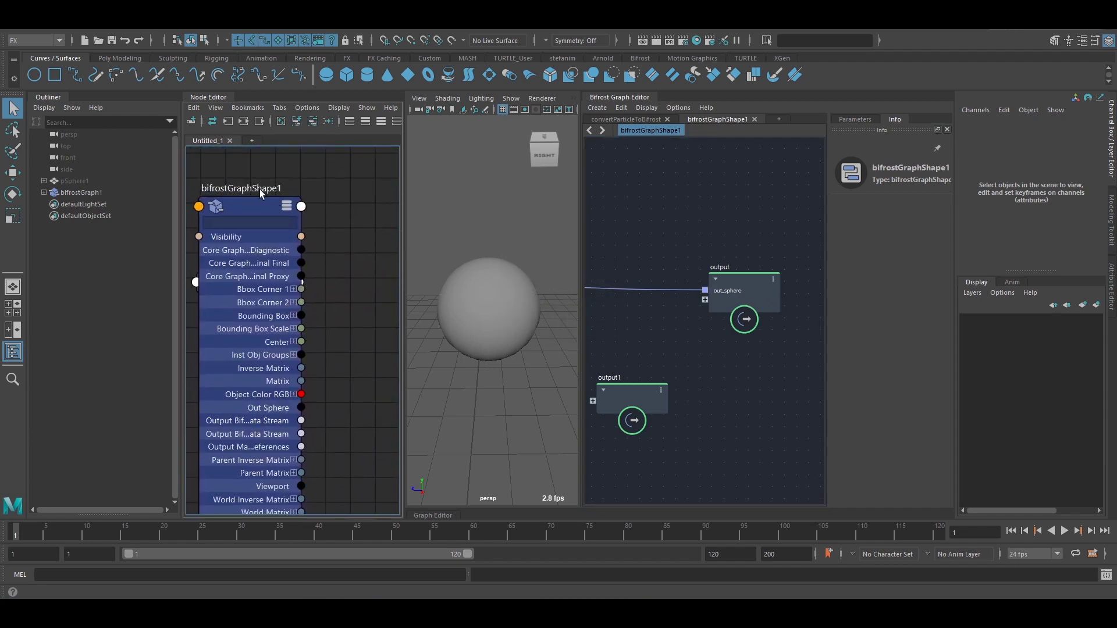
middle_drag(330, 346, 252, 267)
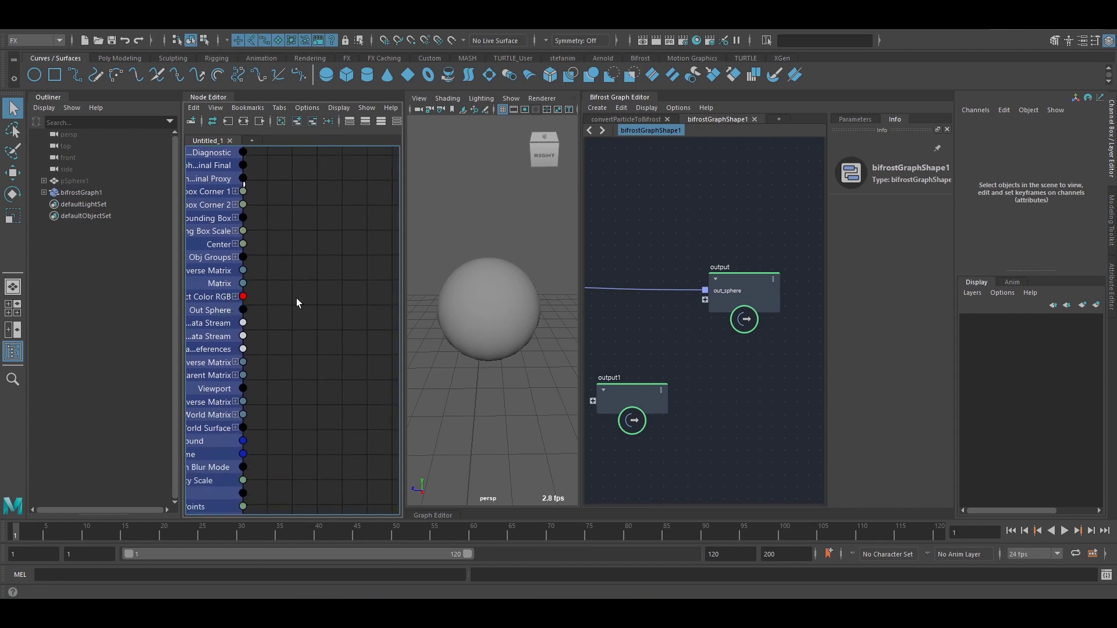
key(Tab)
text(bif)
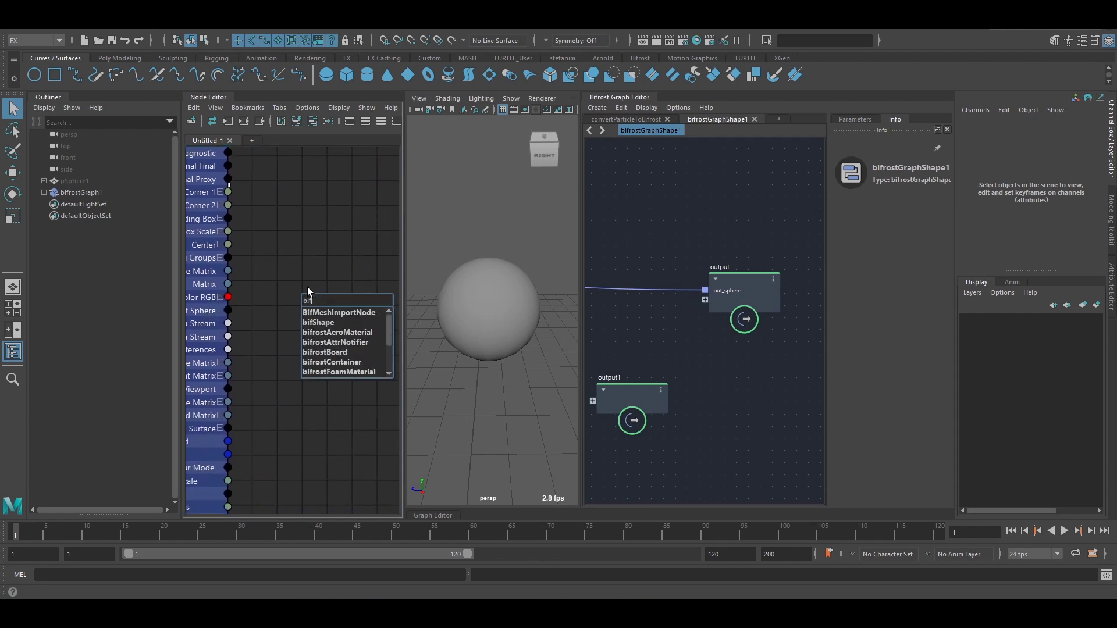
text(ros)
key(Down)
key(Down)
key(Down)
key(Down)
key(Down)
key(Down)
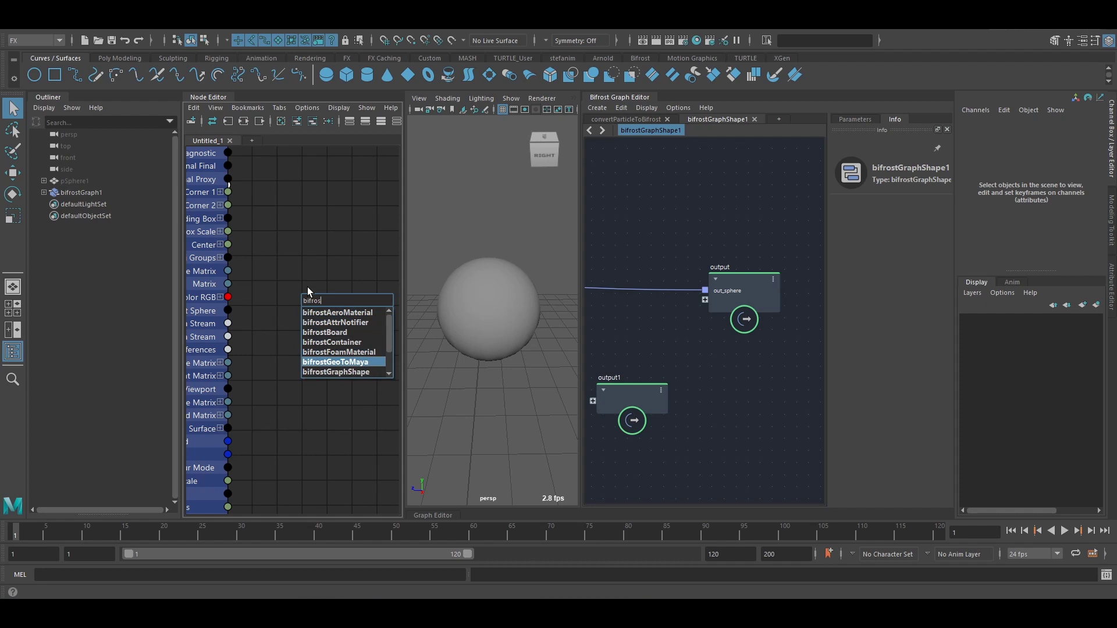
key(Return)
Expand bifrostGeoToMaya1's attributes and connect bifrostGraphShape1's Out Sphere to its Bifrost Geo input
double_click(388, 311)
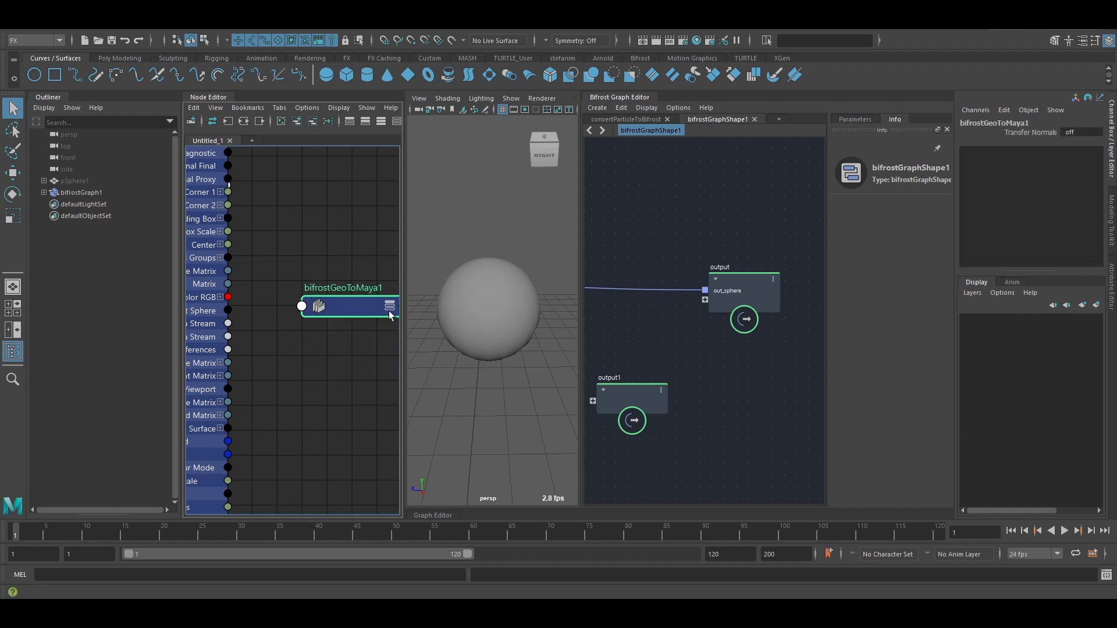
click(389, 309)
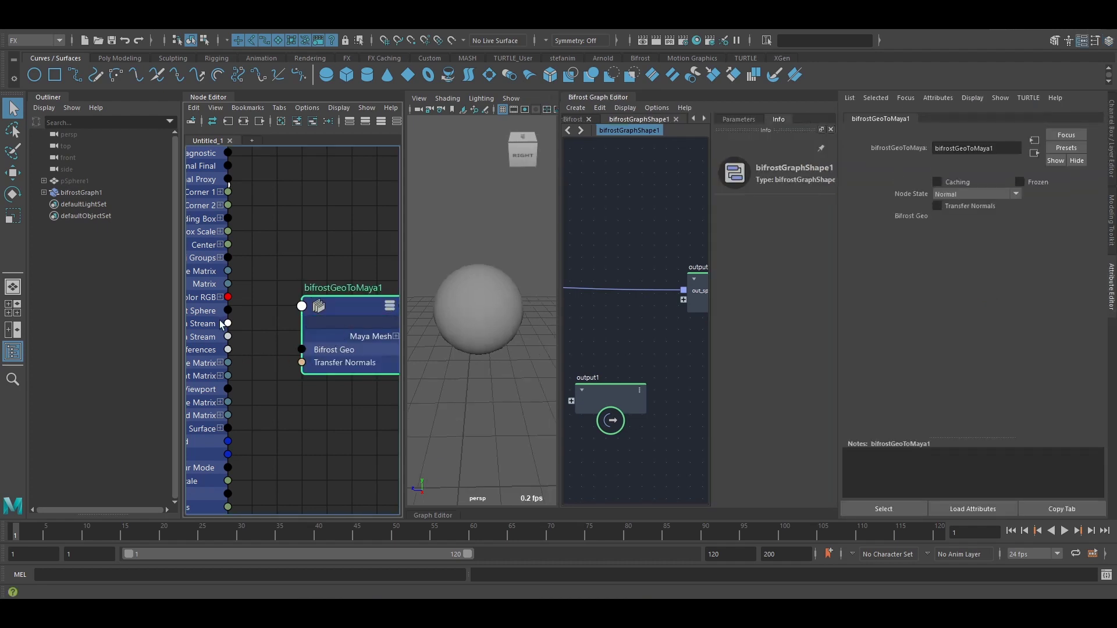
alt+middle_drag(219, 320, 263, 317)
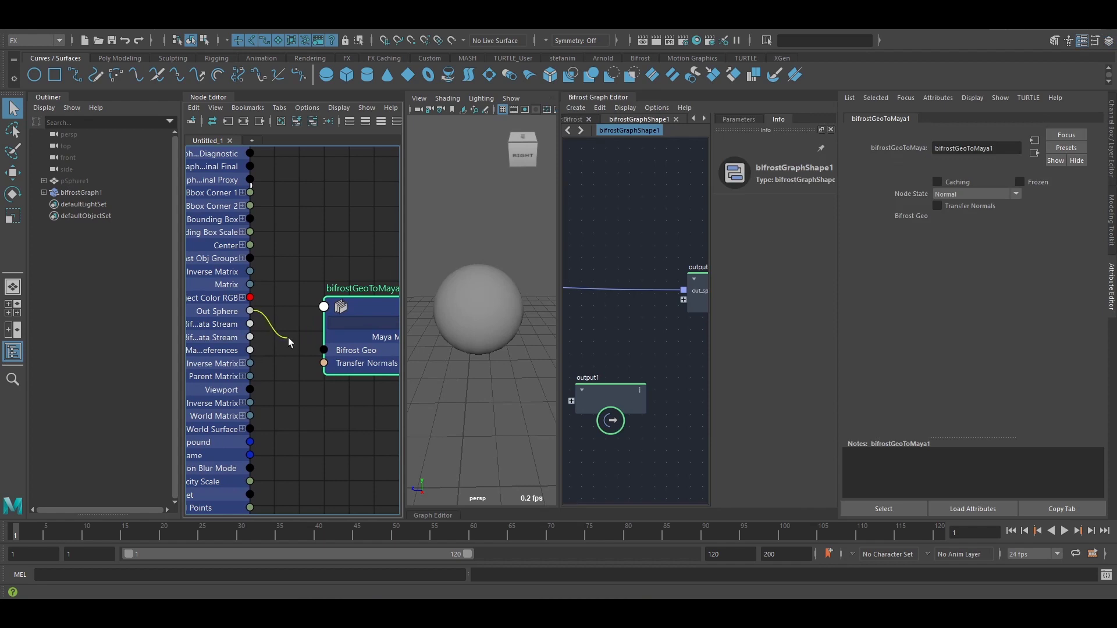
drag(288, 338, 328, 352)
middle_drag(340, 351, 231, 348)
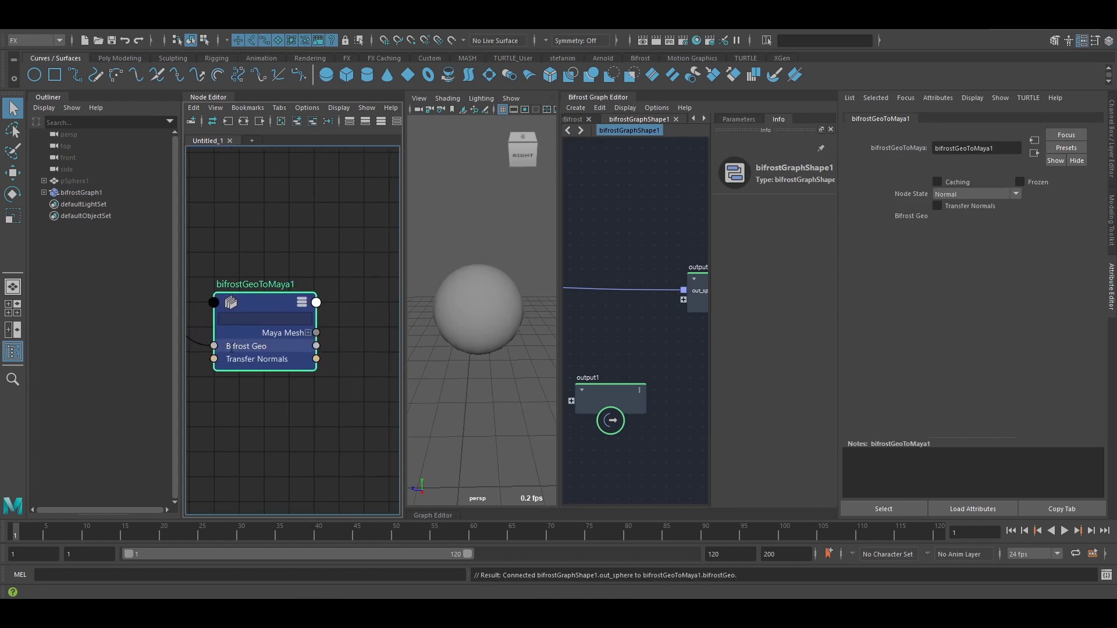
Bring back the Channel Box, collapse the Bifrost Graph Editor to enlarge the viewport, and expand bifrostGeoToMaya1's Maya Mesh array
click(1112, 175)
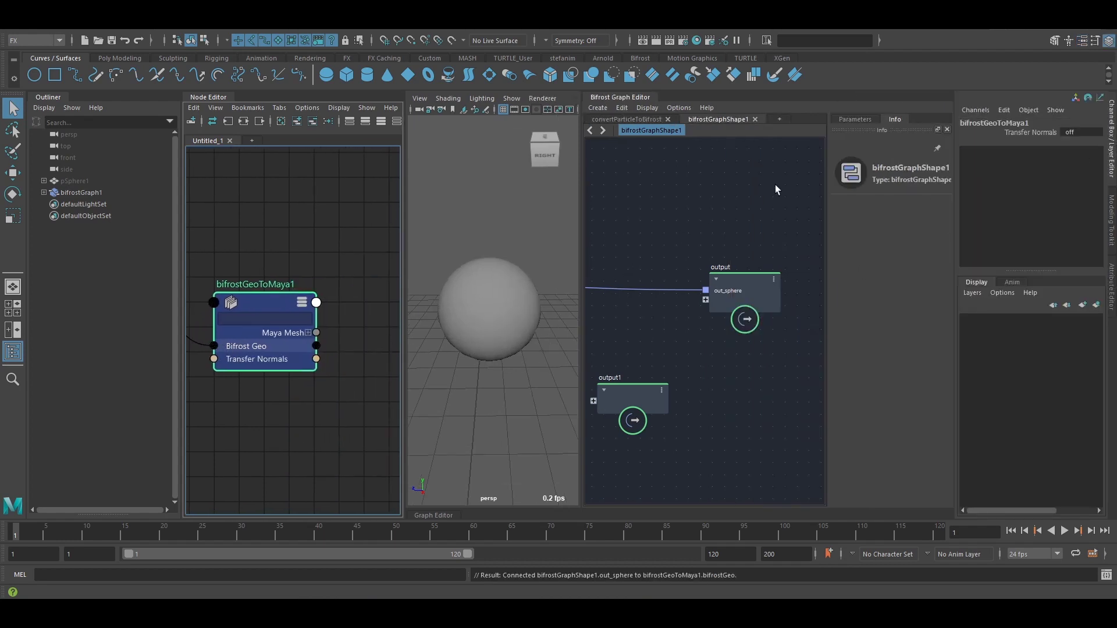
click(619, 100)
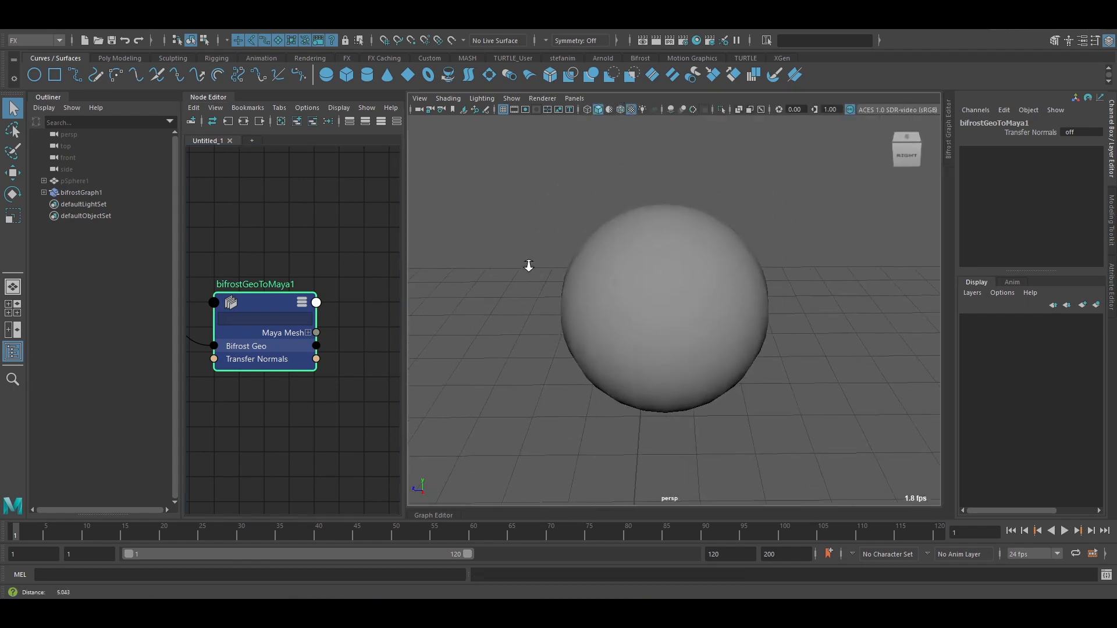
scroll(238, 259, down, 2)
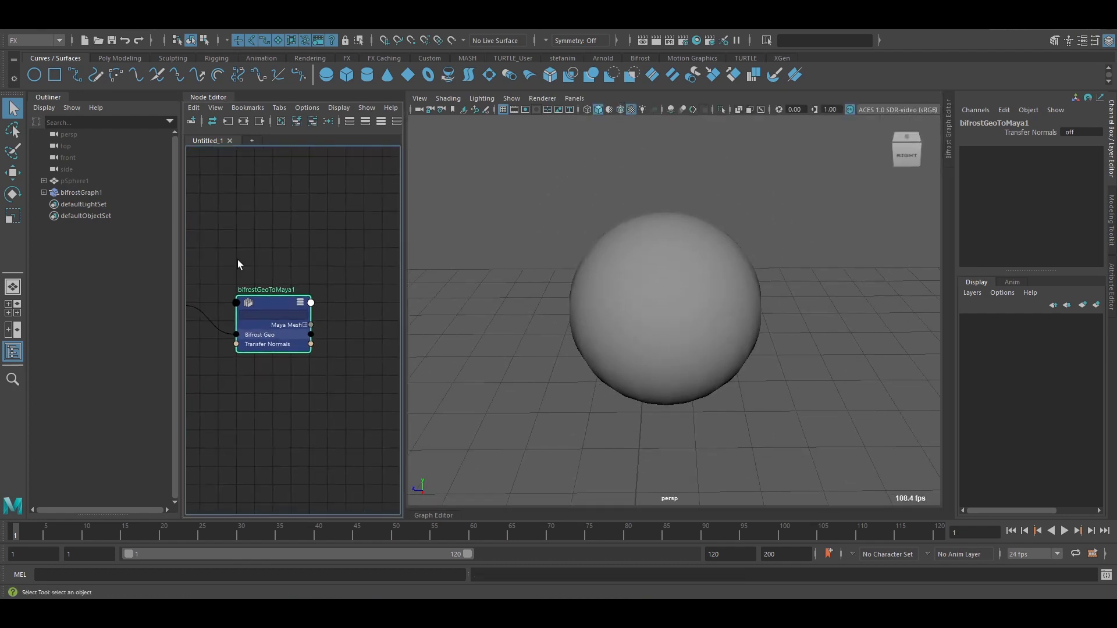
click(305, 325)
key(a)
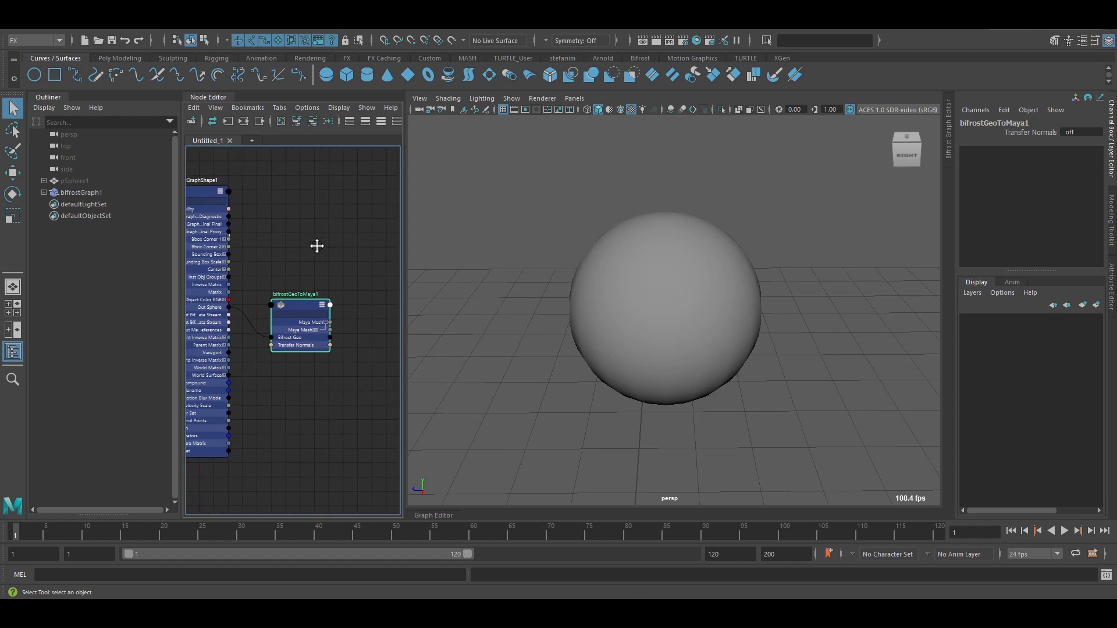
Show the Poly Modeling shelf and create a mesh node in the Node Editor near bifrostGeoToMaya1
click(118, 75)
click(119, 59)
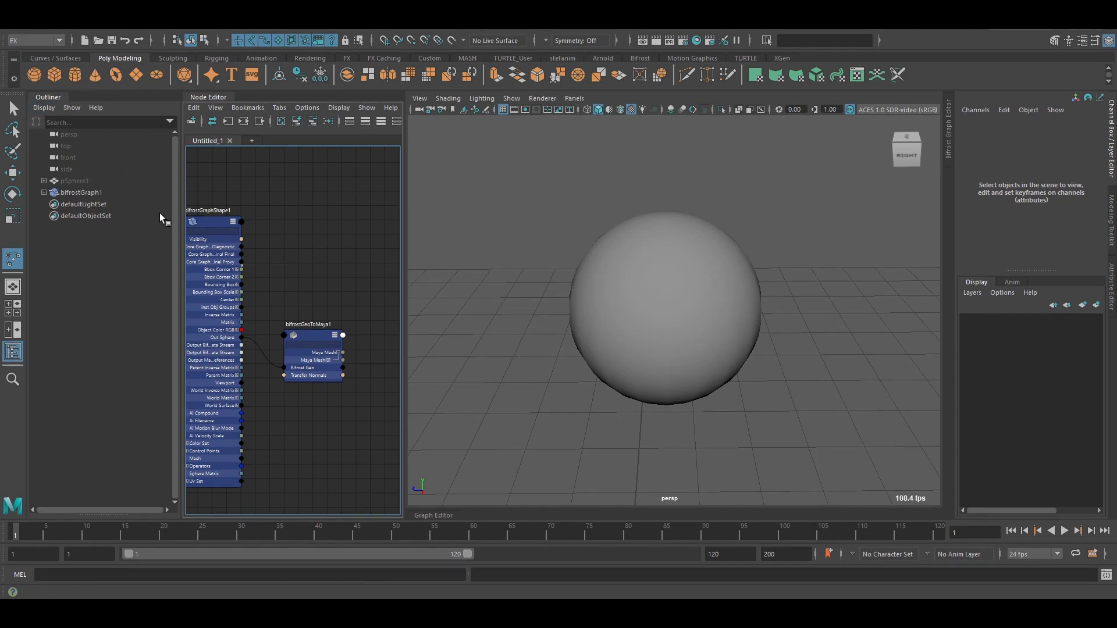
key(Tab)
text(mesh)
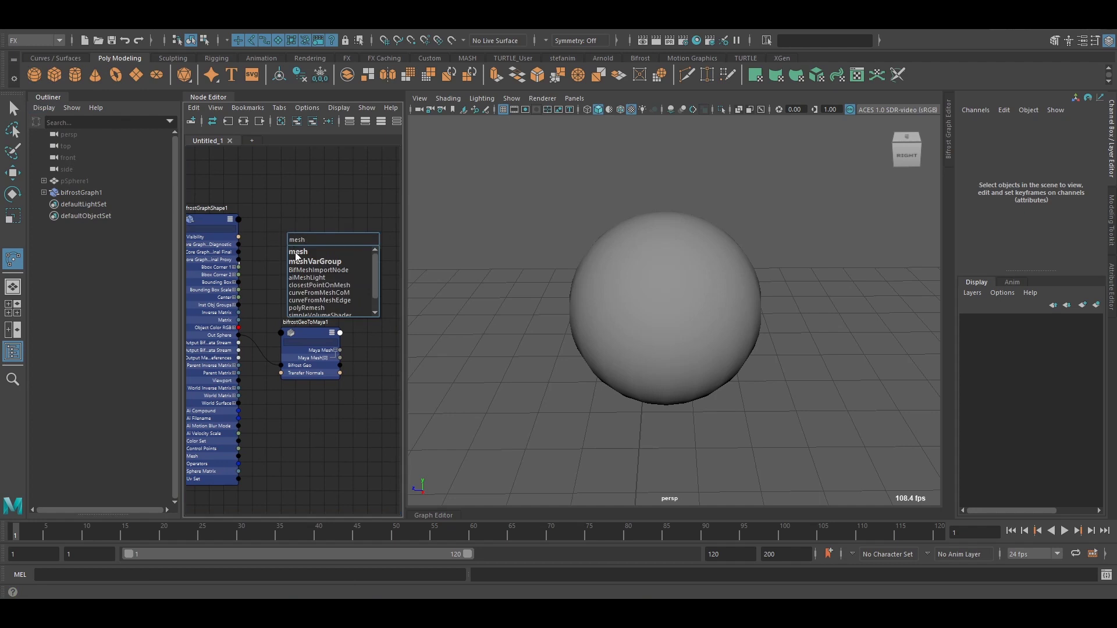
click(295, 254)
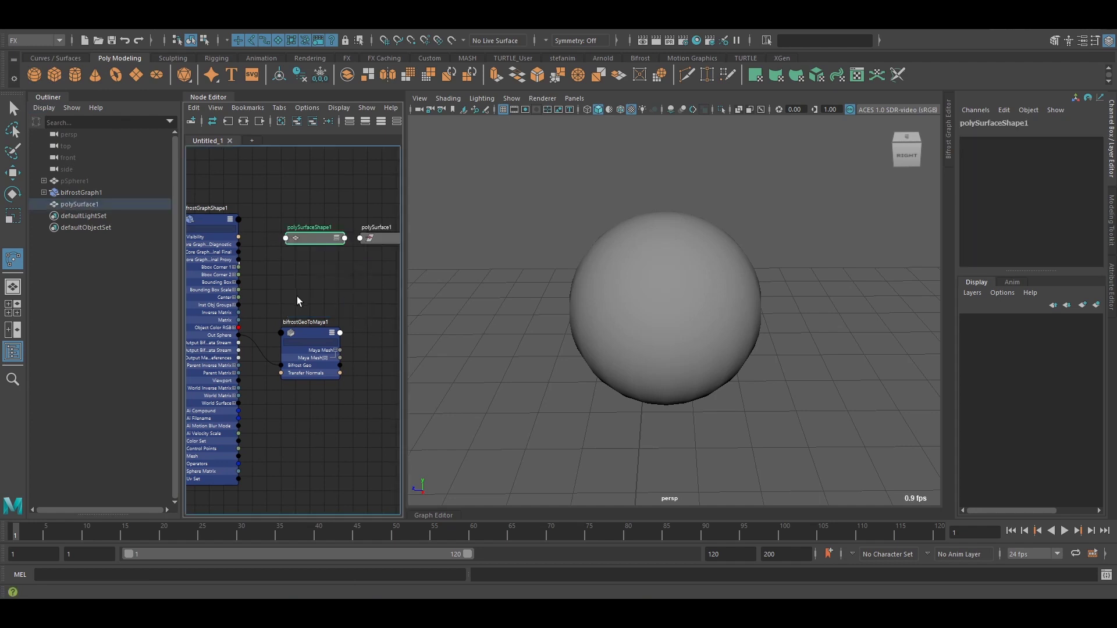
alt+middle_drag(319, 271, 282, 282)
scroll(295, 284, up, 3)
scroll(289, 251, down, 2)
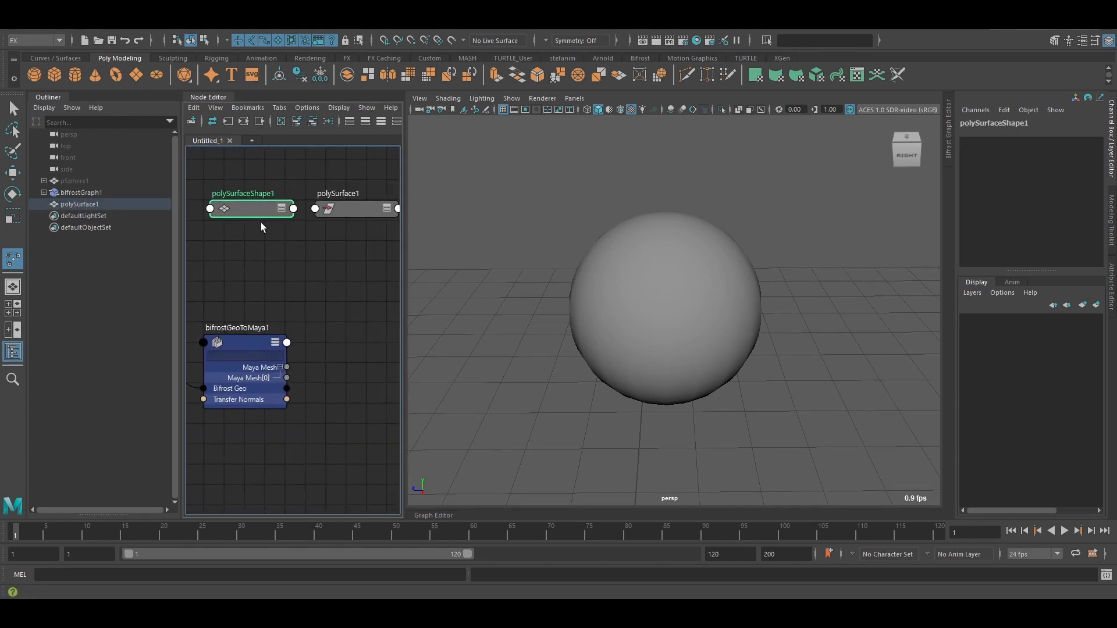
Place polySurfaceShape1 beside bifrostGeoToMaya1, expand its attributes, and connect Maya Mesh[0] to its In Mesh
drag(259, 211, 351, 299)
click(375, 298)
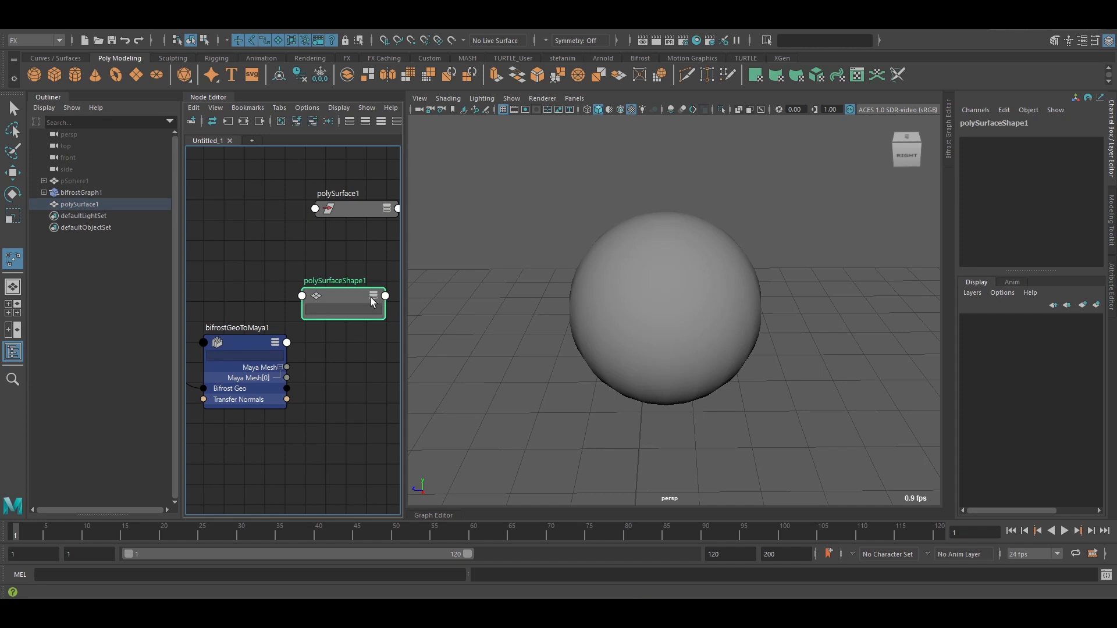
click(373, 296)
alt+middle_drag(330, 386, 338, 344)
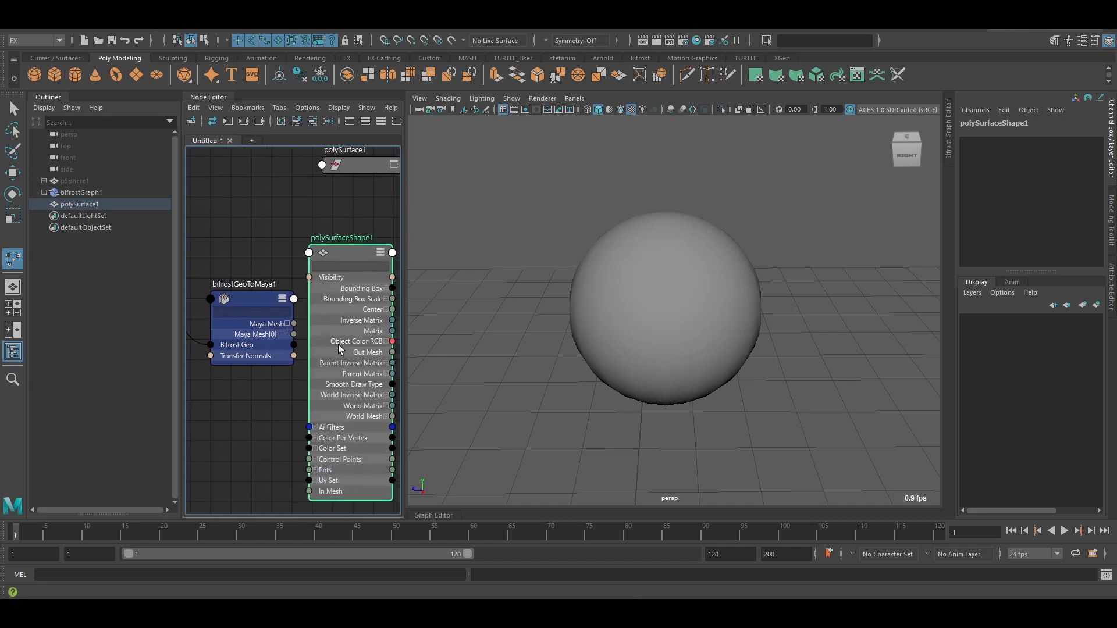
drag(345, 390, 354, 242)
drag(294, 335, 319, 346)
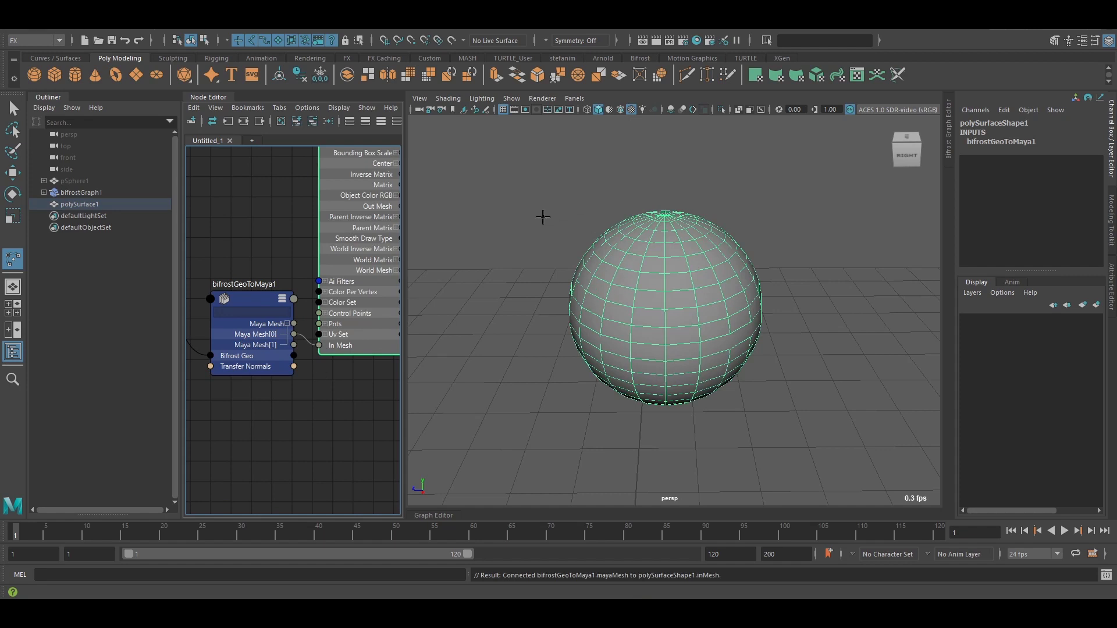
Select polySurface1 and move it along the Z axis, clear of the Bifrost sphere
key(q)
click(666, 249)
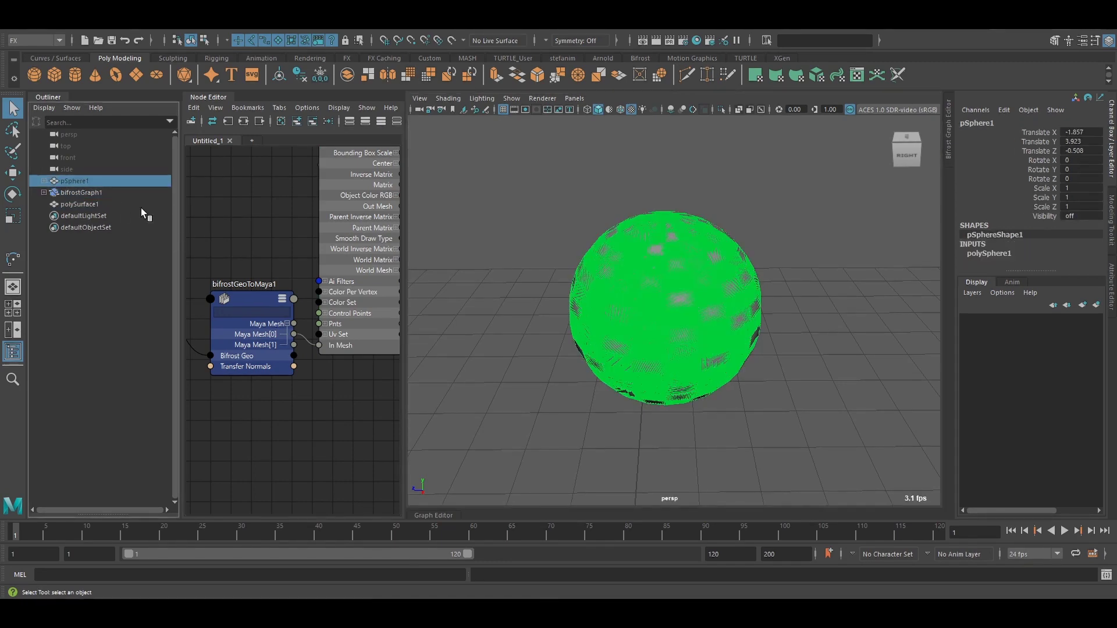
click(117, 204)
alt+right_drag(614, 291, 703, 289)
key(w)
alt+drag(704, 289, 718, 314)
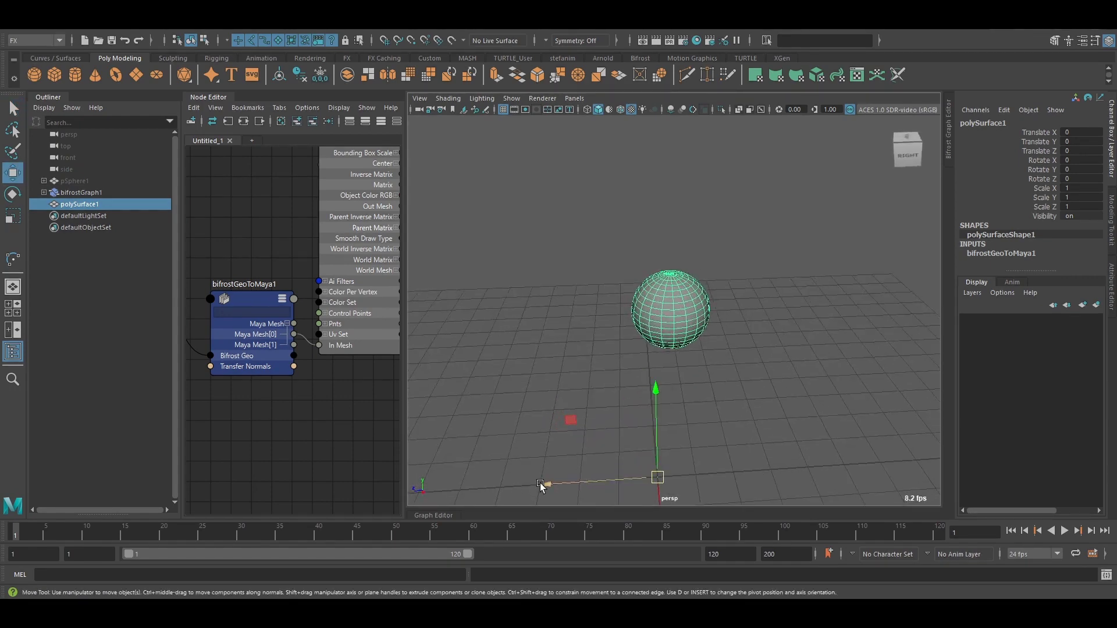
drag(543, 484, 423, 461)
Show the mesh components of polySurface1 and examine the converted sphere next to the Bifrost sphere
key(q)
right_drag(556, 220, 636, 553)
right_drag(574, 258, 579, 292)
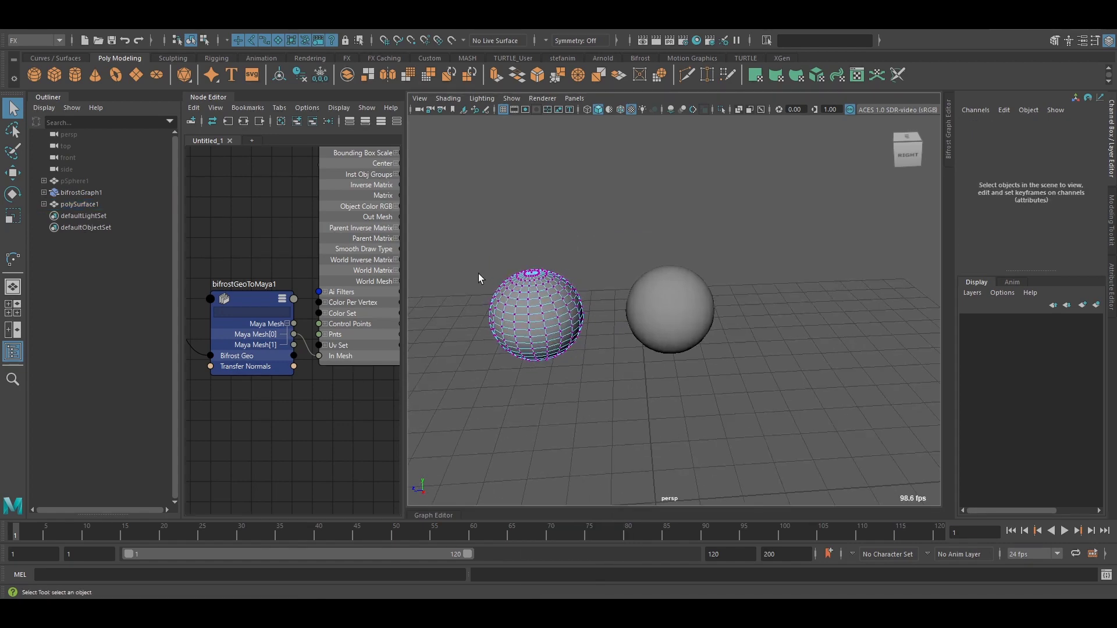
alt+middle_drag(516, 260, 551, 277)
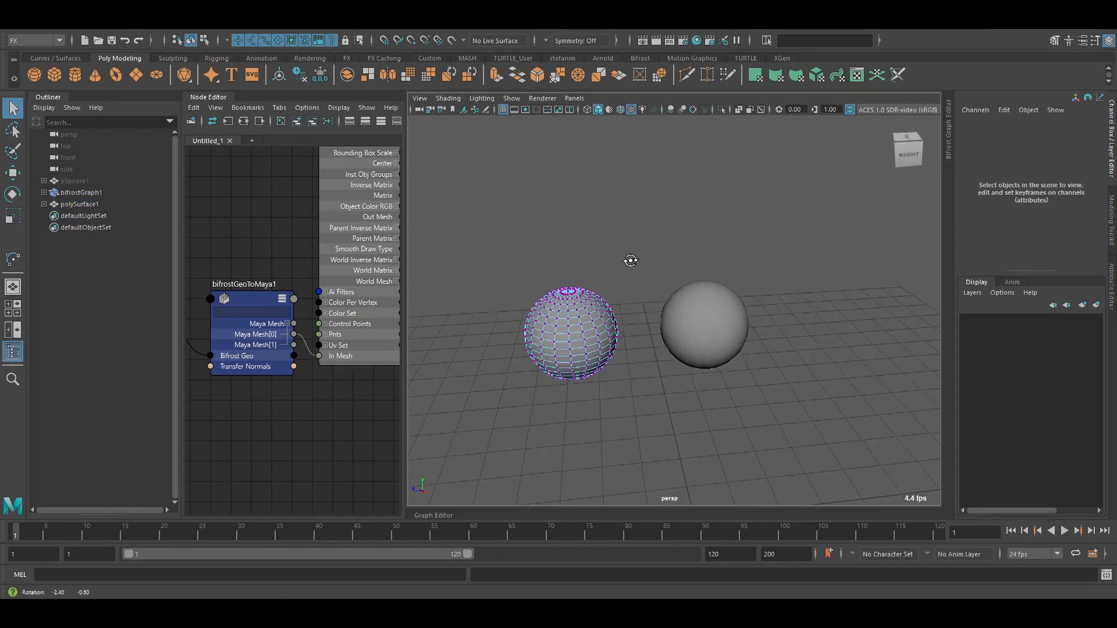
mouse_move(629, 260)
alt+mouse_down()
mouse_move(668, 232)
mouse_move(581, 237)
mouse_move(579, 296)
mouse_move(624, 259)
alt+mouse_up()
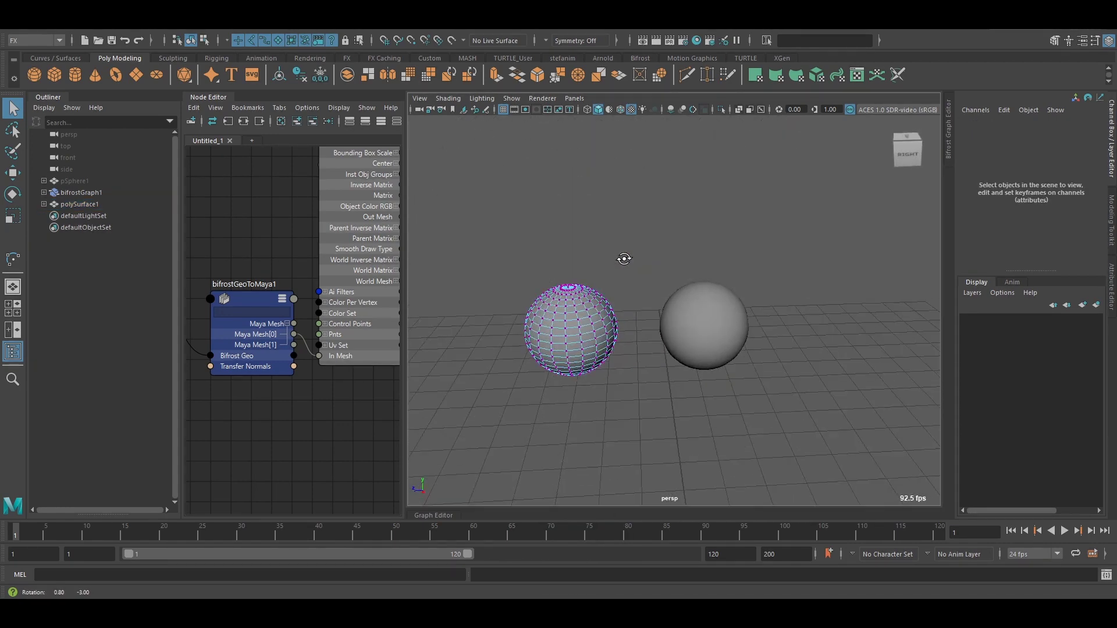